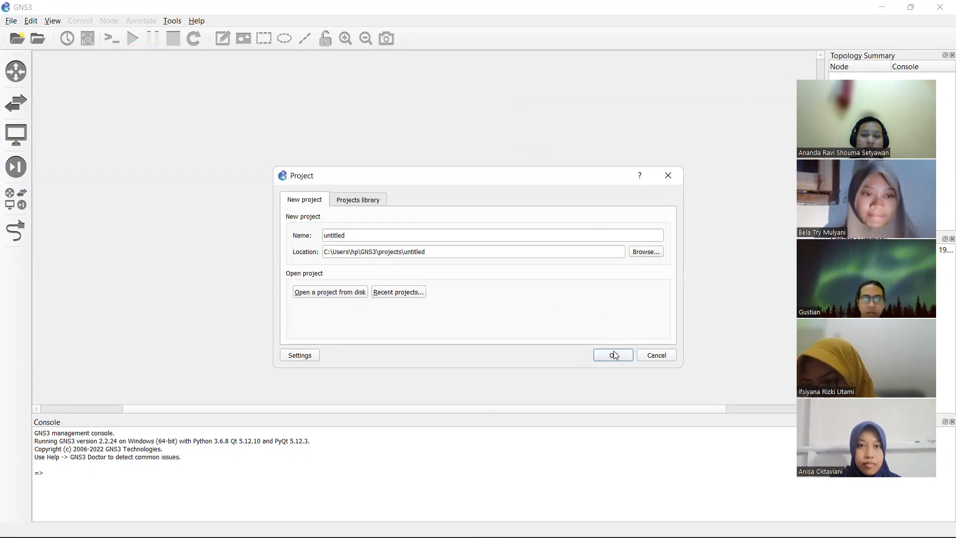
- Create the new project named TESTT
{"action": "left_click", "coordinate": [603, 237]}
{"action": "type", "text": "T"}
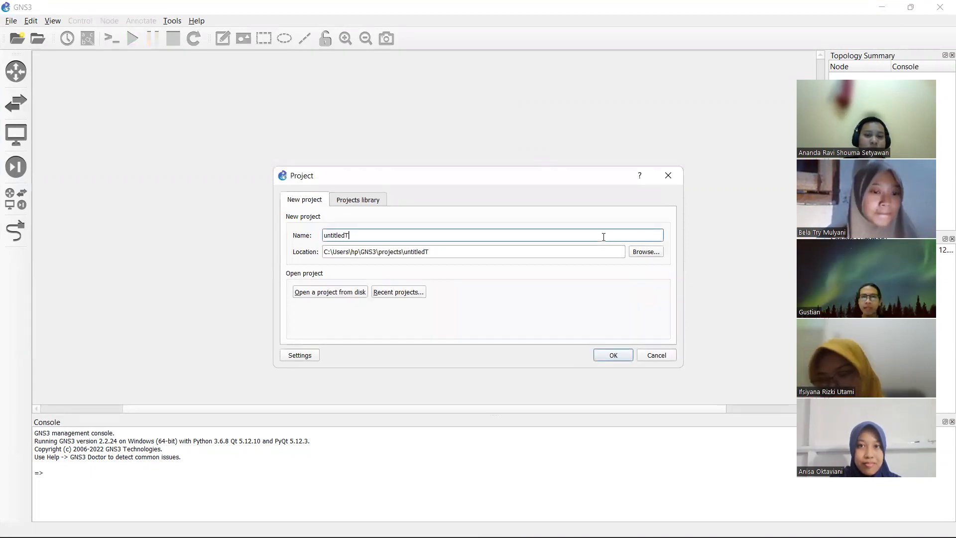
{"action": "key", "text": "BackSpace"}
{"action": "key", "text": "BackSpace"}
{"action": "key", "text": "BackSpace"}
{"action": "key", "text": "BackSpace"}
{"action": "type", "text": "TESTT"}
{"action": "key", "text": "Return"}
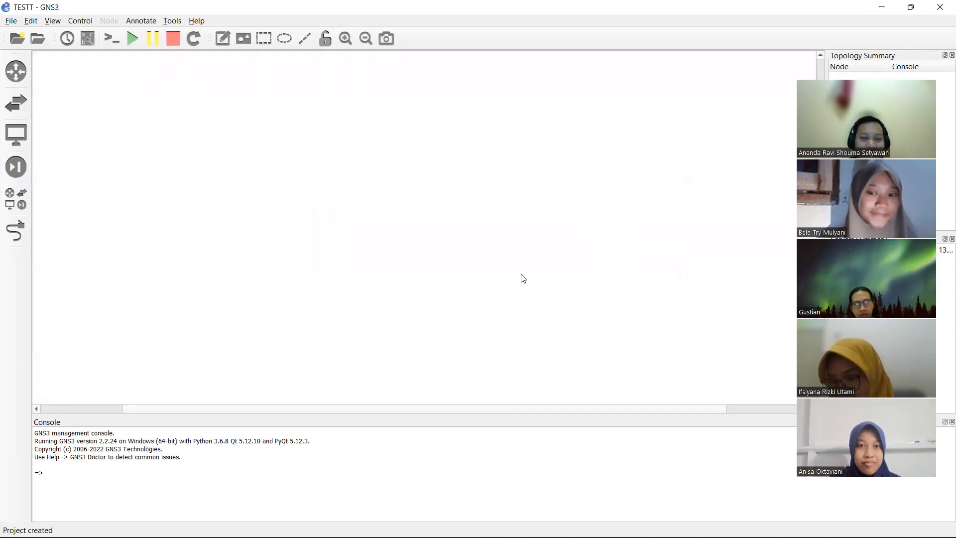
- Place a Cloud, an Ethernet switch, a Mikrotik 3 router, a Frame Relay switch and a VPCS PC on the canvas
{"action": "left_click", "coordinate": [25, 195]}
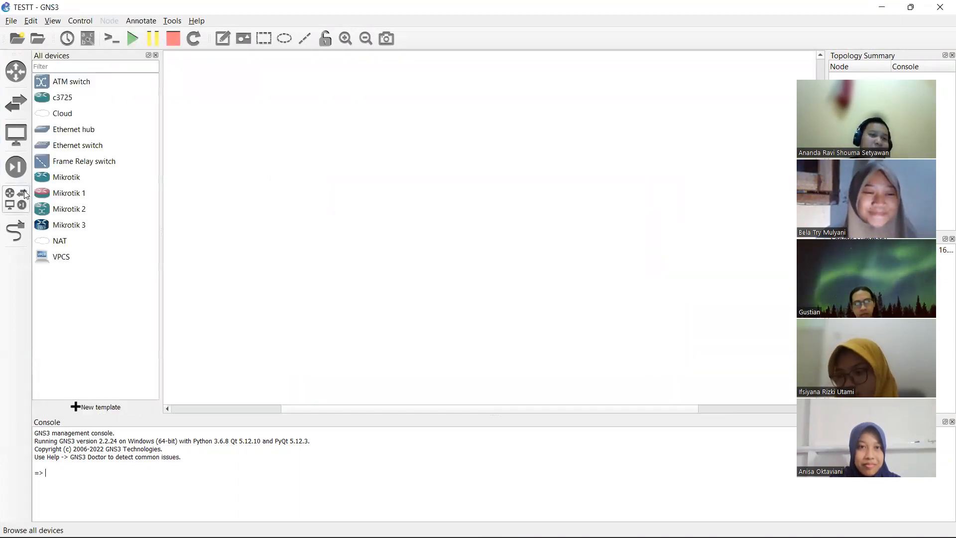
{"action": "left_click", "coordinate": [82, 113]}
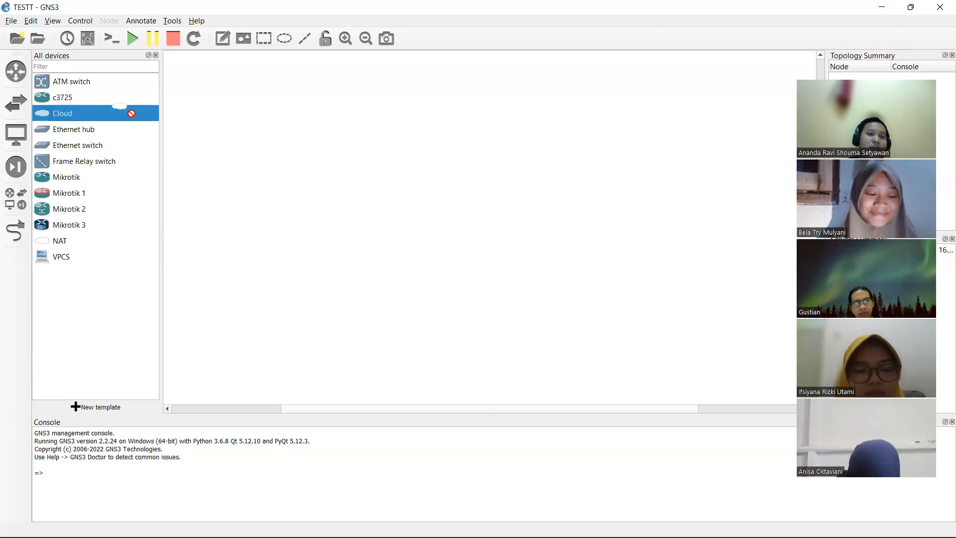
{"action": "left_click", "coordinate": [274, 130]}
{"action": "left_click_drag", "start_coordinate": [119, 149], "coordinate": [513, 142]}
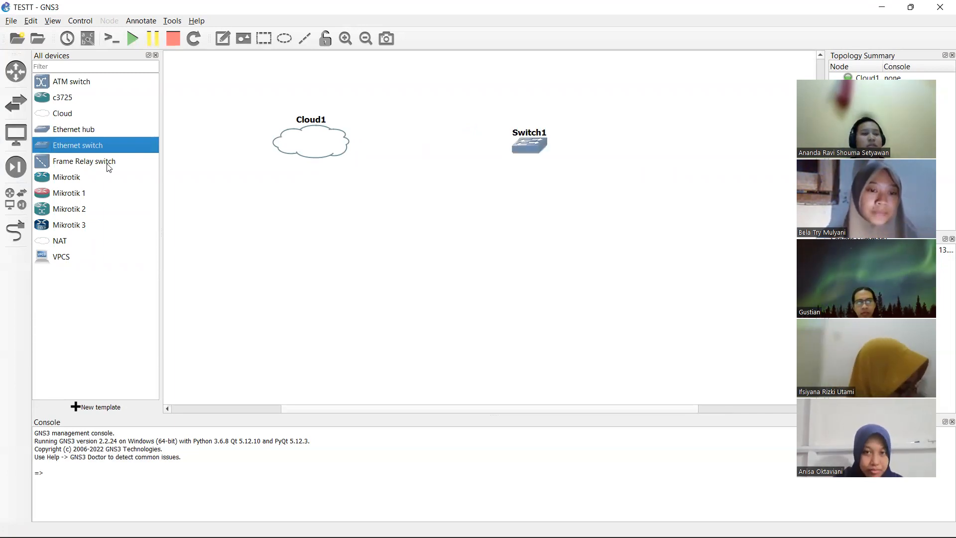
{"action": "left_click_drag", "start_coordinate": [95, 225], "coordinate": [512, 230]}
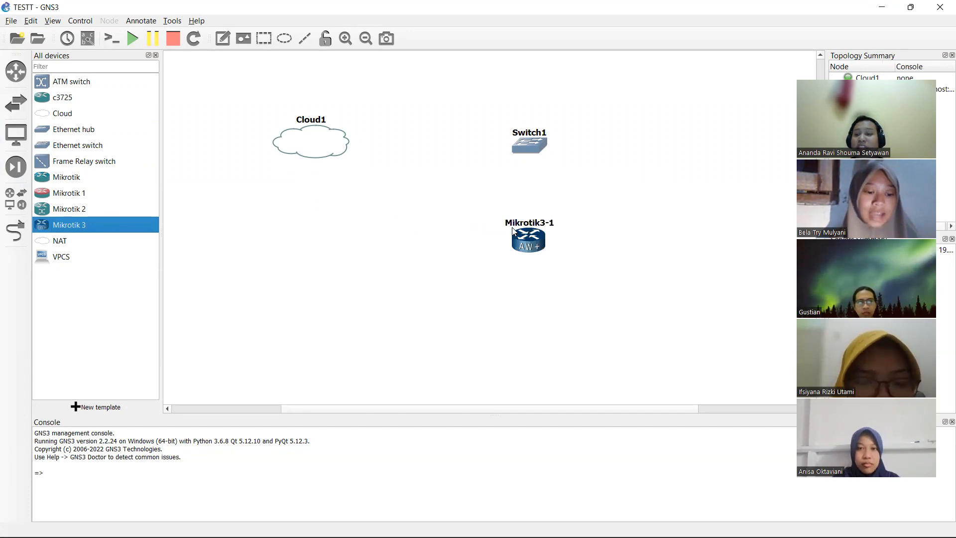
{"action": "left_click_drag", "start_coordinate": [98, 165], "coordinate": [518, 313]}
{"action": "left_click_drag", "start_coordinate": [73, 256], "coordinate": [728, 302]}
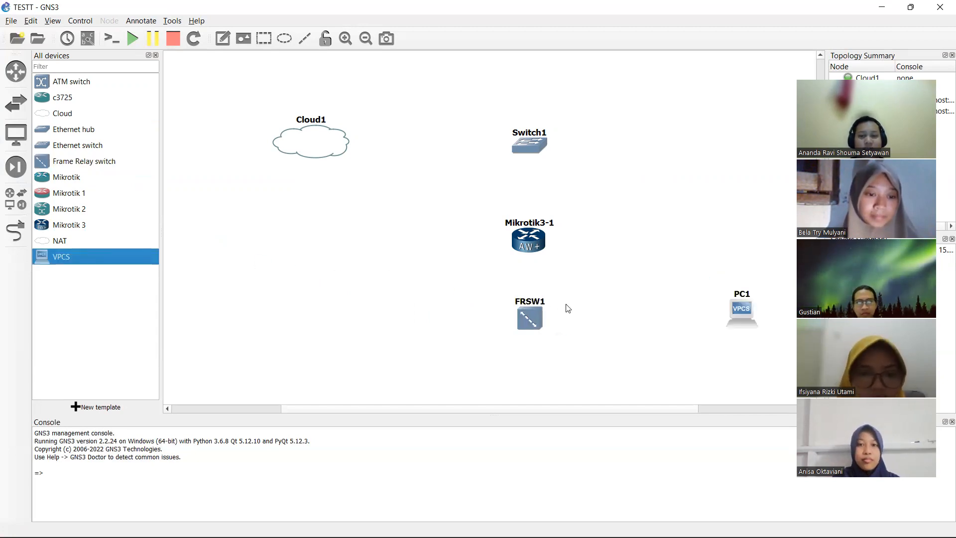
- Delete FRSW1 and put a second Ethernet switch, Switch2, in its place
{"action": "double_click", "coordinate": [543, 307]}
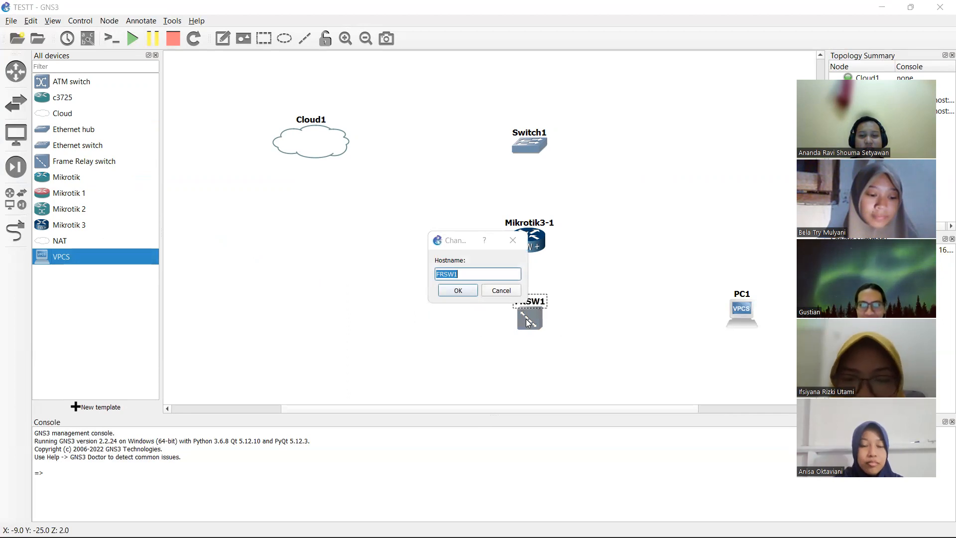
{"action": "left_click", "coordinate": [506, 291]}
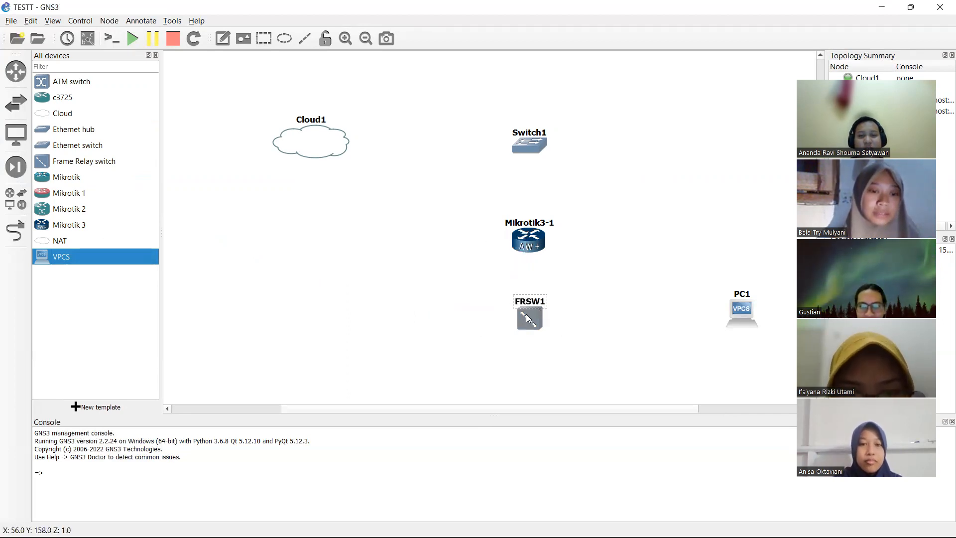
{"action": "key", "text": "Delete"}
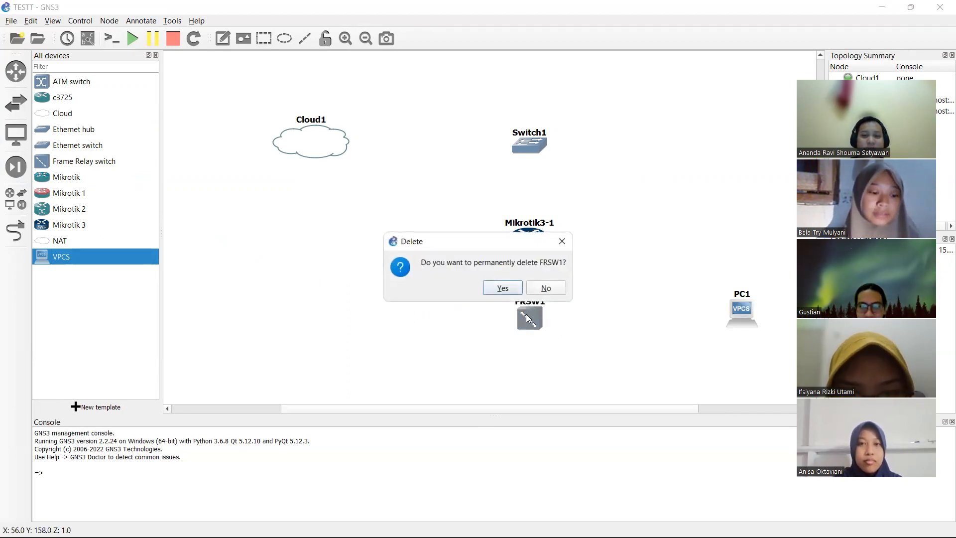
{"action": "left_click", "coordinate": [515, 285]}
{"action": "left_click_drag", "start_coordinate": [110, 149], "coordinate": [529, 312]}
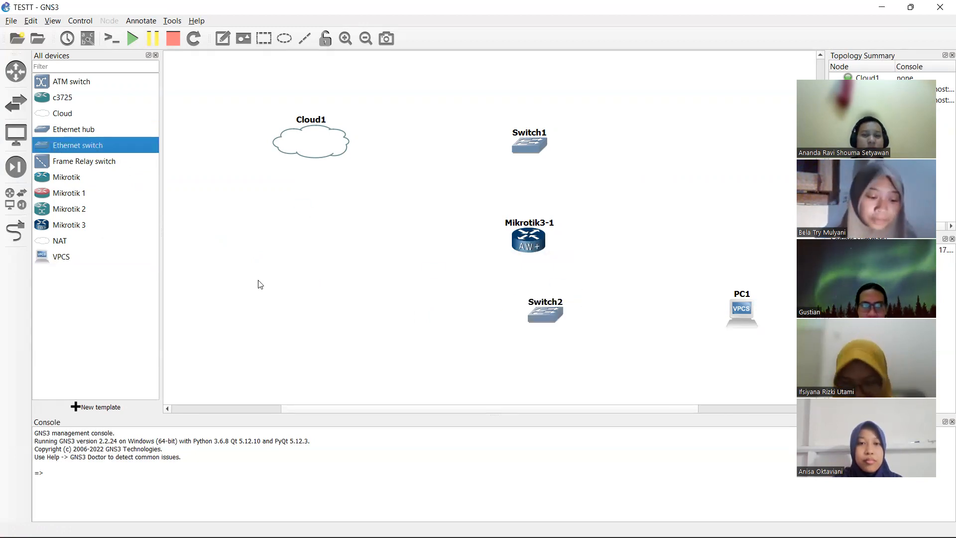
- Link Cloud1 Ethernet 3 to Switch1 Ethernet0, and Switch1 Ethernet1 to Mikrotik3-1 Ethernet0
{"action": "left_click", "coordinate": [15, 230]}
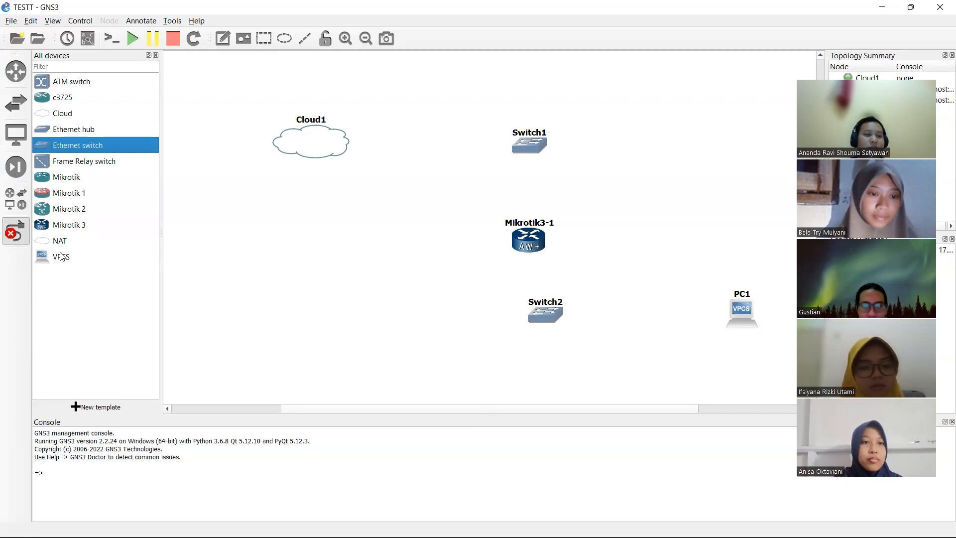
{"action": "left_click", "coordinate": [327, 146]}
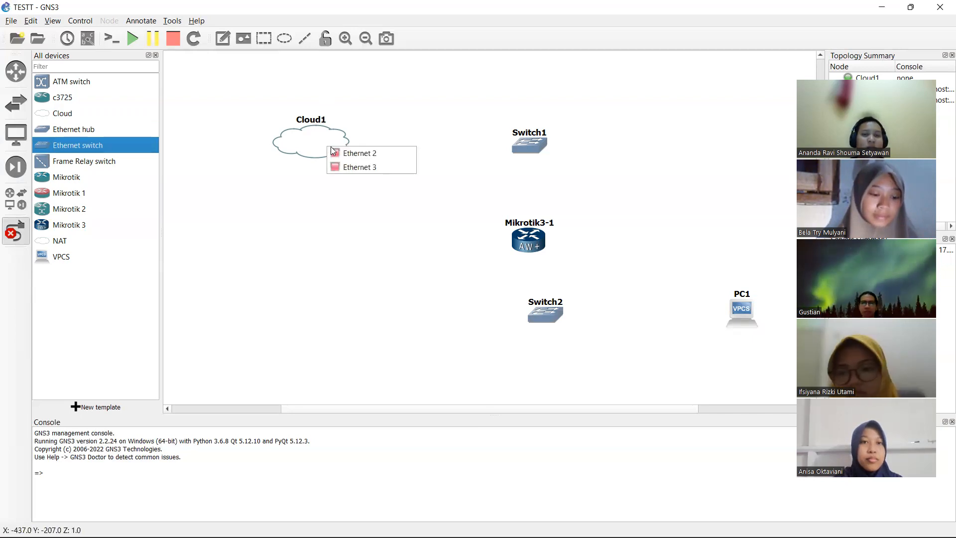
{"action": "left_click", "coordinate": [349, 168]}
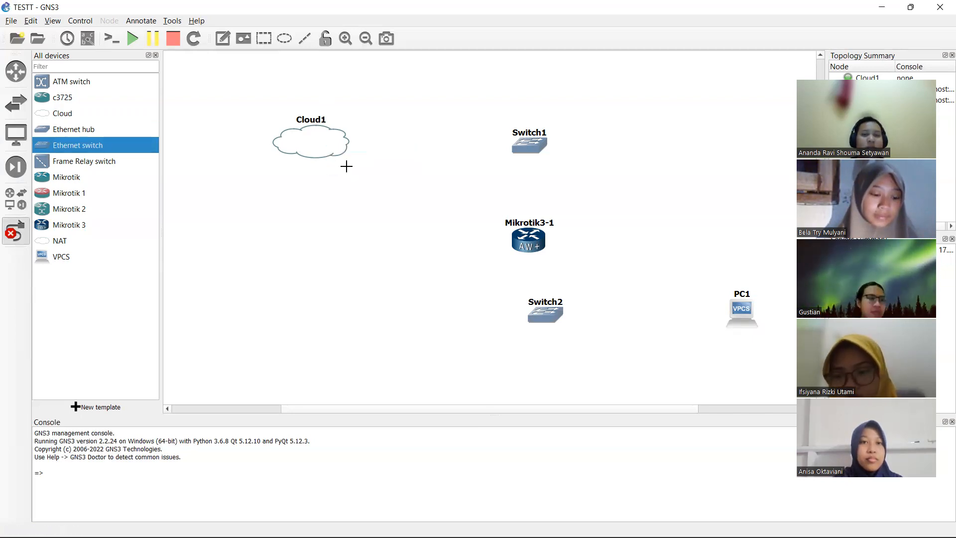
{"action": "left_click", "coordinate": [528, 145]}
{"action": "left_click", "coordinate": [540, 151]}
{"action": "left_click", "coordinate": [536, 146]}
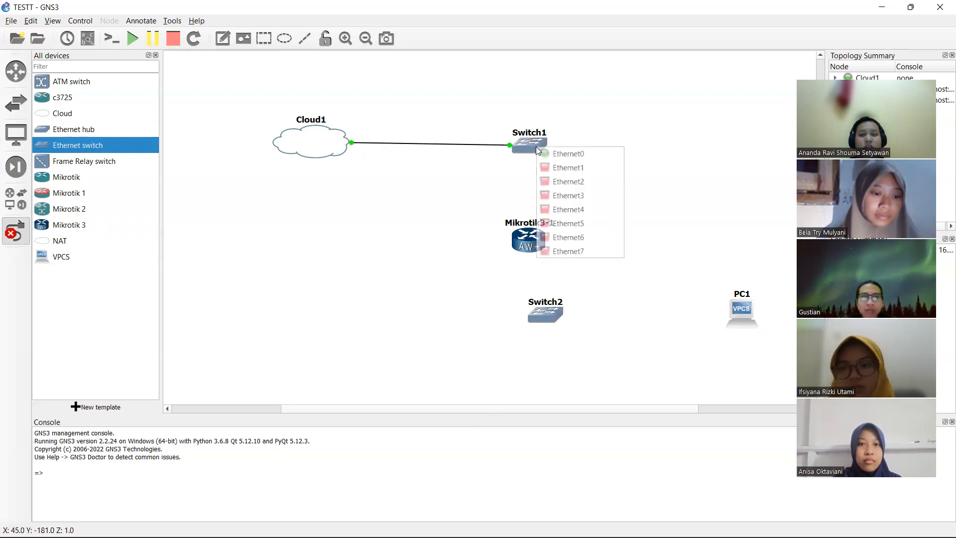
{"action": "left_click", "coordinate": [547, 167]}
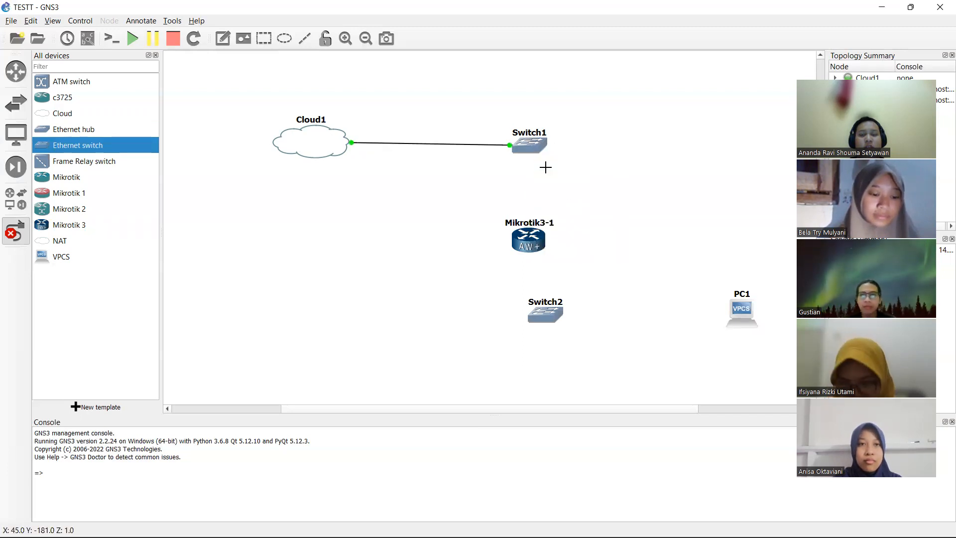
{"action": "left_click", "coordinate": [532, 239]}
{"action": "left_click", "coordinate": [538, 251]}
- Link Mikrotik3-1 Ethernet1 to Switch2 and Switch2 Ethernet1 to PC1, then align Switch2 under the router
{"action": "left_click", "coordinate": [532, 245]}
{"action": "left_click", "coordinate": [540, 264]}
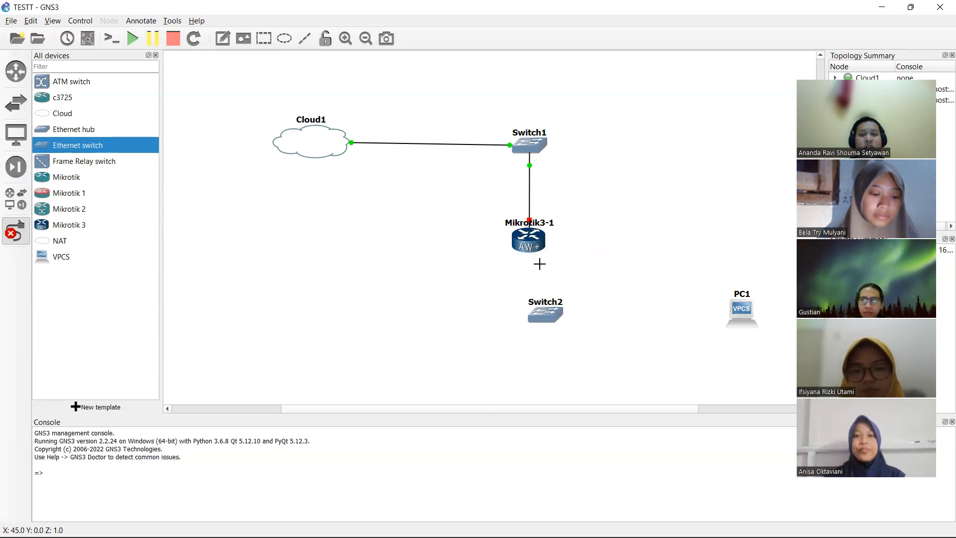
{"action": "left_click", "coordinate": [547, 317]}
{"action": "left_click", "coordinate": [558, 322]}
{"action": "left_click", "coordinate": [555, 315]}
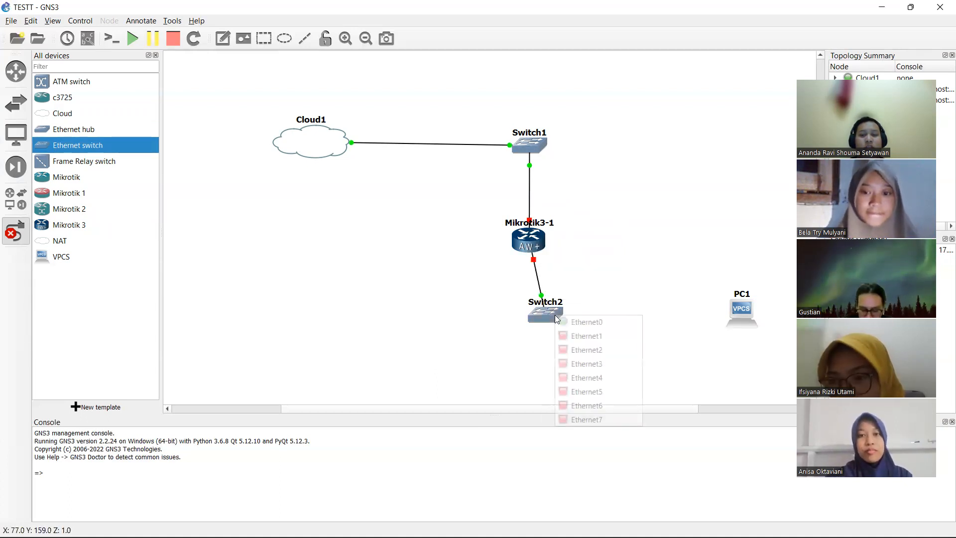
{"action": "left_click", "coordinate": [580, 335]}
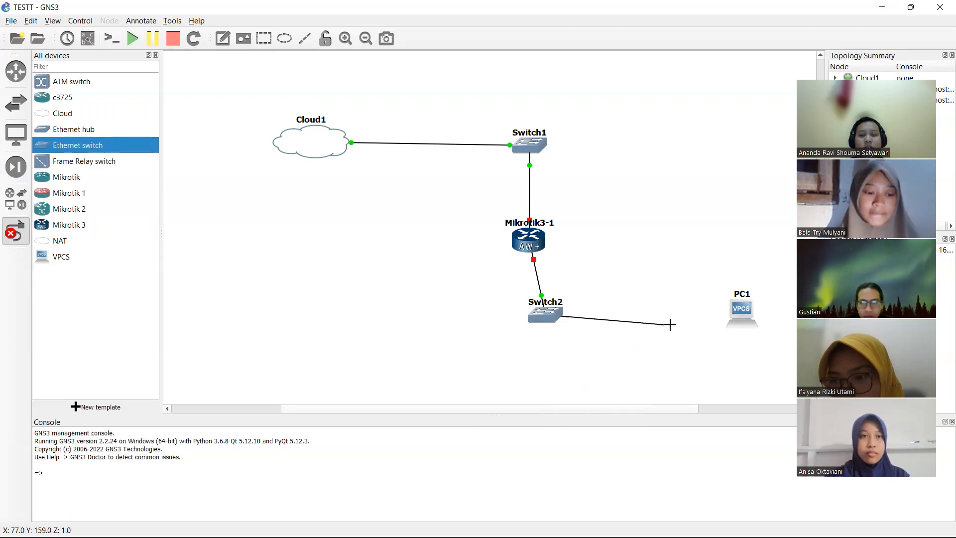
{"action": "left_click", "coordinate": [741, 308]}
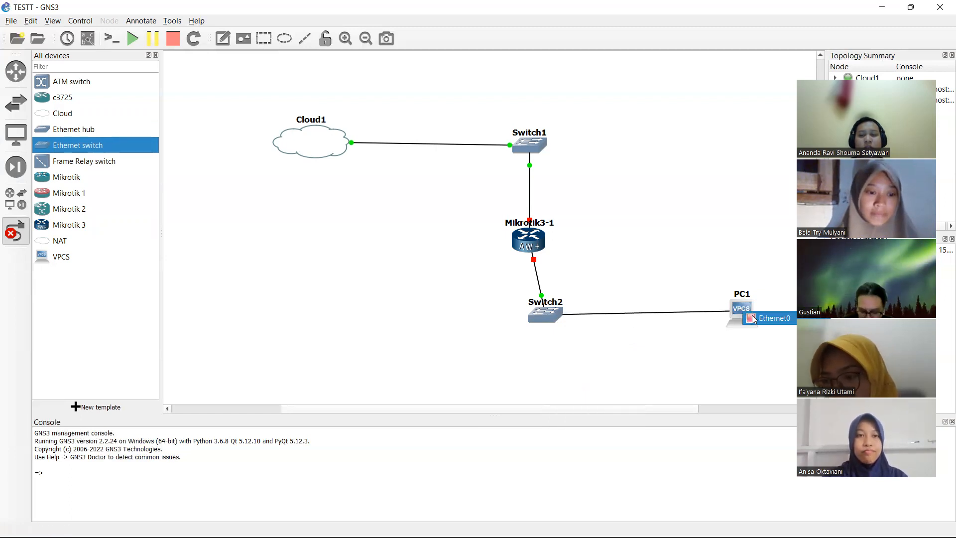
{"action": "left_click", "coordinate": [763, 315]}
{"action": "left_click", "coordinate": [16, 230]}
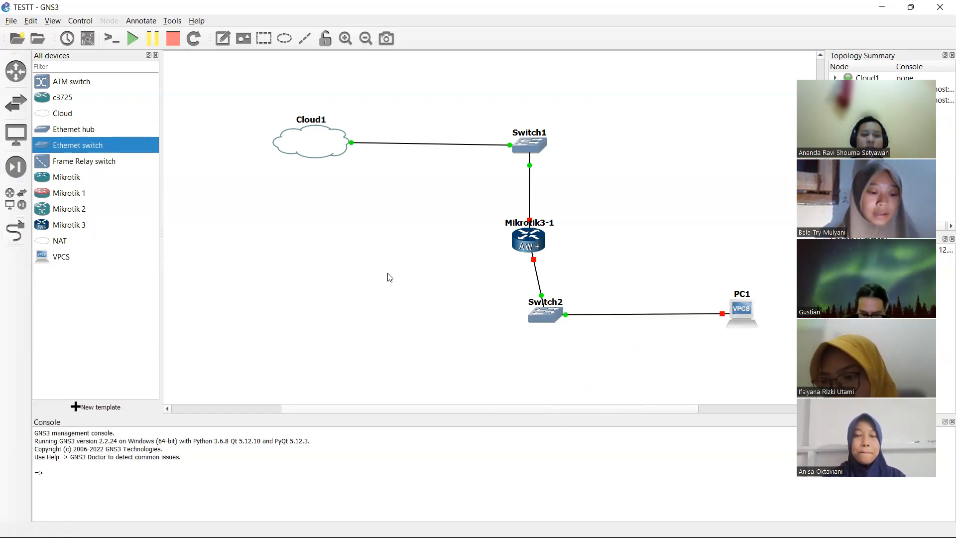
{"action": "left_click_drag", "start_coordinate": [531, 312], "coordinate": [520, 317]}
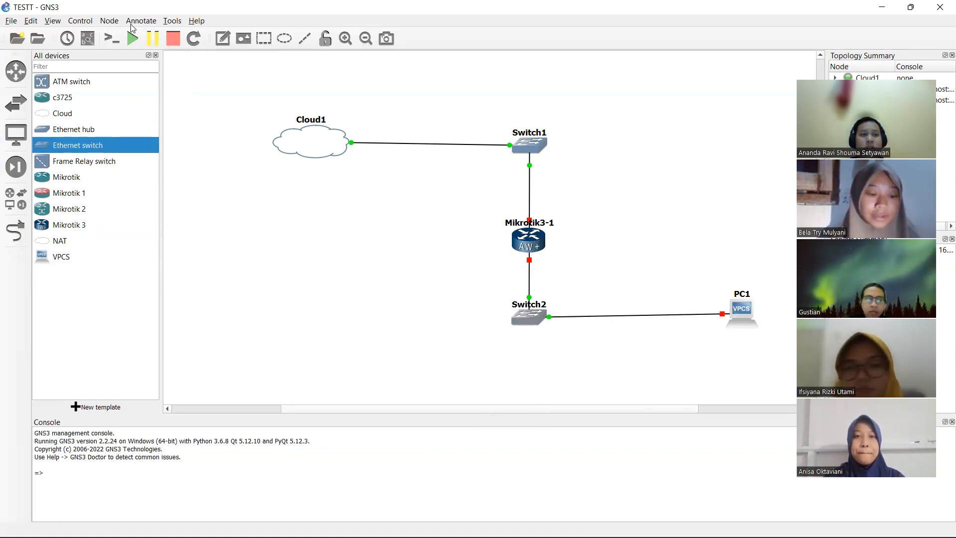
- Start all devices in the topology
{"action": "left_click", "coordinate": [132, 37]}
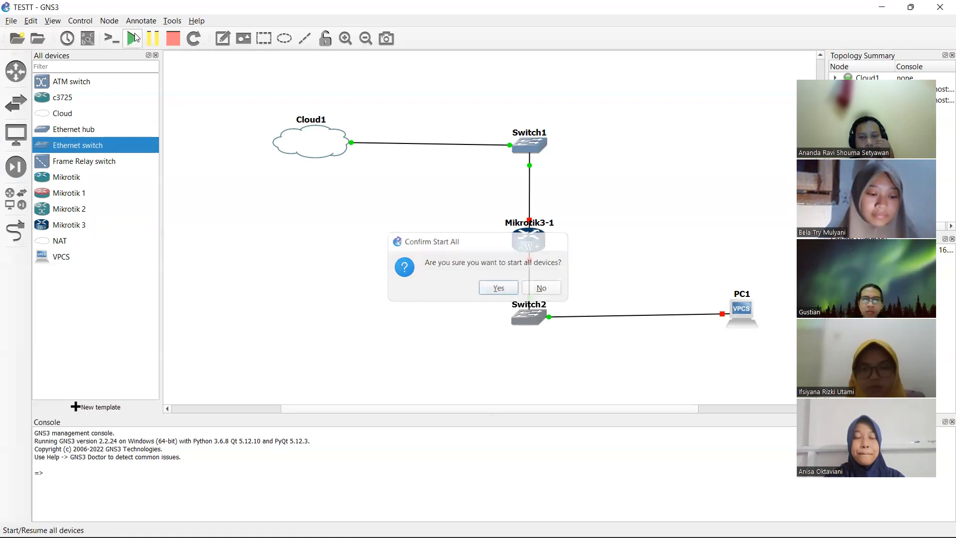
{"action": "key", "text": "Return"}
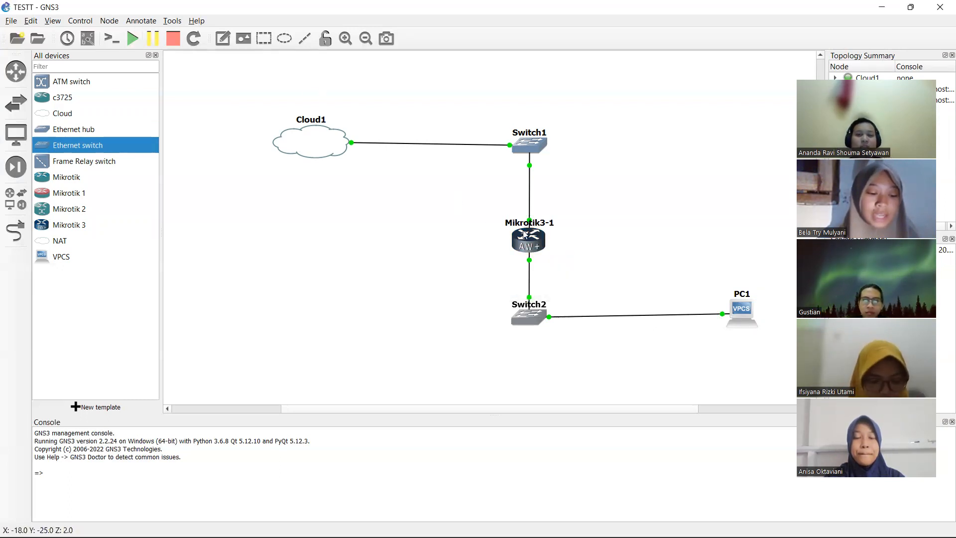
{"action": "mouse_move", "coordinate": [528, 238]}
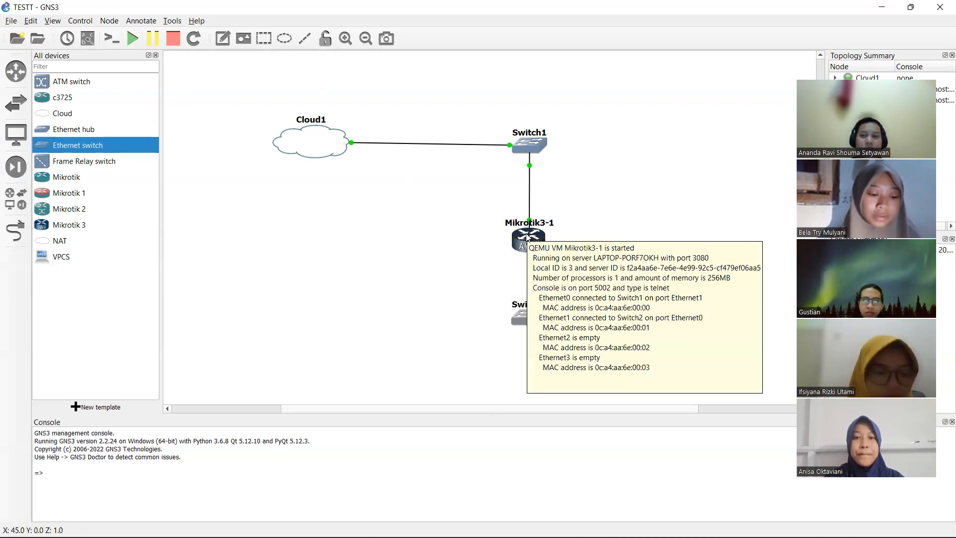
{"action": "right_click", "coordinate": [528, 237]}
- Open the Mikrotik3-1 console, log in as admin with an empty password, and decline the license
{"action": "left_click", "coordinate": [562, 255]}
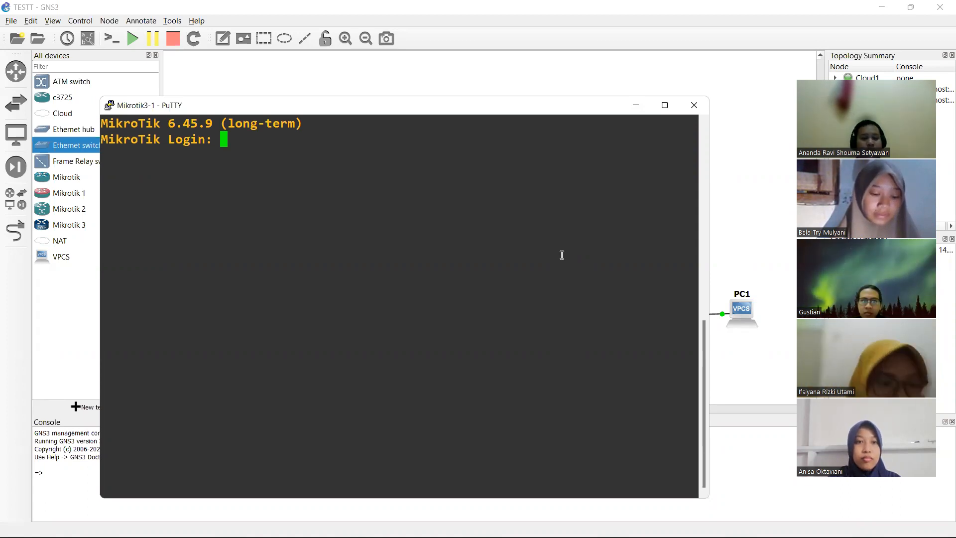
{"action": "type", "text": "ADMIN"}
{"action": "key", "text": "BackSpace"}
{"action": "key", "text": "BackSpace"}
{"action": "key", "text": "BackSpace"}
{"action": "key", "text": "BackSpace"}
{"action": "key", "text": "BackSpace"}
{"action": "type", "text": "admi"}
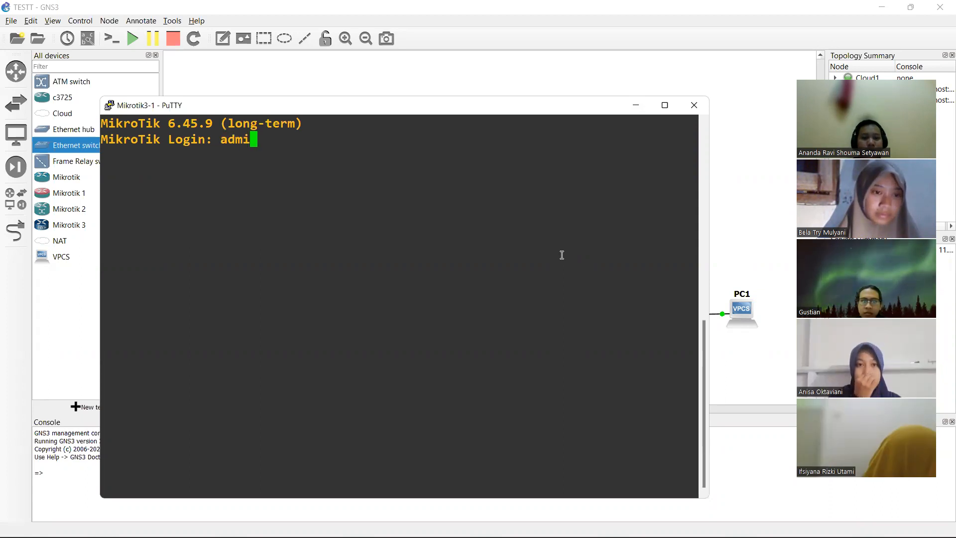
{"action": "type", "text": "n"}
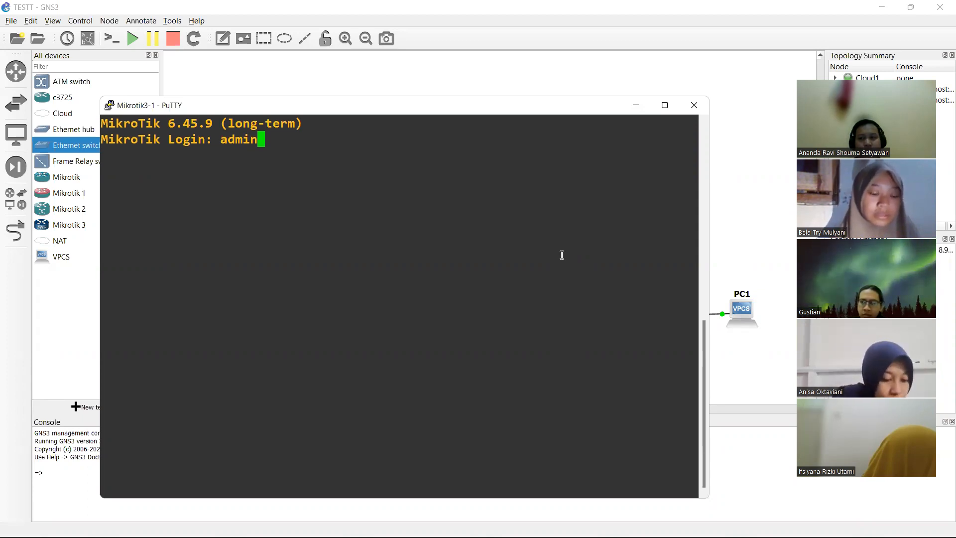
{"action": "key", "text": "Return"}
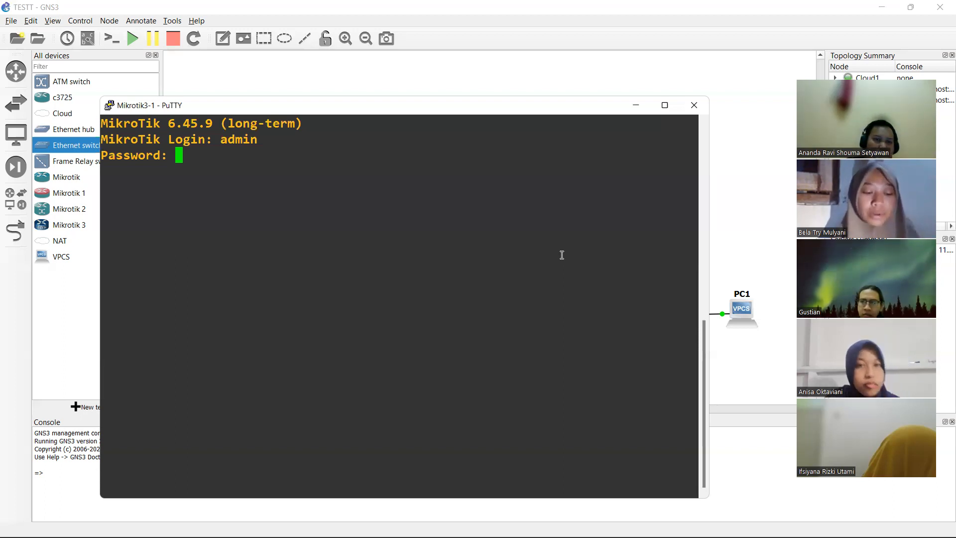
{"action": "key", "text": "Return"}
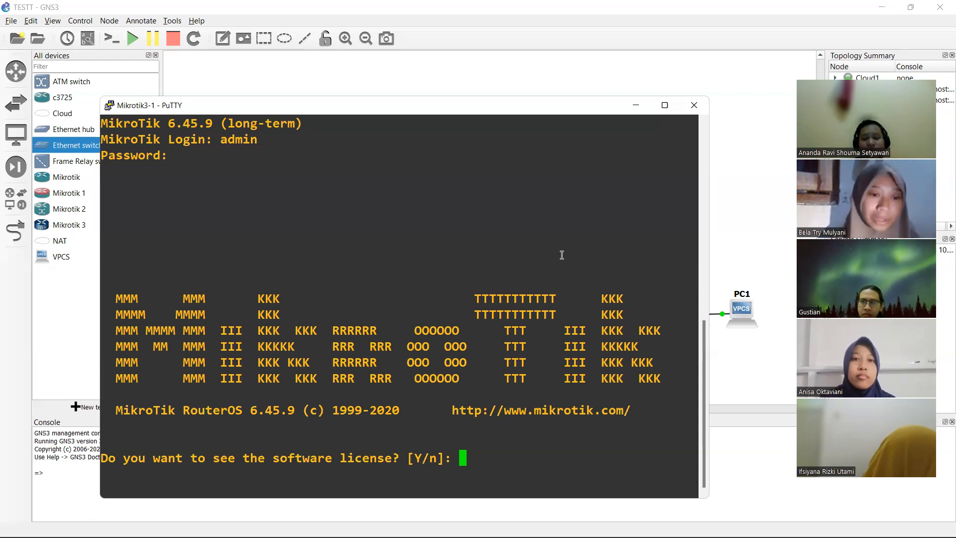
{"action": "type", "text": "n"}
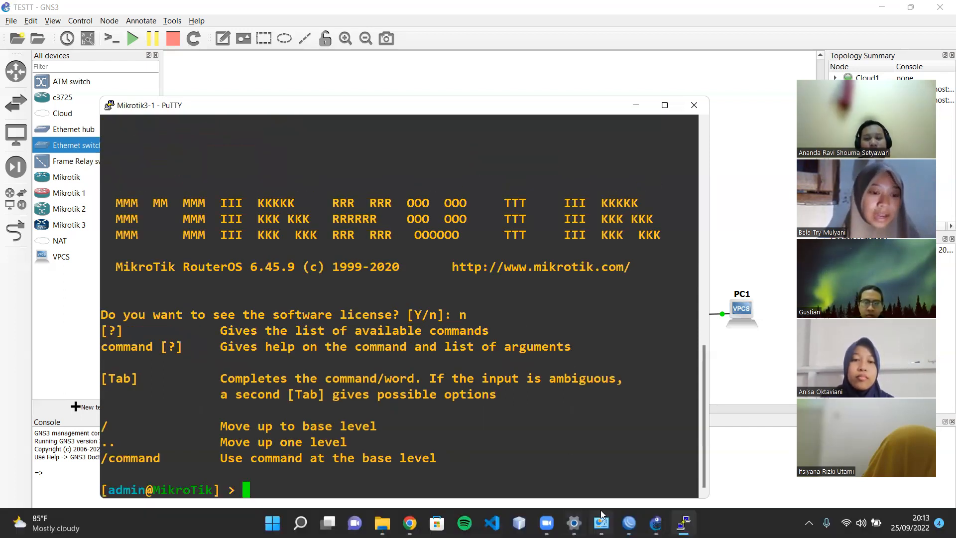
- Connect WinBox to the neighbor router 0C:A4:AA:6E:00:00 and maximize its session window
{"action": "left_click", "coordinate": [629, 522]}
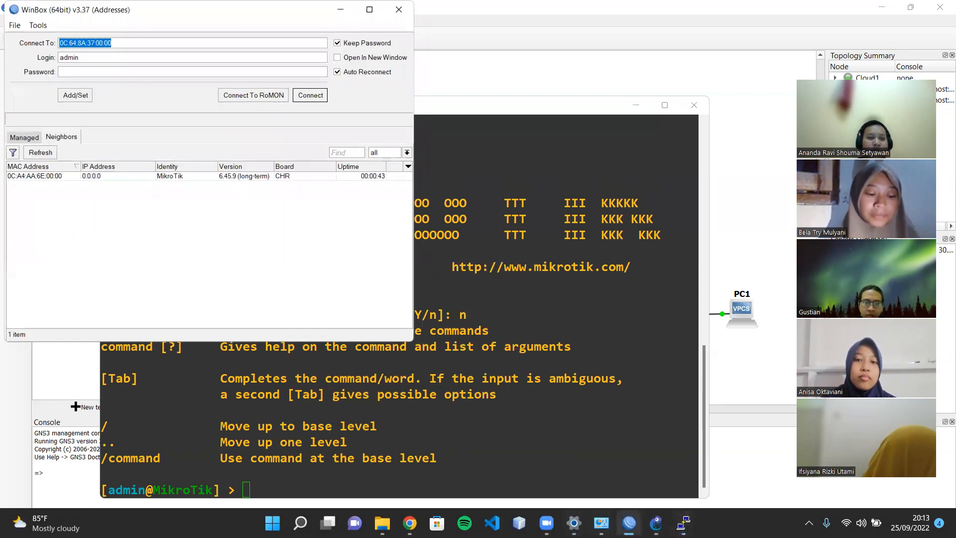
{"action": "left_click", "coordinate": [39, 153]}
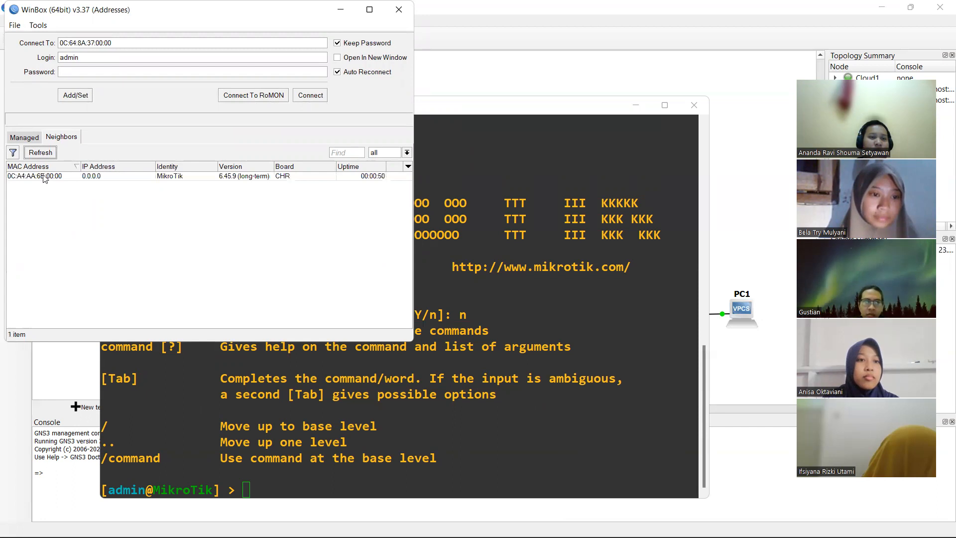
{"action": "left_click", "coordinate": [45, 177]}
{"action": "left_click", "coordinate": [45, 178]}
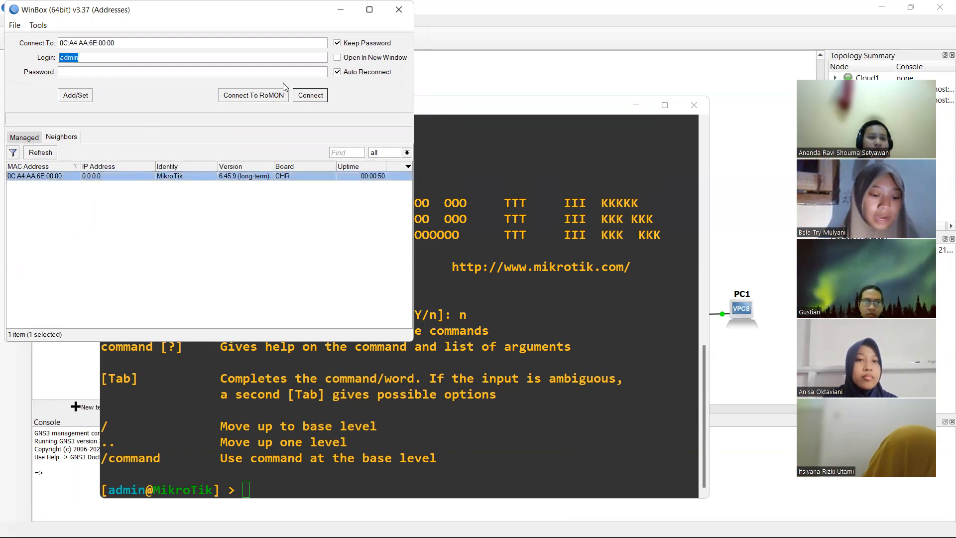
{"action": "left_click", "coordinate": [310, 96]}
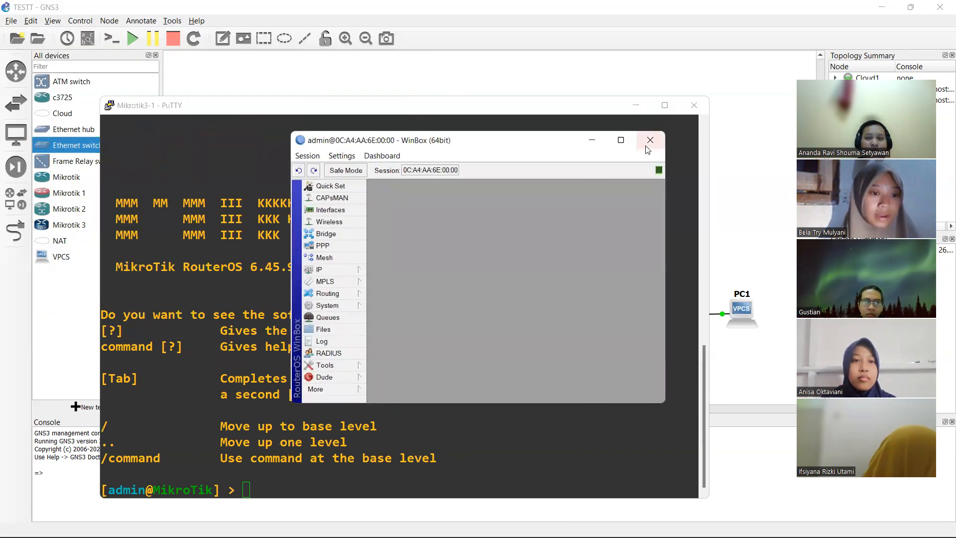
{"action": "left_click", "coordinate": [620, 143]}
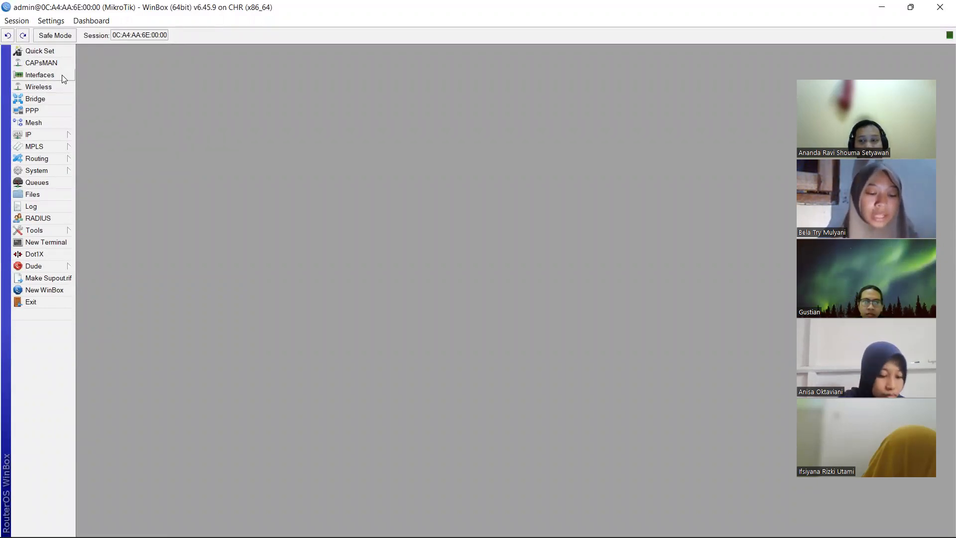
- Rename interface ether1 to ether1-ISP
{"action": "left_click", "coordinate": [40, 75]}
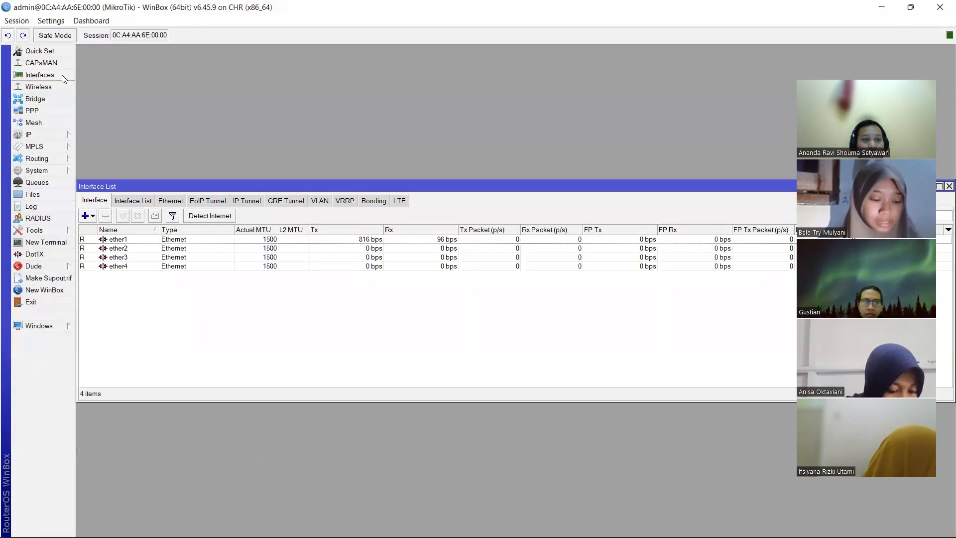
{"action": "double_click", "coordinate": [117, 239]}
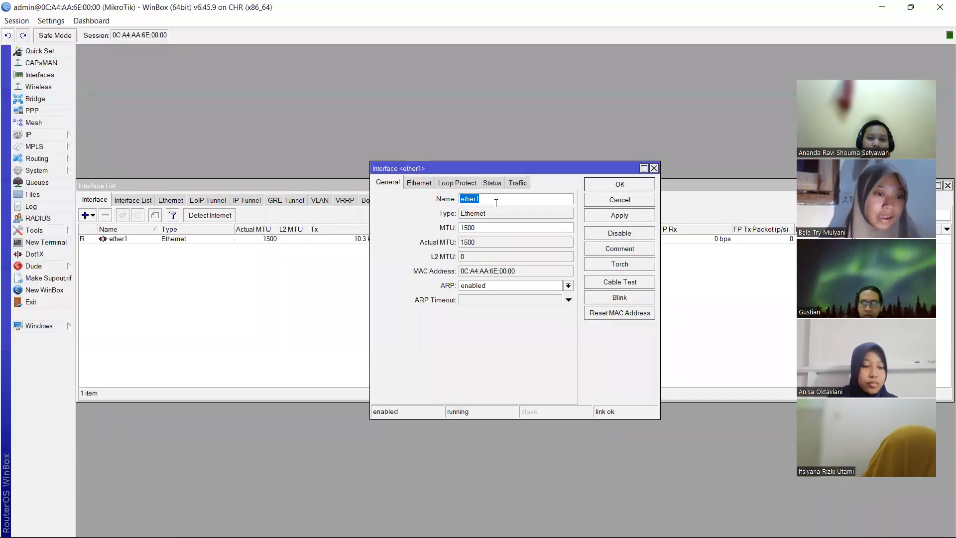
{"action": "left_click", "coordinate": [496, 200]}
{"action": "type", "text": "-"}
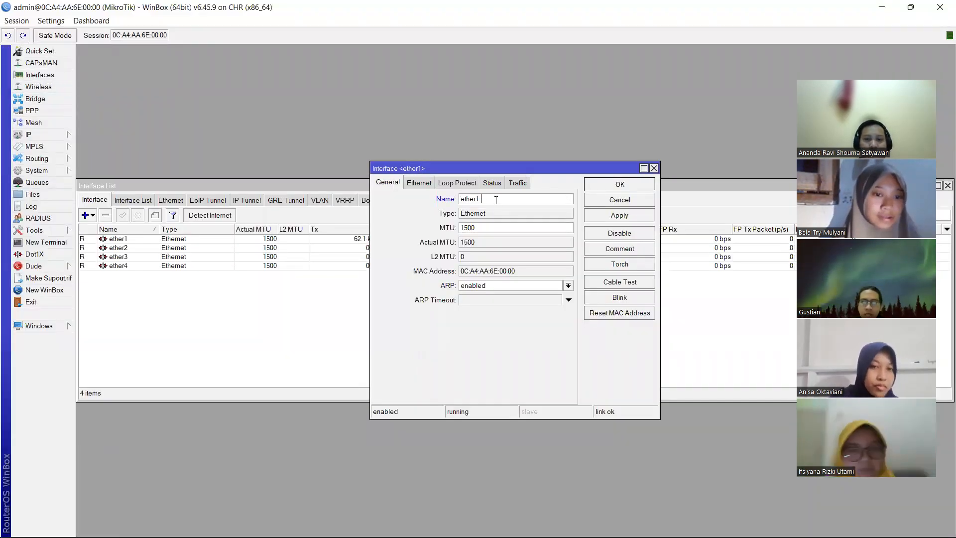
{"action": "type", "text": "ISP"}
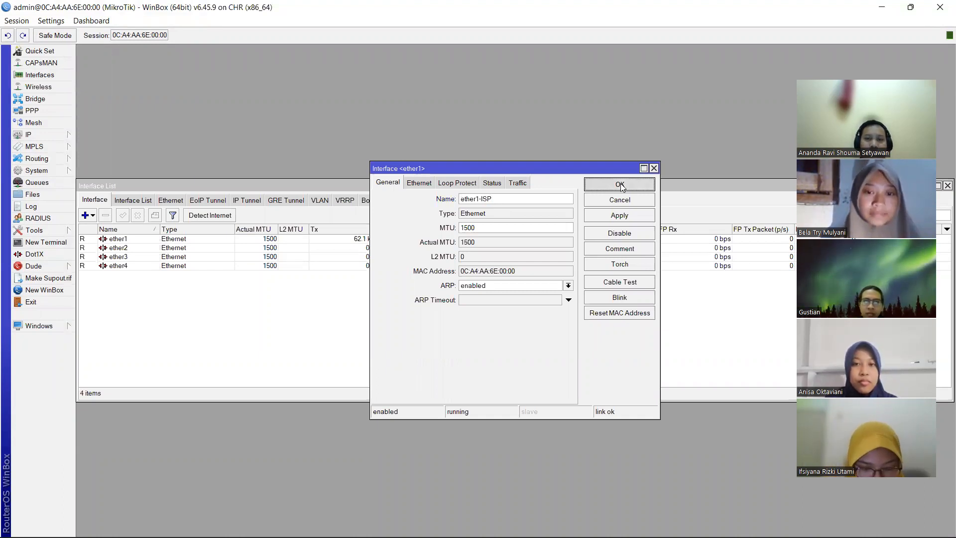
{"action": "left_click", "coordinate": [622, 186]}
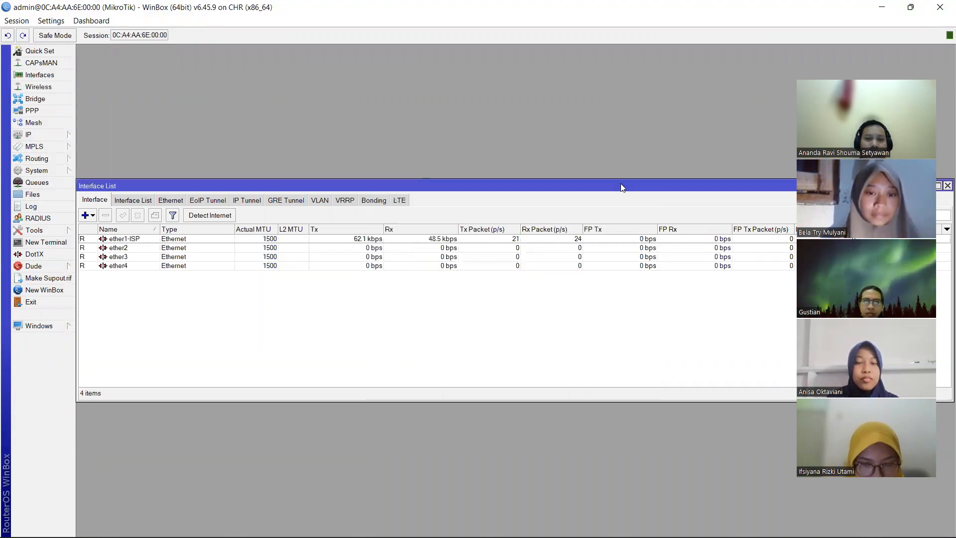
- Rename interface ether2 to ether2-Local
{"action": "double_click", "coordinate": [135, 248]}
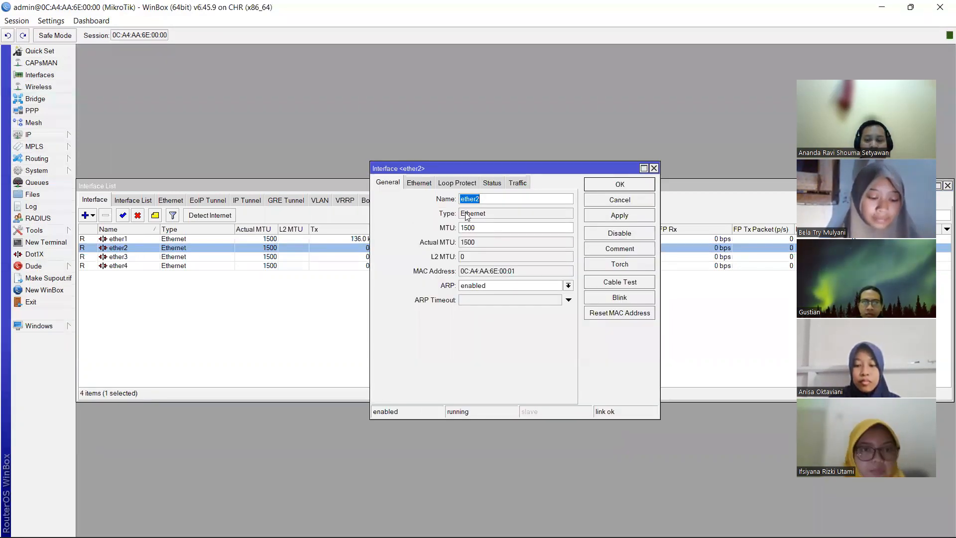
{"action": "key", "text": "End"}
{"action": "type", "text": "-Local"}
{"action": "left_click", "coordinate": [596, 187]}
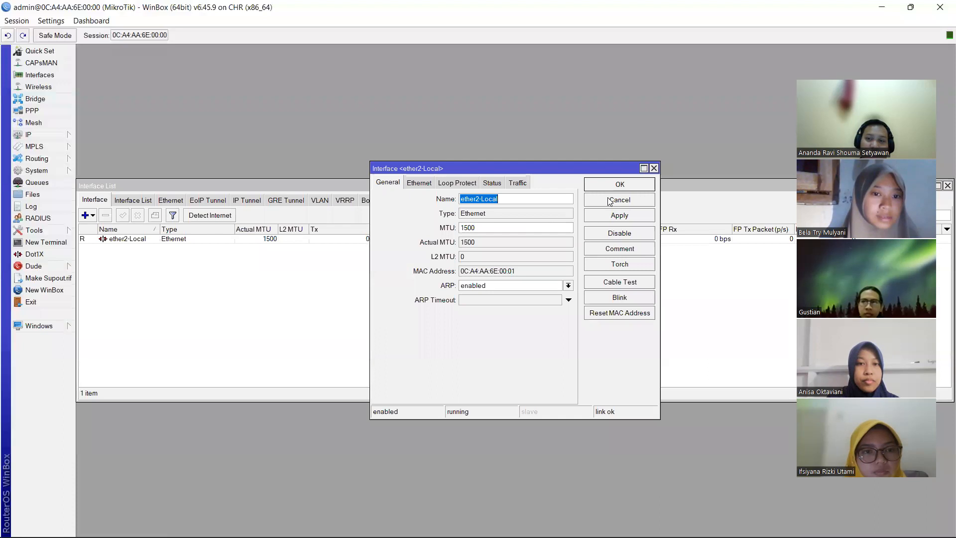
{"action": "left_click", "coordinate": [605, 183]}
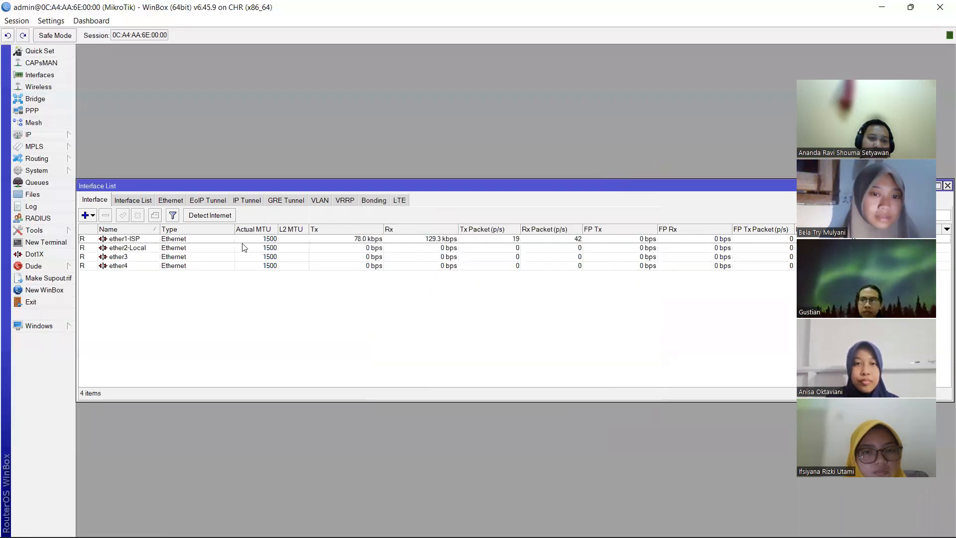
{"action": "left_click", "coordinate": [63, 135]}
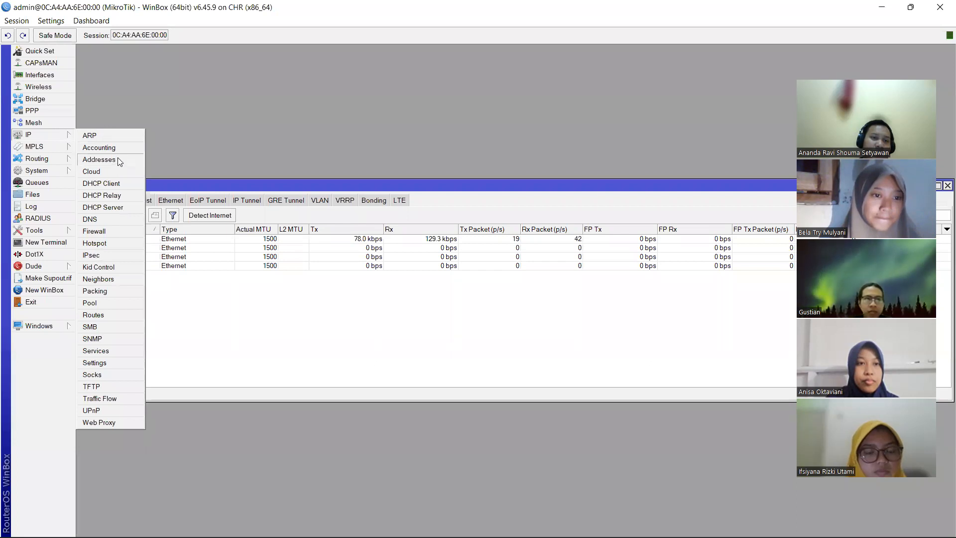
- Add IP address 192.168.1.1/24 on interface ether1-ISP
{"action": "left_click", "coordinate": [99, 159]}
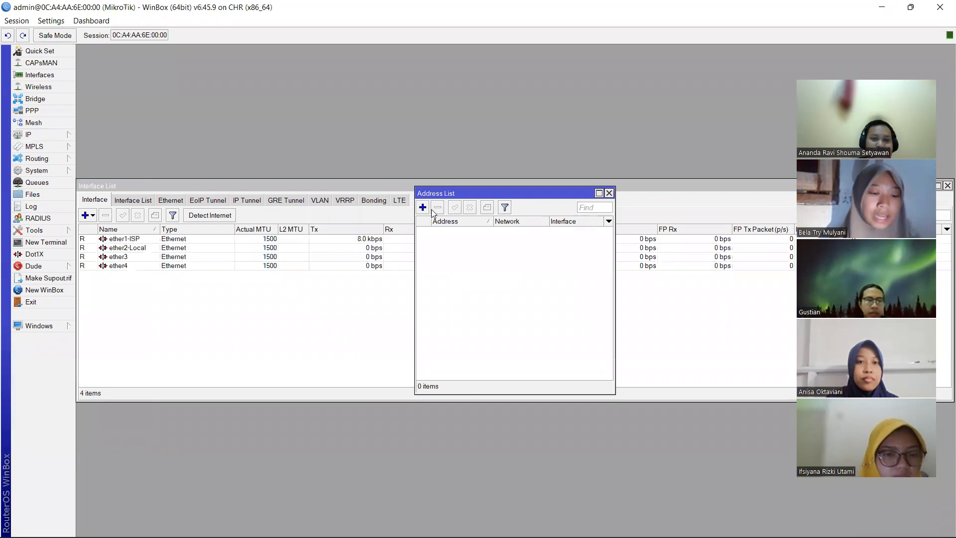
{"action": "left_click", "coordinate": [423, 207]}
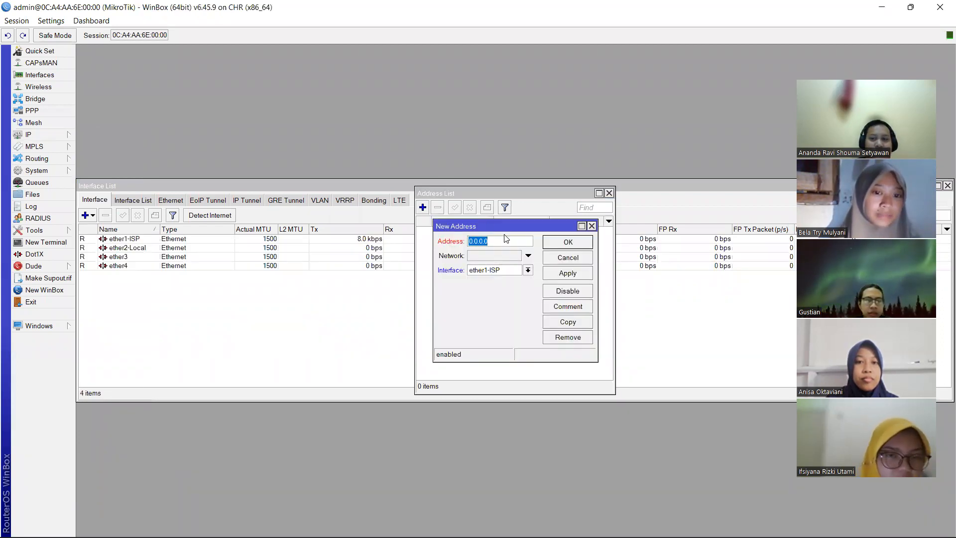
{"action": "type", "text": "192.168"}
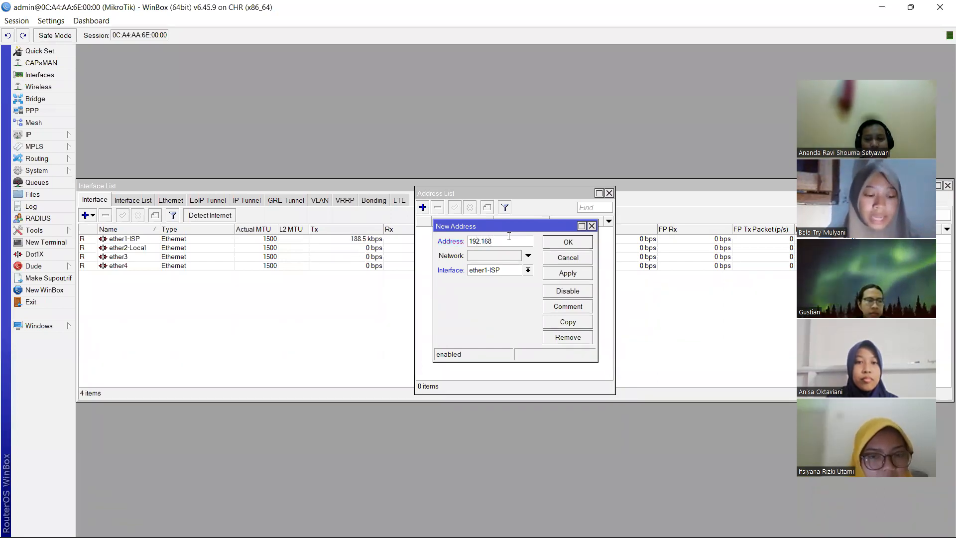
{"action": "type", "text": ".1.1/24"}
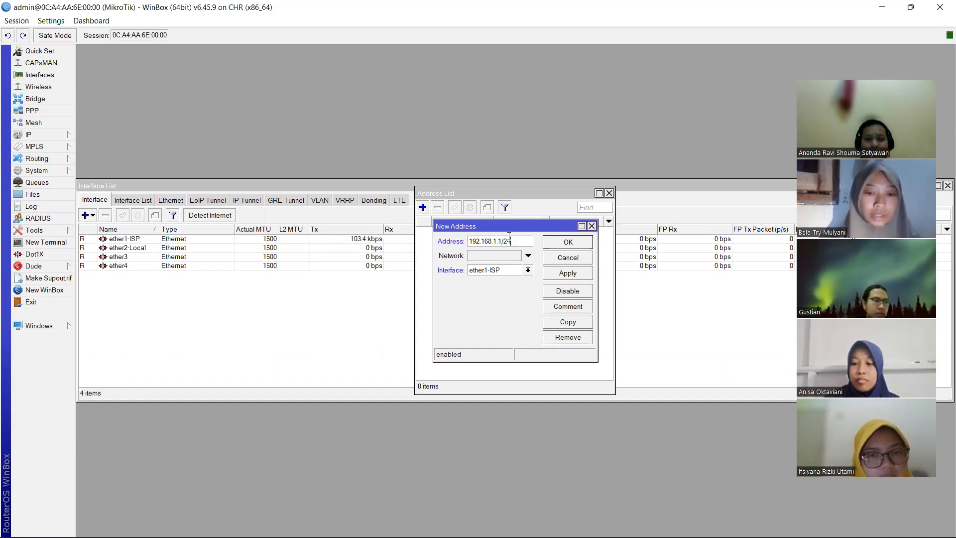
{"action": "left_click", "coordinate": [565, 243]}
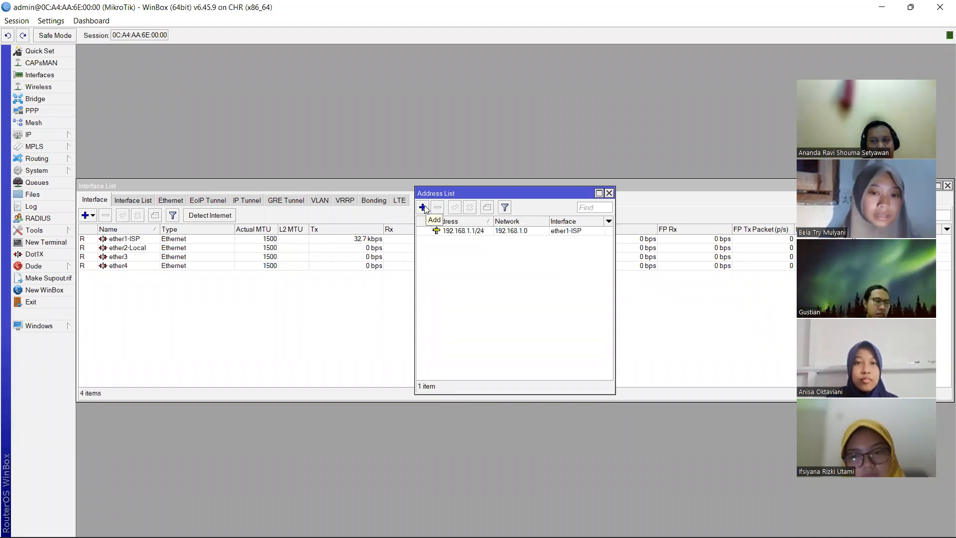
- Add a second address, 192.168.2.1/24, assigned to interface ether2-Local
{"action": "left_click", "coordinate": [423, 207]}
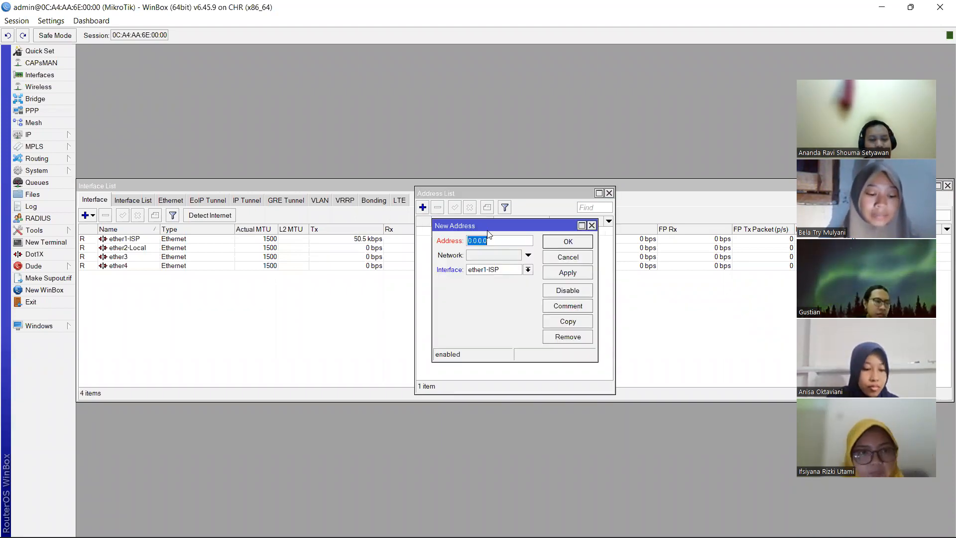
{"action": "type", "text": "198.168"}
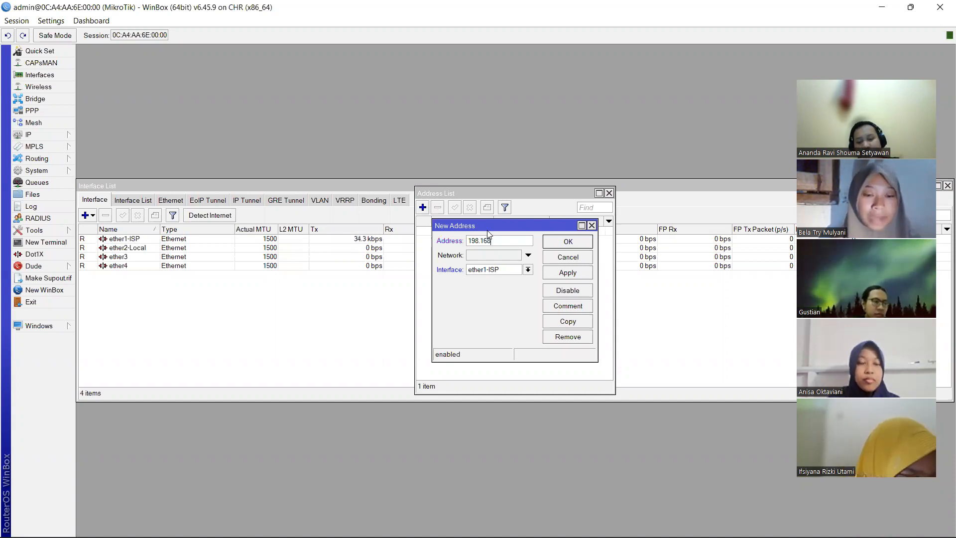
{"action": "type", "text": ".2"}
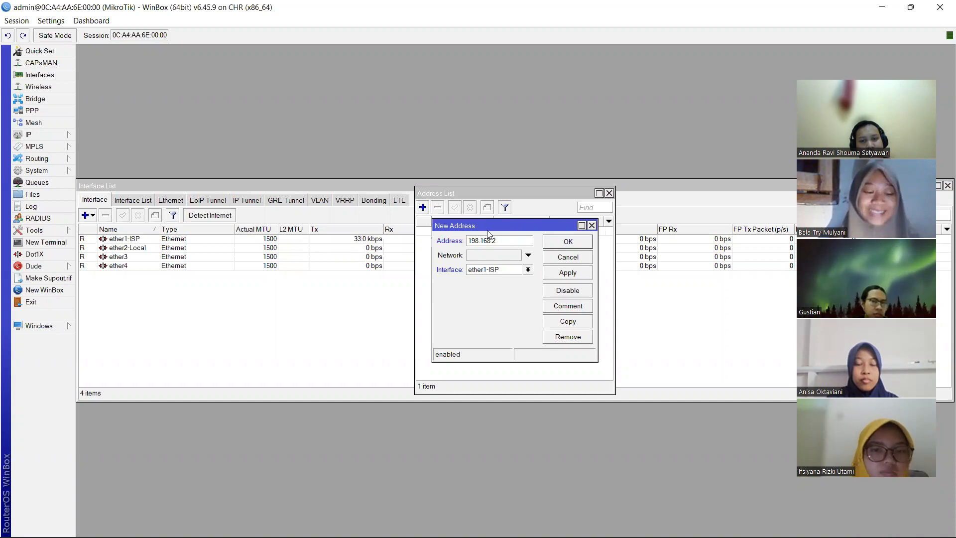
{"action": "type", "text": ".1"}
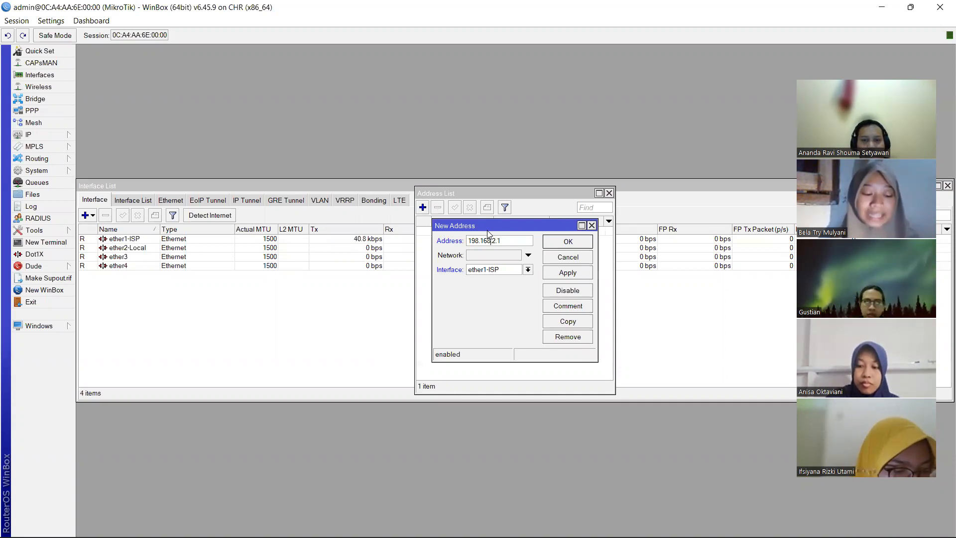
{"action": "key", "text": "BackSpace"}
{"action": "type", "text": "2"}
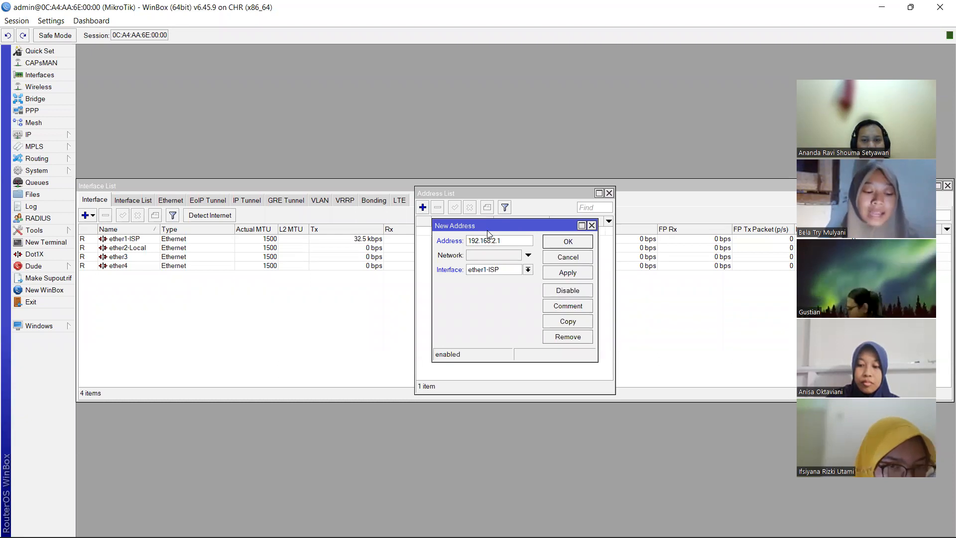
{"action": "key", "text": "Right"}
{"action": "key", "text": "Right"}
{"action": "key", "text": "Right"}
{"action": "key", "text": "Right"}
{"action": "key", "text": "Right"}
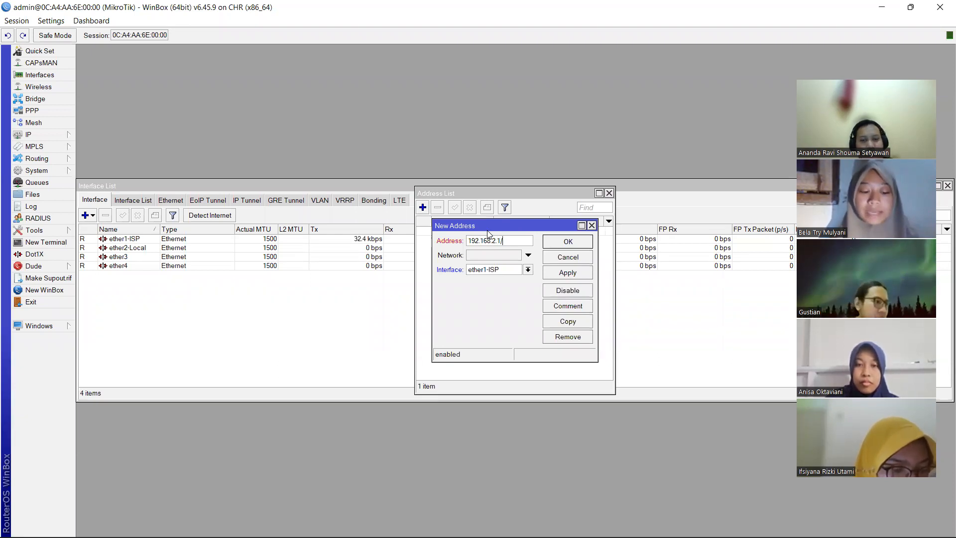
{"action": "type", "text": "24"}
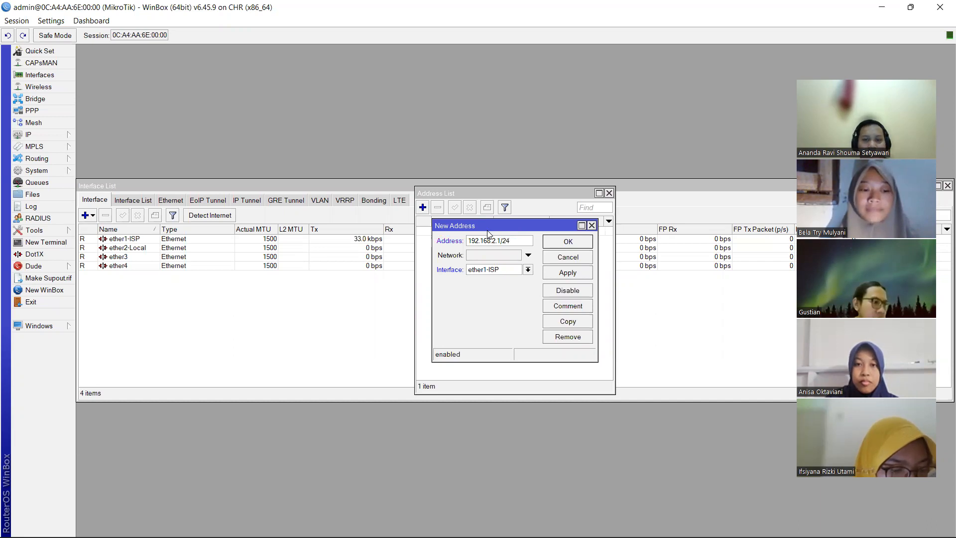
{"action": "left_click", "coordinate": [528, 270]}
{"action": "left_click", "coordinate": [518, 289]}
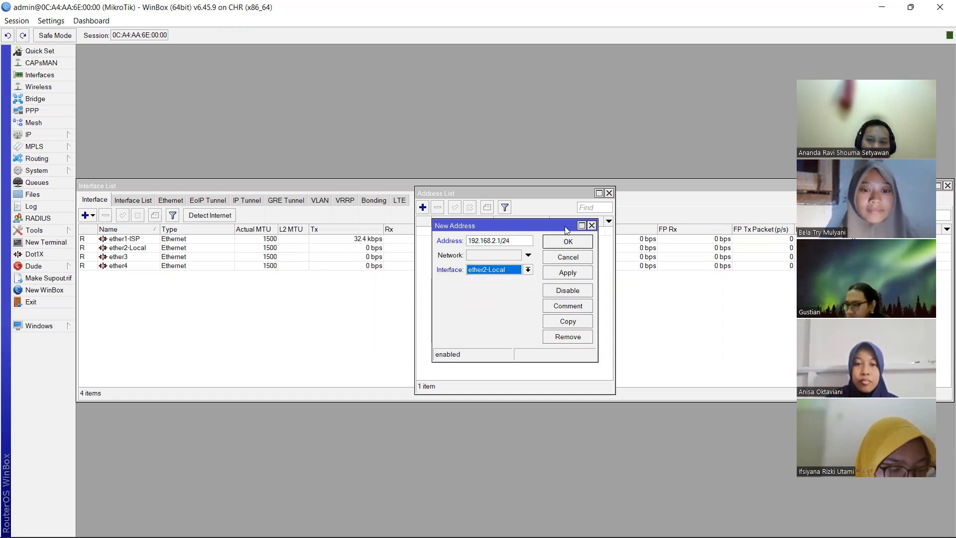
{"action": "left_click", "coordinate": [564, 243]}
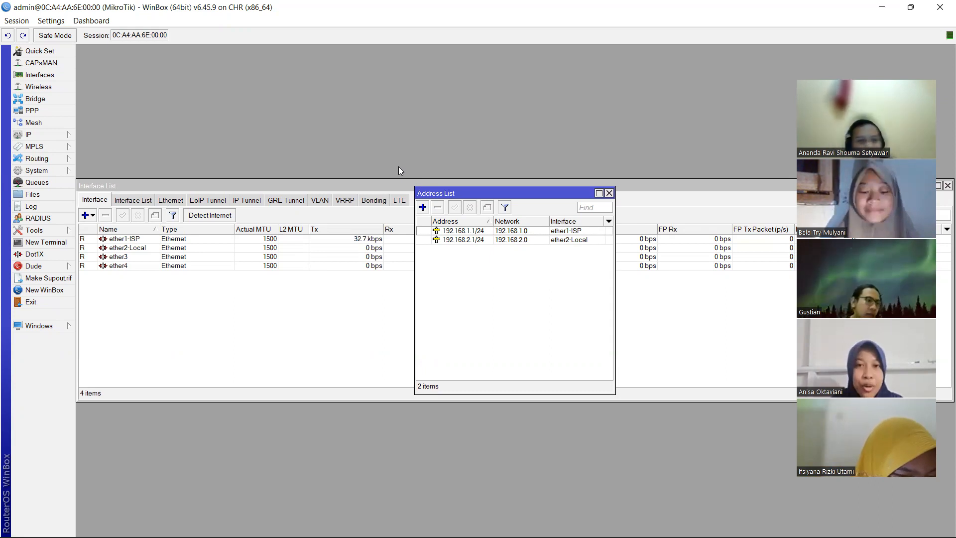
{"action": "left_click", "coordinate": [68, 137]}
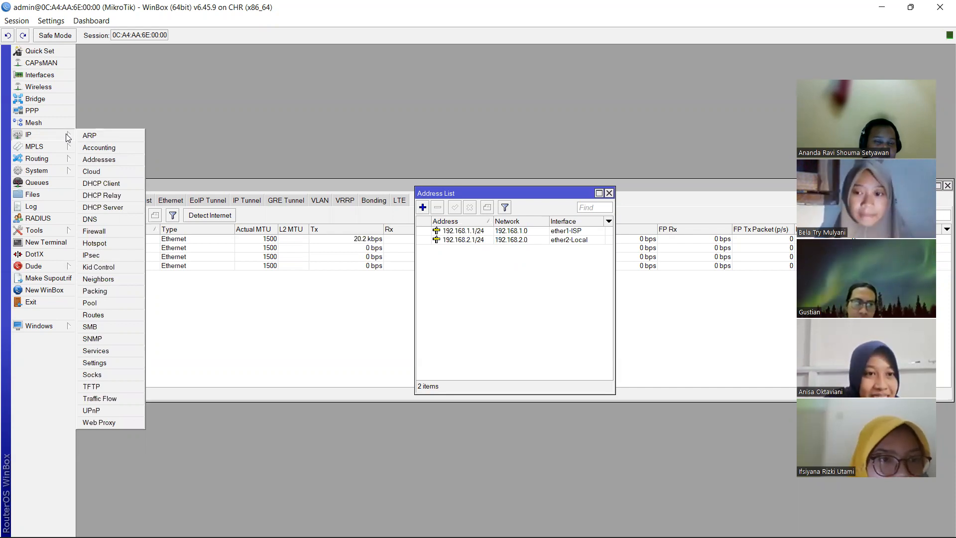
- Open the Wi-Fi connection's properties in Windows Network Connections
{"action": "mouse_move", "coordinate": [600, 532]}
{"action": "left_click", "coordinate": [656, 523]}
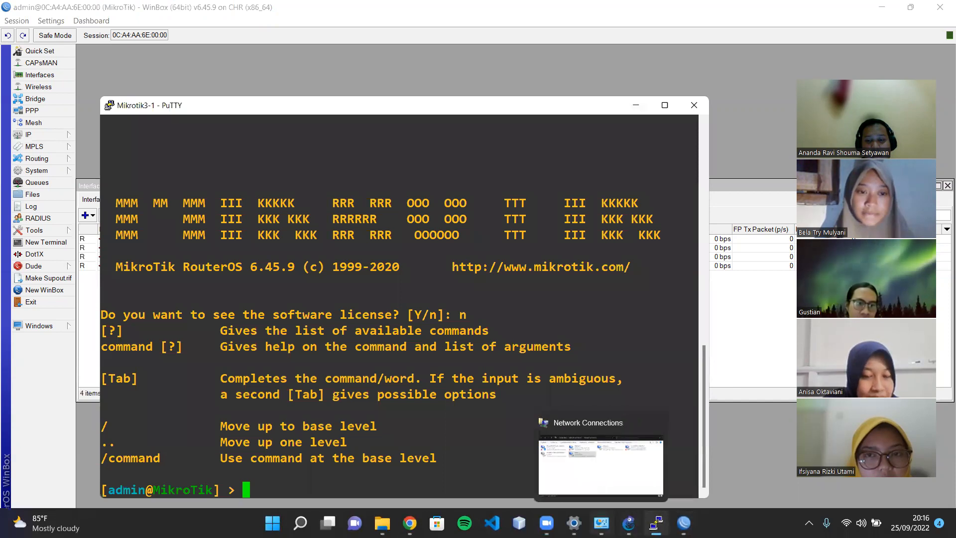
{"action": "left_click", "coordinate": [601, 523]}
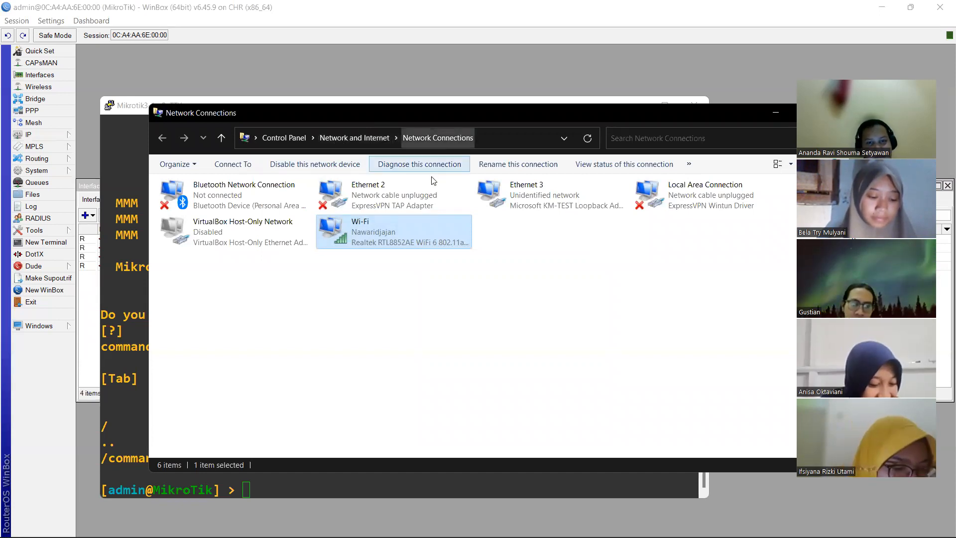
{"action": "right_click", "coordinate": [385, 231]}
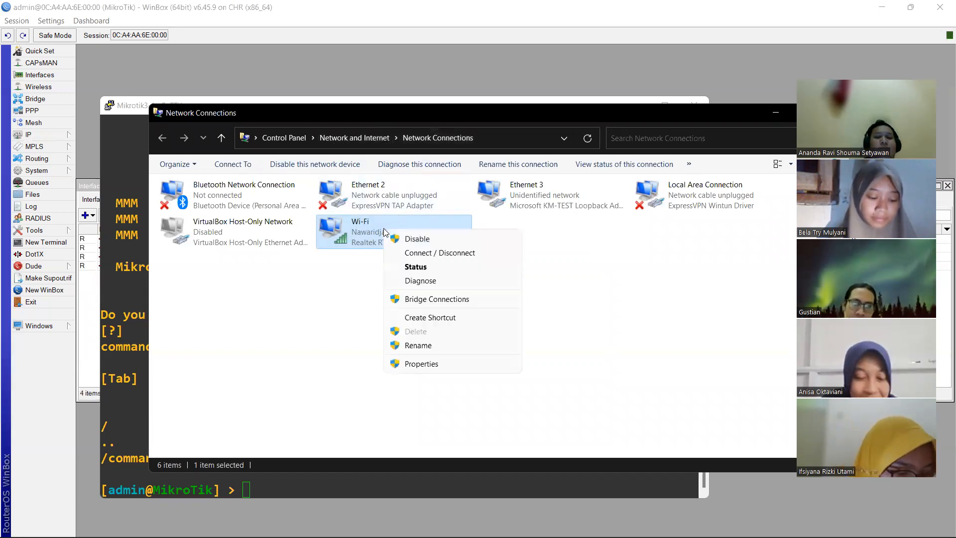
{"action": "left_click", "coordinate": [445, 359]}
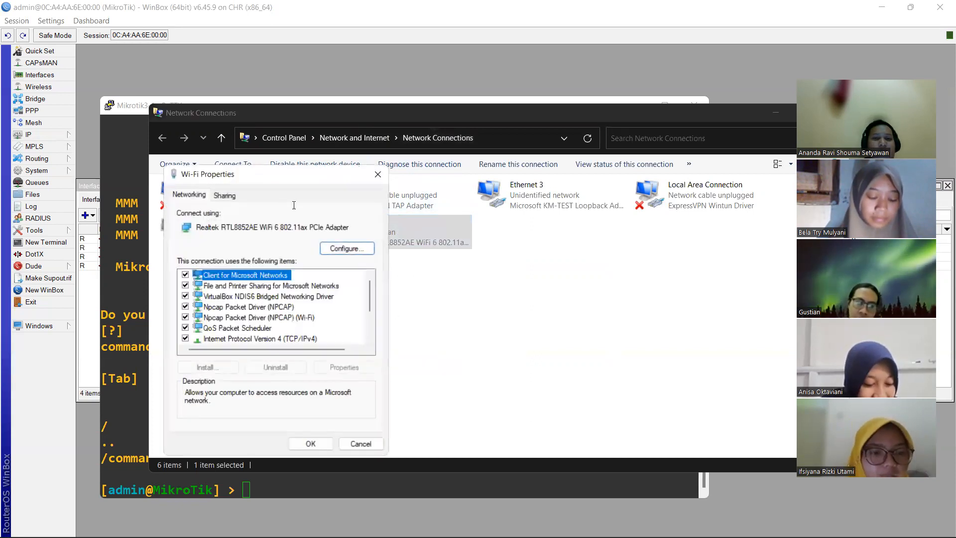
- Share the Wi-Fi internet connection with Ethernet 3, then close Network Connections
{"action": "left_click", "coordinate": [231, 197]}
{"action": "left_click", "coordinate": [187, 231]}
{"action": "left_click", "coordinate": [216, 269]}
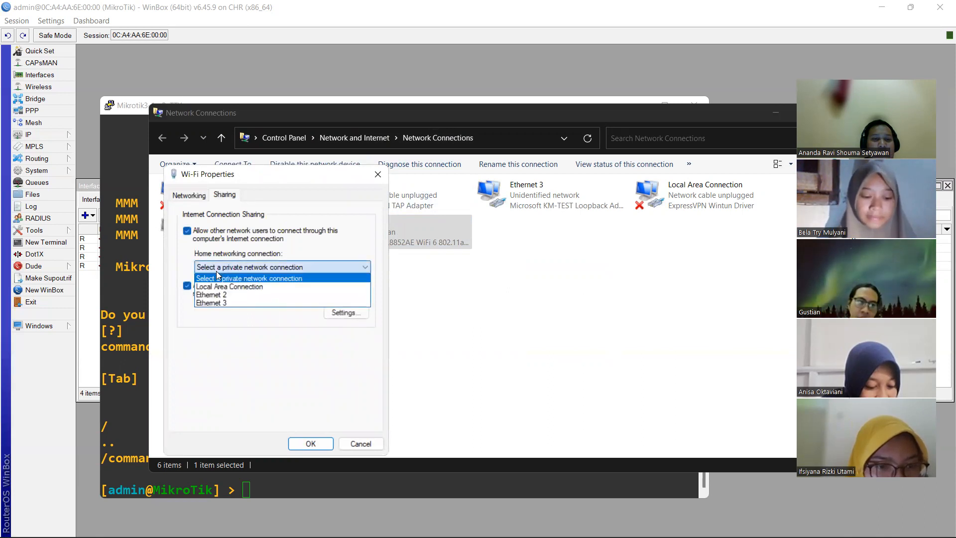
{"action": "left_click", "coordinate": [218, 303]}
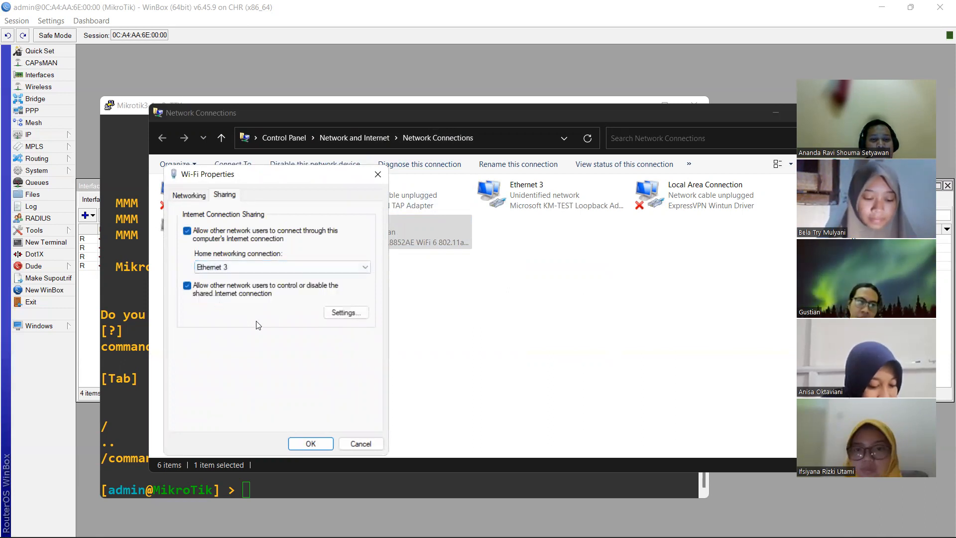
{"action": "left_click", "coordinate": [311, 443]}
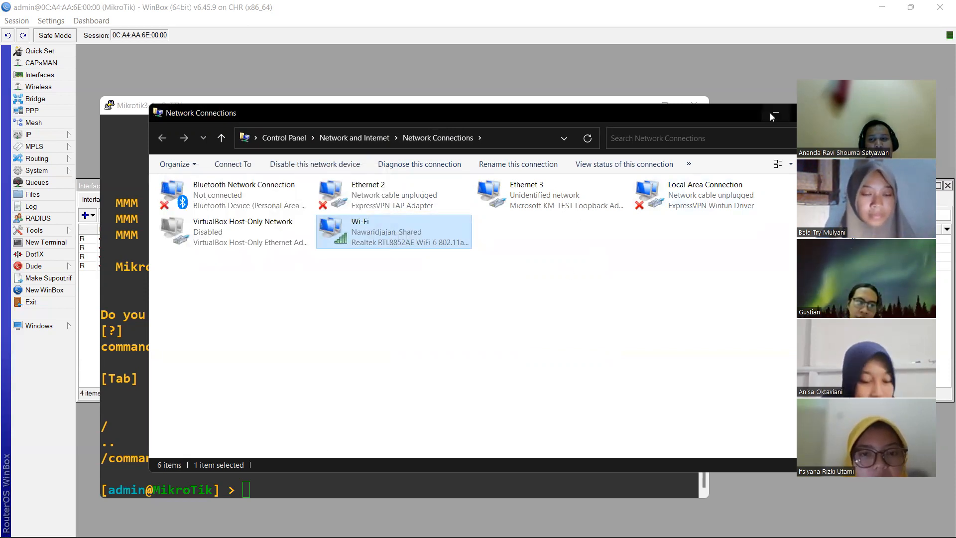
{"action": "left_click_drag", "start_coordinate": [756, 111], "coordinate": [705, 97]}
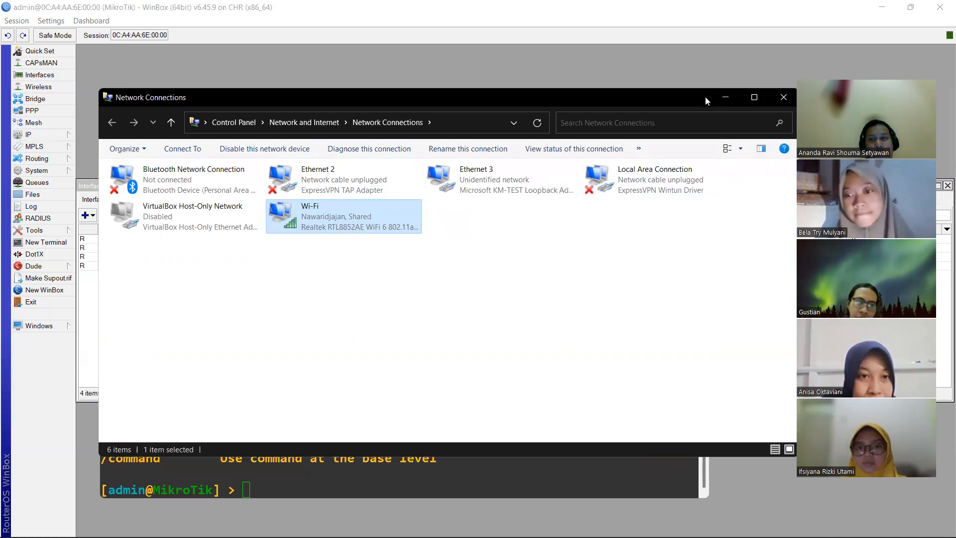
{"action": "left_click", "coordinate": [779, 96]}
{"action": "left_click", "coordinate": [655, 68]}
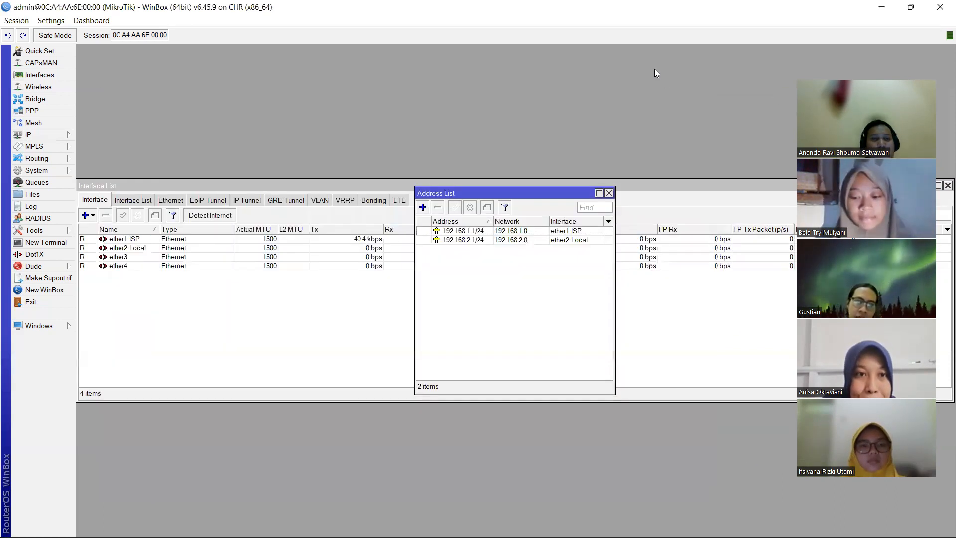
- Check that the DHCP client on ether1-ISP is bound to a 192.168.137.x address
{"action": "left_click", "coordinate": [54, 139]}
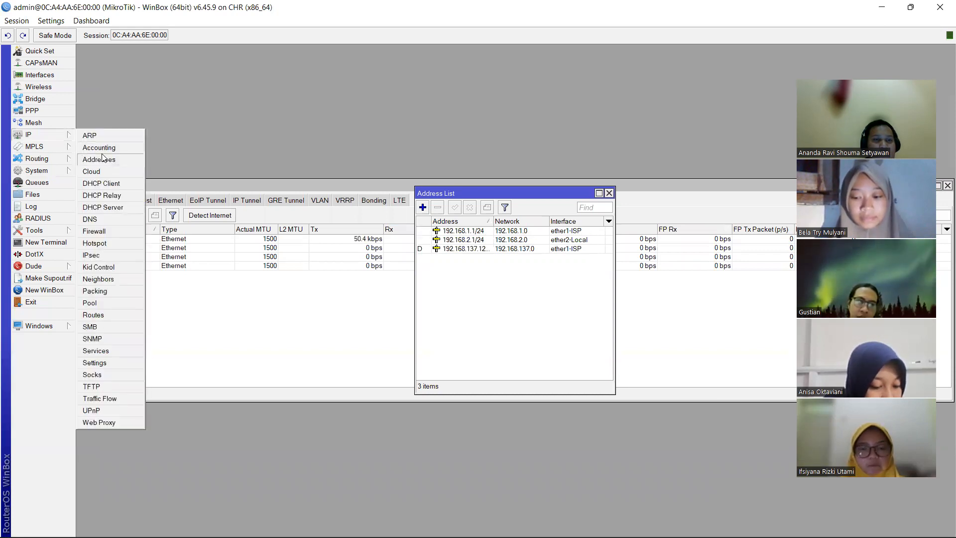
{"action": "left_click", "coordinate": [110, 184]}
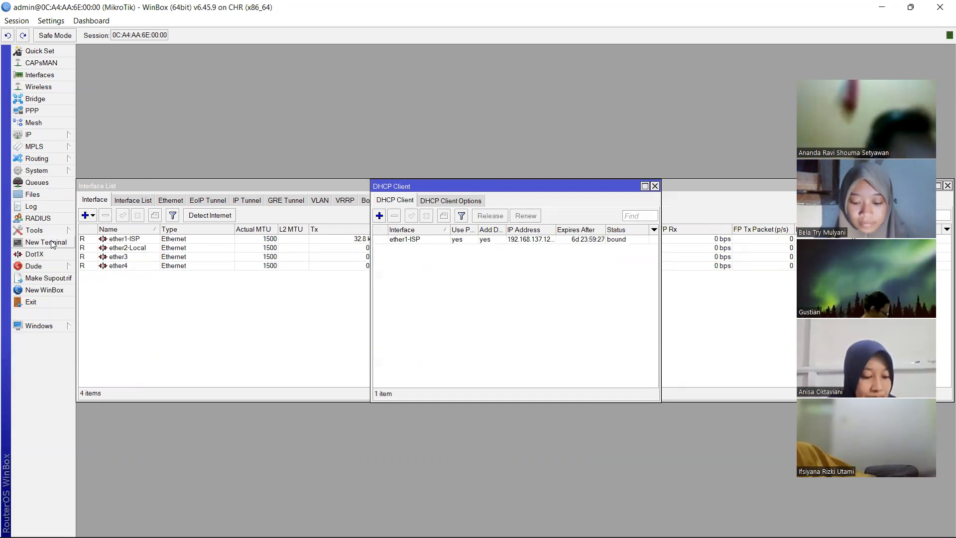
{"action": "left_click", "coordinate": [63, 138]}
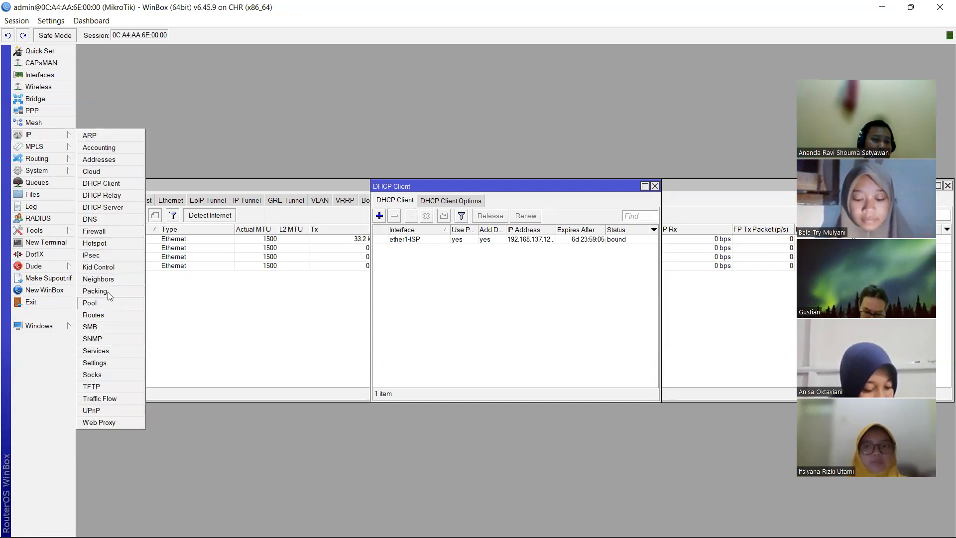
- Inspect the dynamic default route 0.0.0.0/0 via 192.168.137.1 on ether1-ISP
{"action": "left_click", "coordinate": [105, 317]}
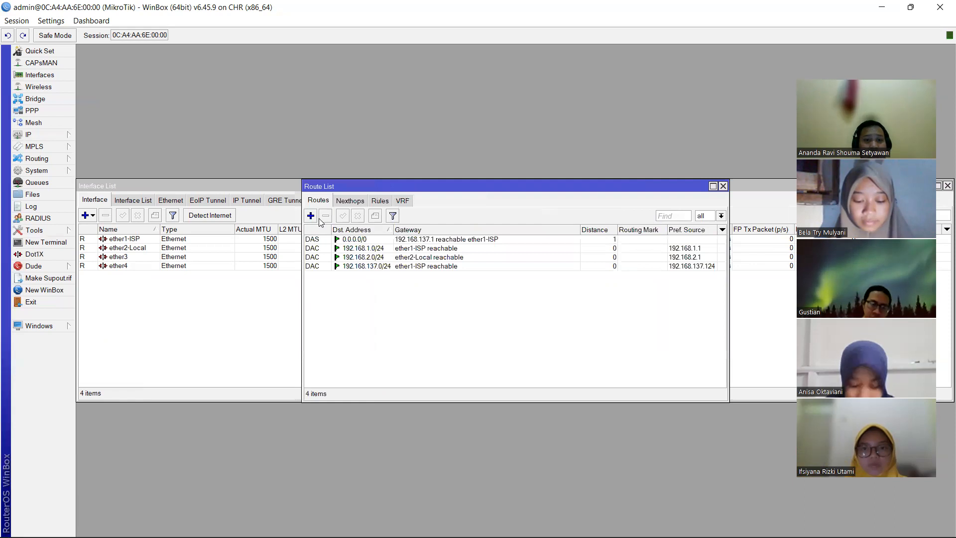
{"action": "double_click", "coordinate": [339, 240]}
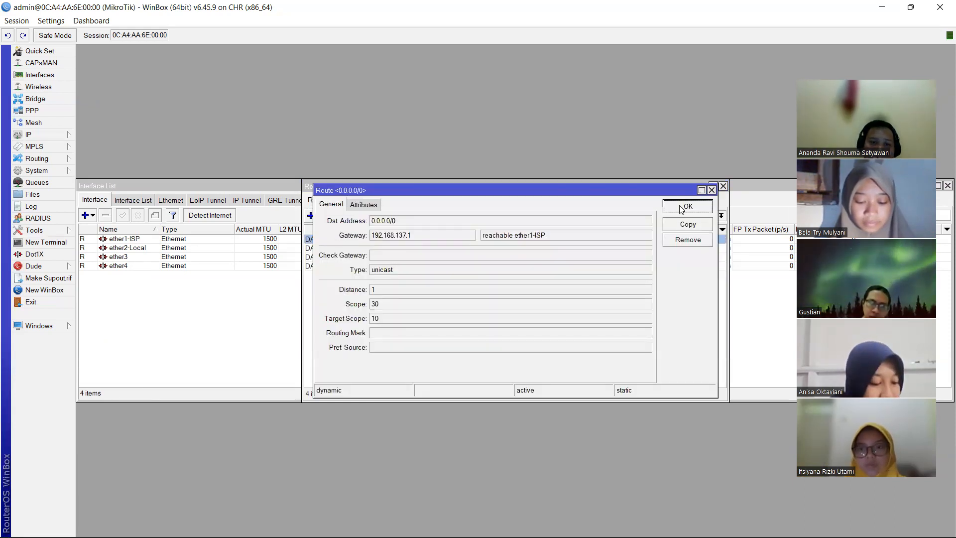
{"action": "left_click", "coordinate": [682, 209]}
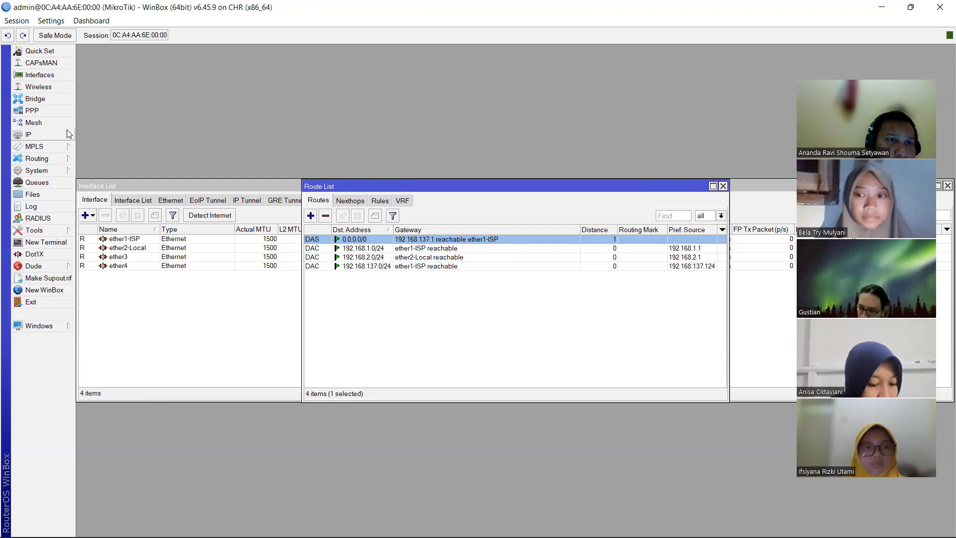
{"action": "left_click", "coordinate": [40, 135]}
{"action": "left_click", "coordinate": [112, 219]}
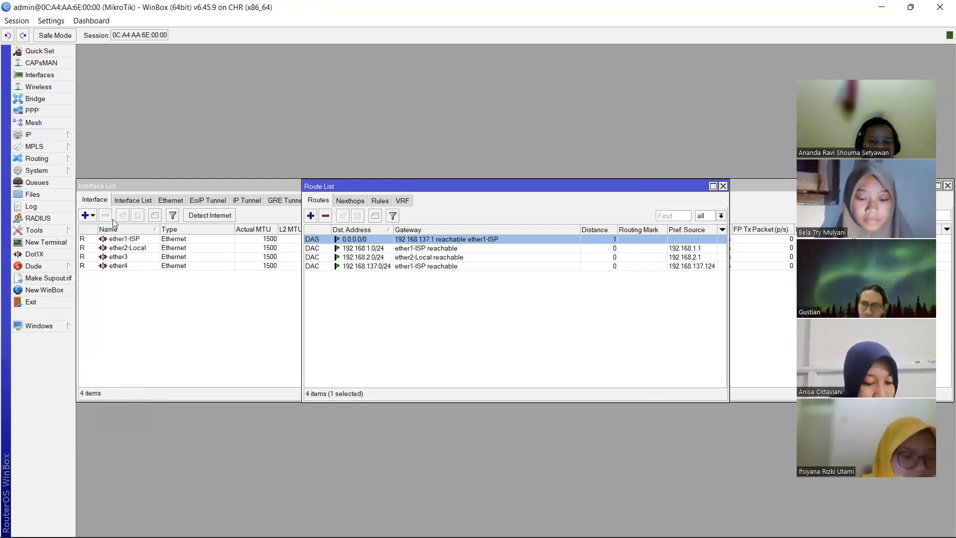
- Allow remote DNS requests and add extra DNS server rows
{"action": "left_click", "coordinate": [490, 248]}
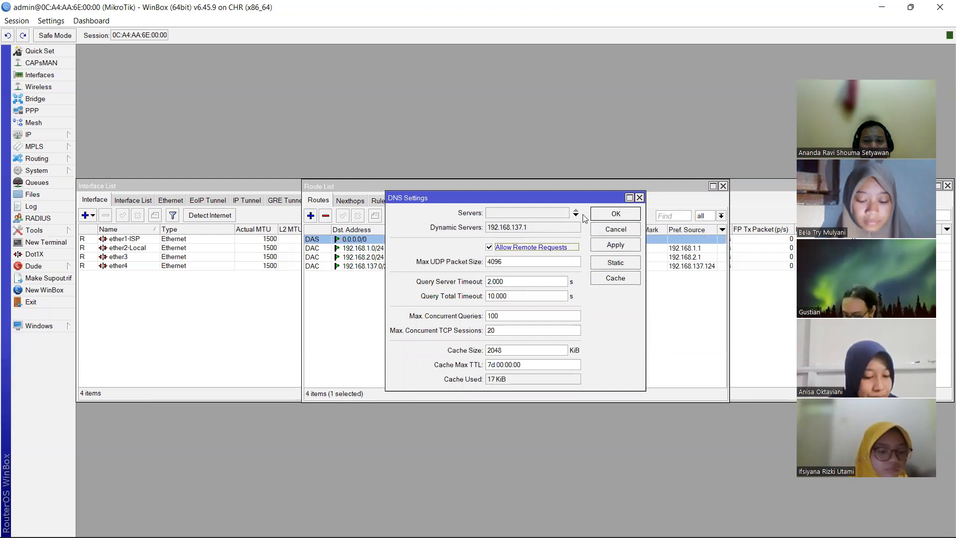
{"action": "left_click", "coordinate": [576, 216]}
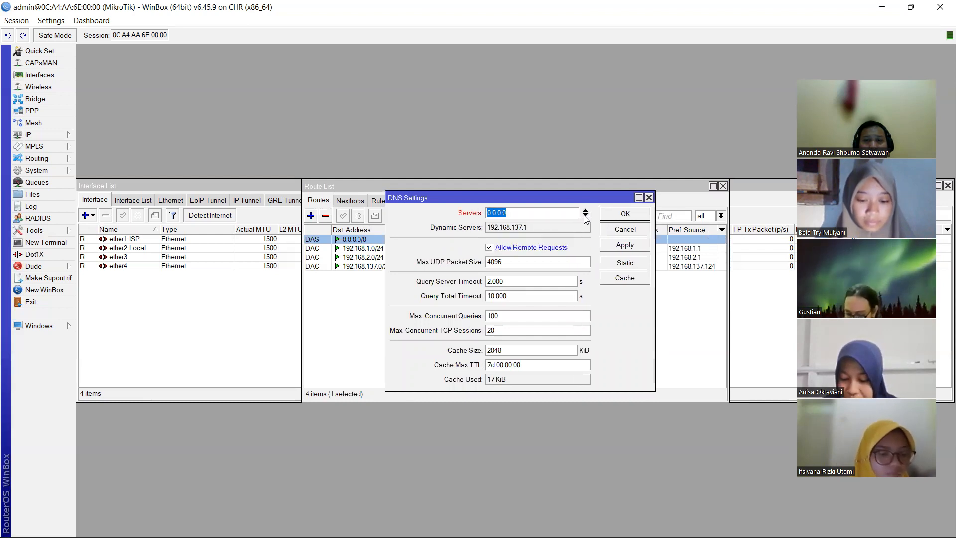
{"action": "left_click", "coordinate": [585, 218]}
{"action": "left_click", "coordinate": [585, 217]}
{"action": "left_click", "coordinate": [585, 217]}
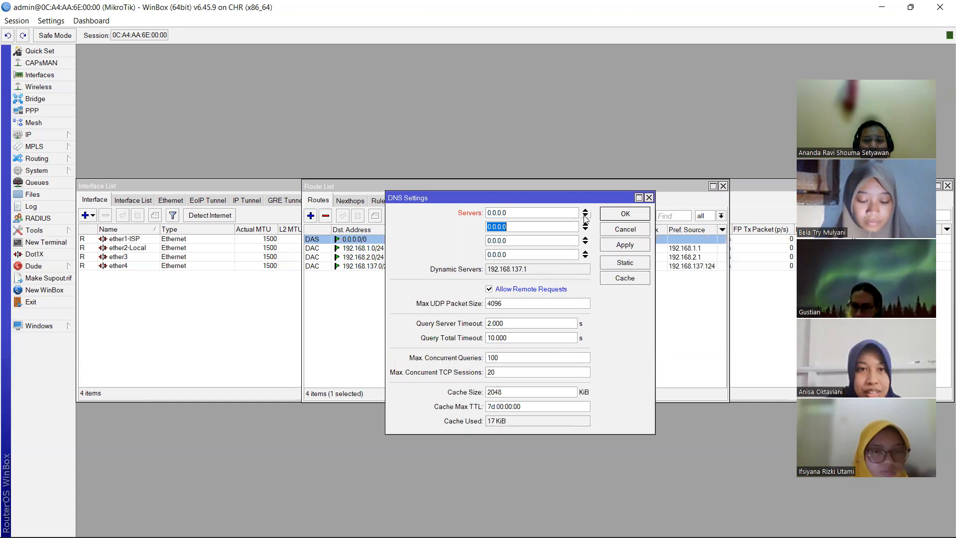
{"action": "left_click", "coordinate": [555, 213]}
{"action": "key", "text": "BackSpace"}
{"action": "key", "text": "BackSpace"}
{"action": "key", "text": "BackSpace"}
{"action": "key", "text": "BackSpace"}
{"action": "key", "text": "BackSpace"}
{"action": "key", "text": "BackSpace"}
{"action": "key", "text": "BackSpace"}
{"action": "key", "text": "BackSpace"}
{"action": "key", "text": "BackSpace"}
{"action": "key", "text": "BackSpace"}
{"action": "key", "text": "BackSpace"}
{"action": "key", "text": "BackSpace"}
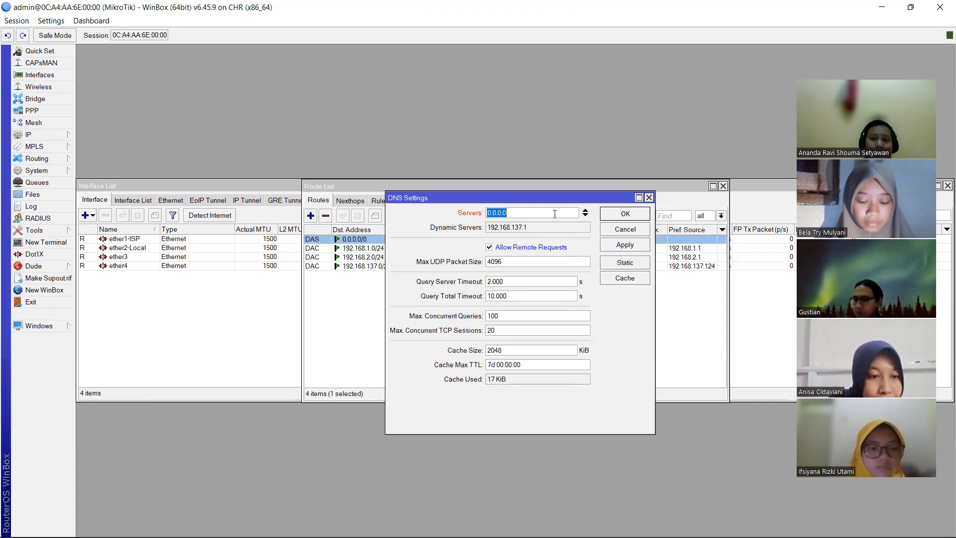
{"action": "left_click", "coordinate": [585, 218]}
{"action": "left_click", "coordinate": [585, 218]}
{"action": "left_click", "coordinate": [585, 217]}
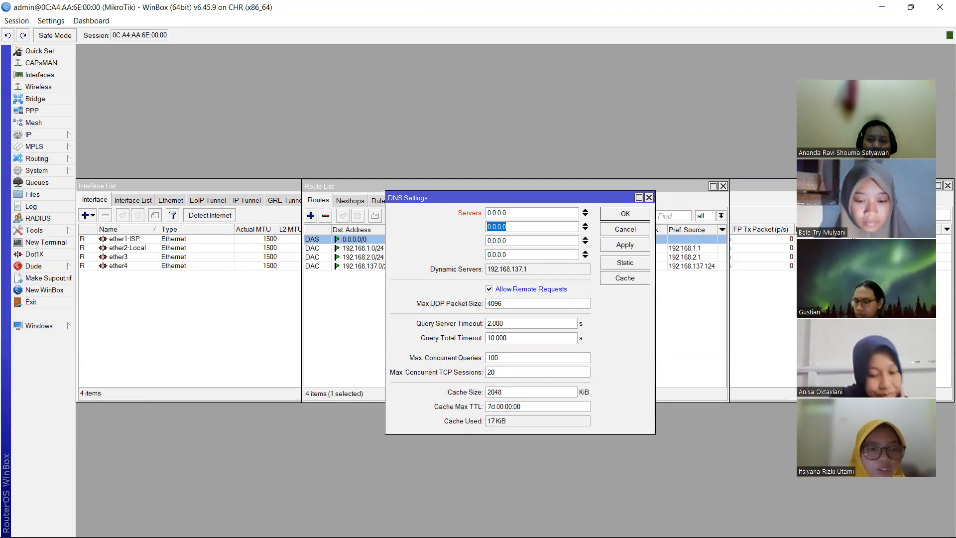
{"action": "left_click", "coordinate": [347, 25]}
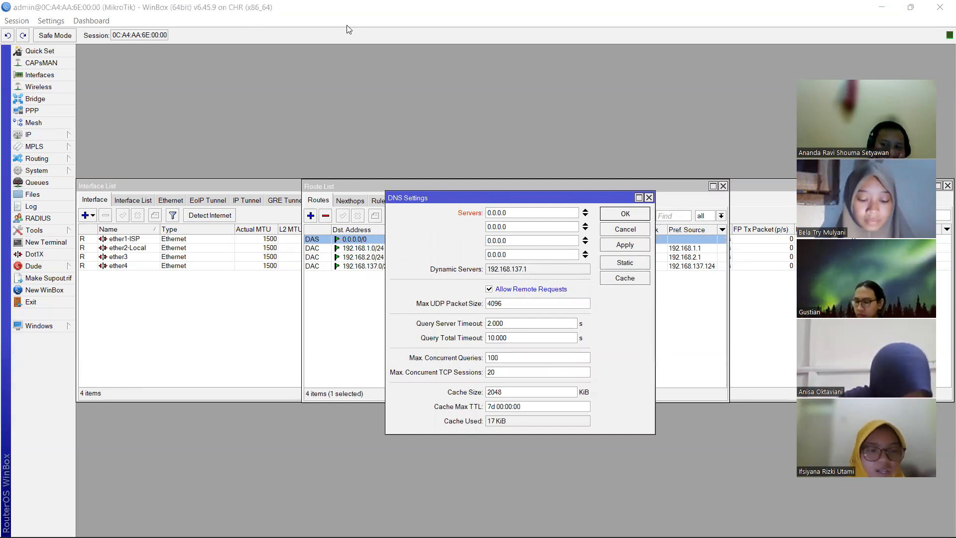
- Set the first DNS server to 192.168.1.1 and the second to 8.8.8.8
{"action": "left_click", "coordinate": [532, 209]}
{"action": "key", "text": "BackSpace"}
{"action": "key", "text": "BackSpace"}
{"action": "key", "text": "BackSpace"}
{"action": "key", "text": "BackSpace"}
{"action": "key", "text": "BackSpace"}
{"action": "key", "text": "BackSpace"}
{"action": "key", "text": "BackSpace"}
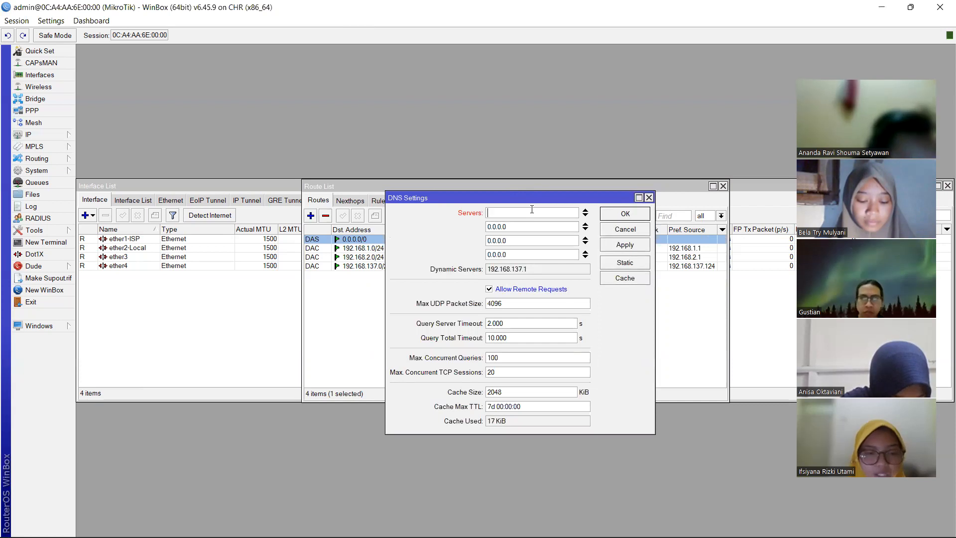
{"action": "type", "text": "19"}
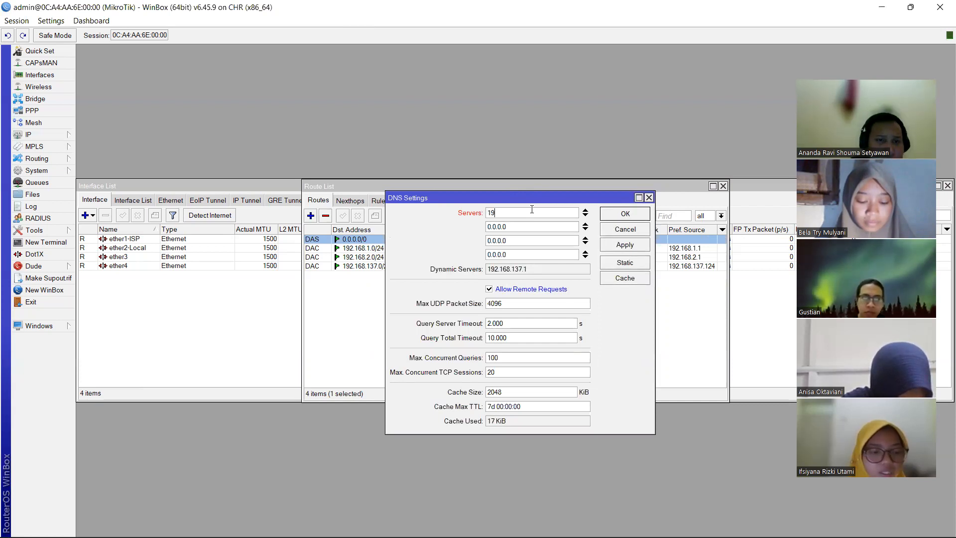
{"action": "type", "text": "2."}
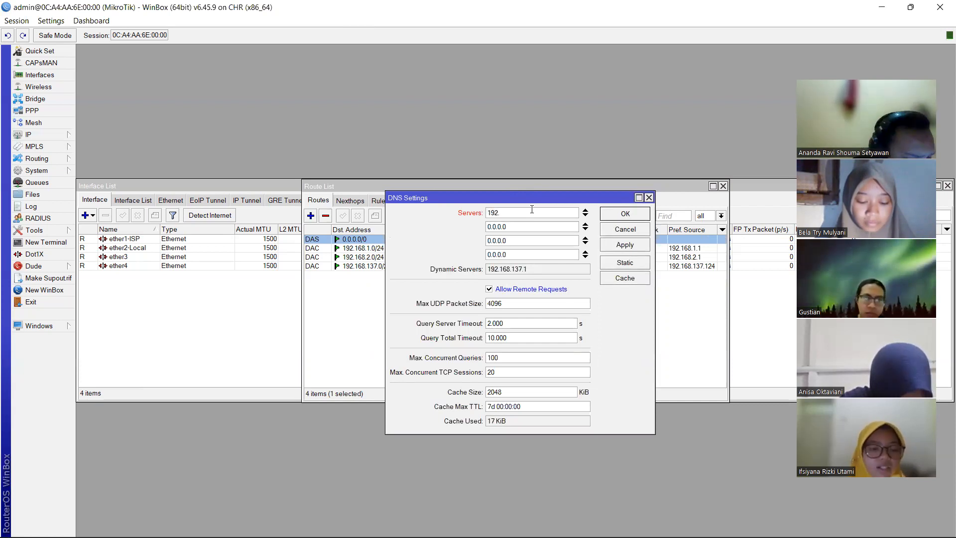
{"action": "type", "text": "168."}
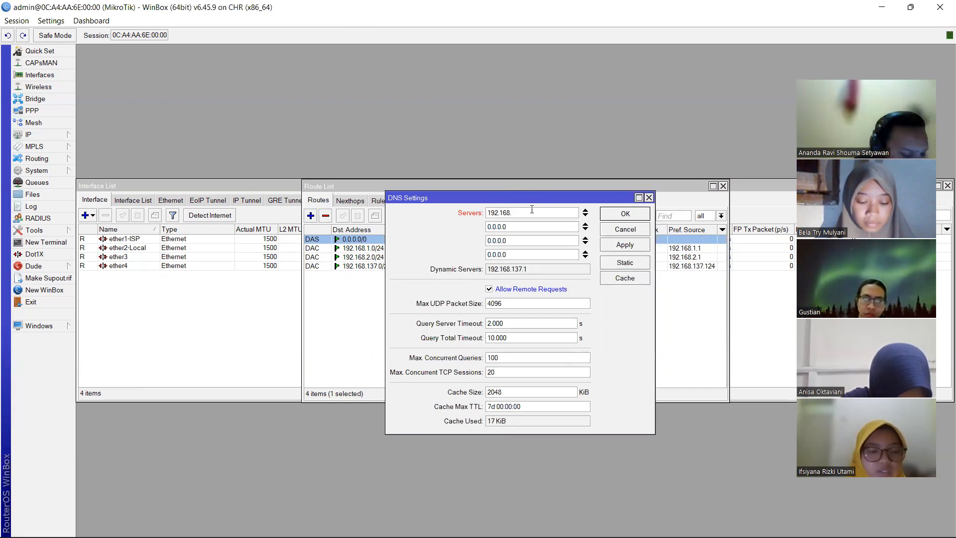
{"action": "type", "text": "1.1"}
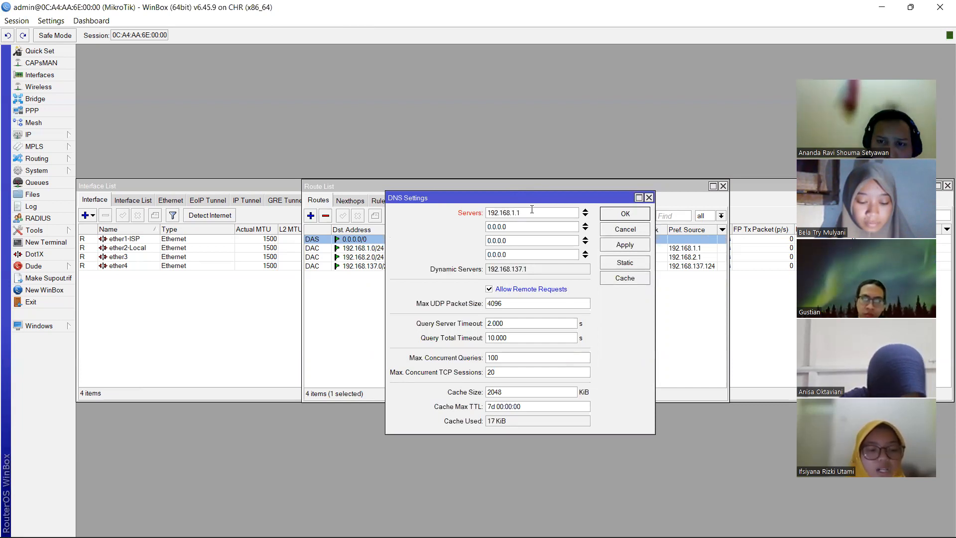
{"action": "key", "text": "BackSpace"}
{"action": "key", "text": "BackSpace"}
{"action": "key", "text": "BackSpace"}
{"action": "key", "text": "BackSpace"}
{"action": "key", "text": "BackSpace"}
{"action": "key", "text": "BackSpace"}
{"action": "key", "text": "BackSpace"}
{"action": "key", "text": "BackSpace"}
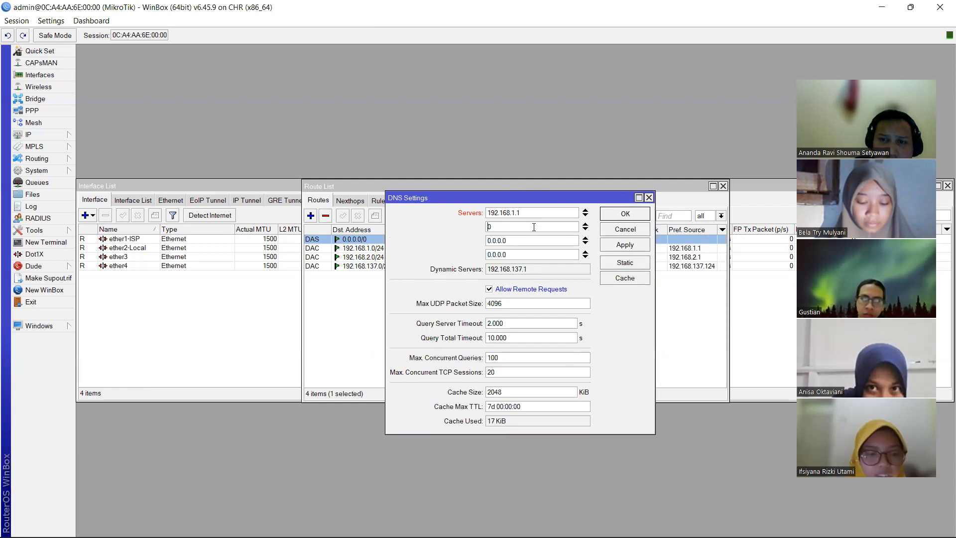
{"action": "left_click", "coordinate": [534, 227]}
{"action": "type", "text": "8"}
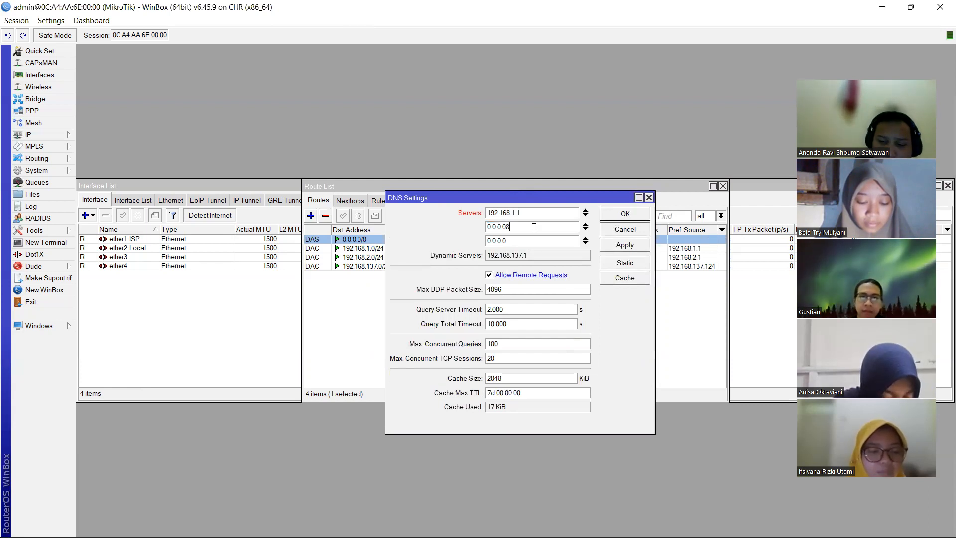
{"action": "type", "text": ".8.8.8"}
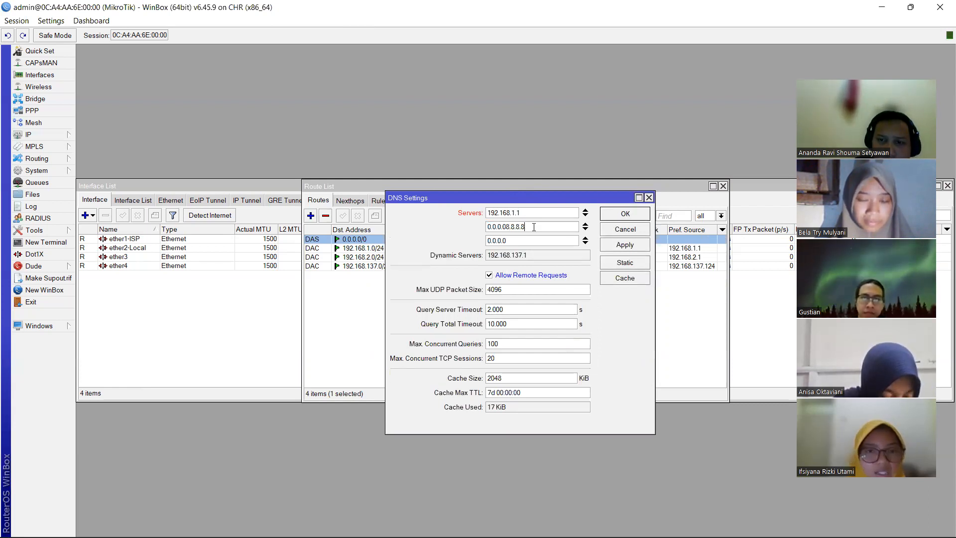
{"action": "key", "text": "BackSpace"}
{"action": "key", "text": "BackSpace"}
{"action": "key", "text": "BackSpace"}
{"action": "key", "text": "BackSpace"}
{"action": "key", "text": "BackSpace"}
{"action": "key", "text": "BackSpace"}
{"action": "key", "text": "BackSpace"}
{"action": "key", "text": "BackSpace"}
{"action": "key", "text": "BackSpace"}
{"action": "key", "text": "BackSpace"}
{"action": "key", "text": "BackSpace"}
{"action": "key", "text": "BackSpace"}
{"action": "key", "text": "BackSpace"}
{"action": "key", "text": "BackSpace"}
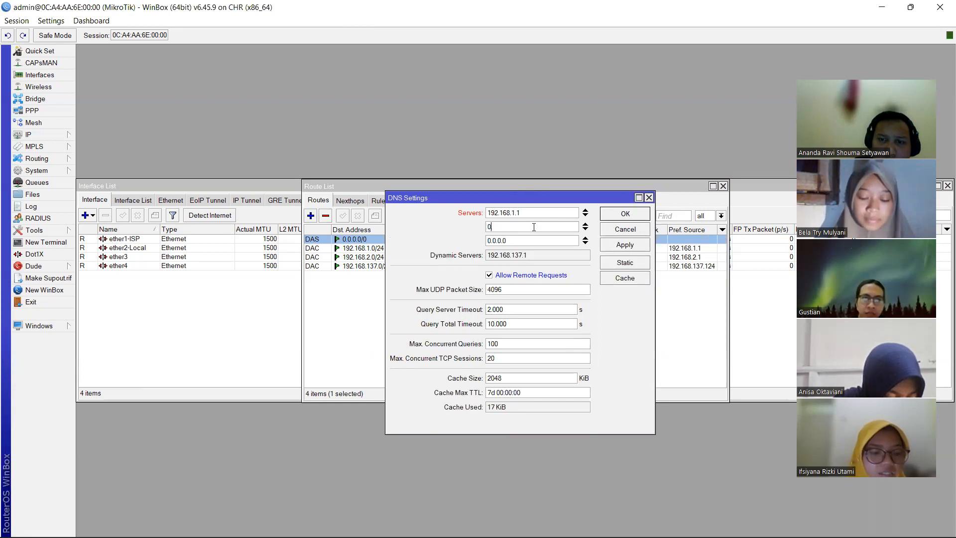
{"action": "type", "text": "8.8.8"}
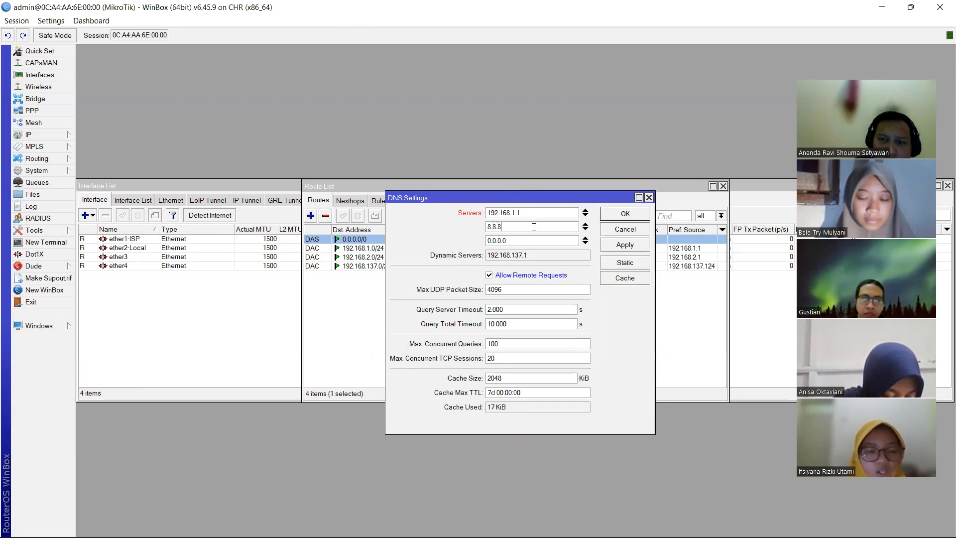
{"action": "type", "text": ".8"}
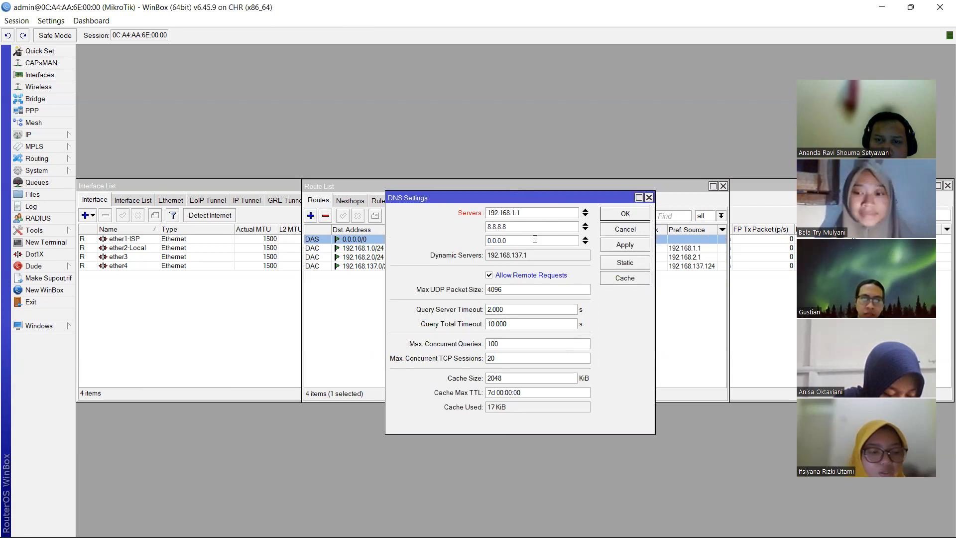
- Set the third DNS server to 8.8.4.4, add 1.1.1.1 as the fourth, and save
{"action": "key", "text": "BackSpace"}
{"action": "key", "text": "BackSpace"}
{"action": "key", "text": "BackSpace"}
{"action": "key", "text": "BackSpace"}
{"action": "key", "text": "BackSpace"}
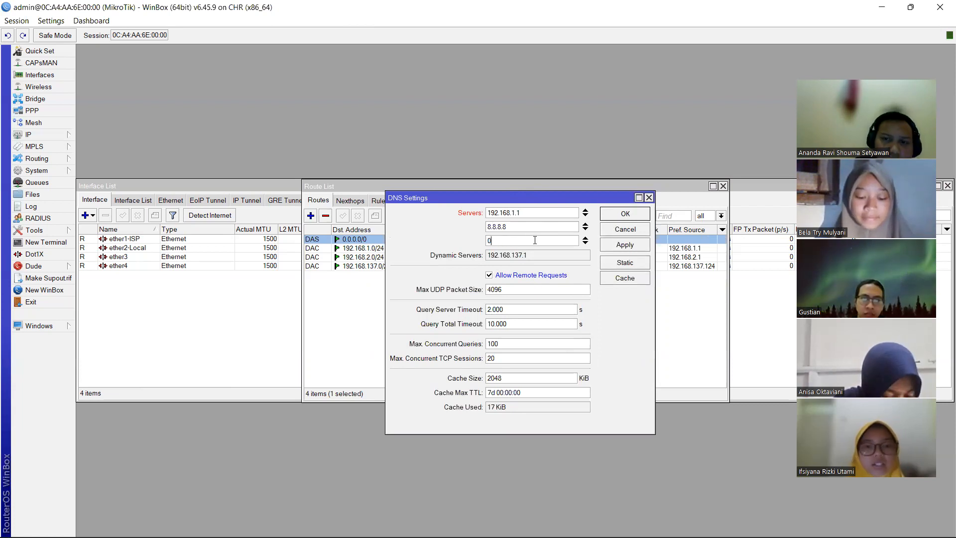
{"action": "type", "text": "8.8"}
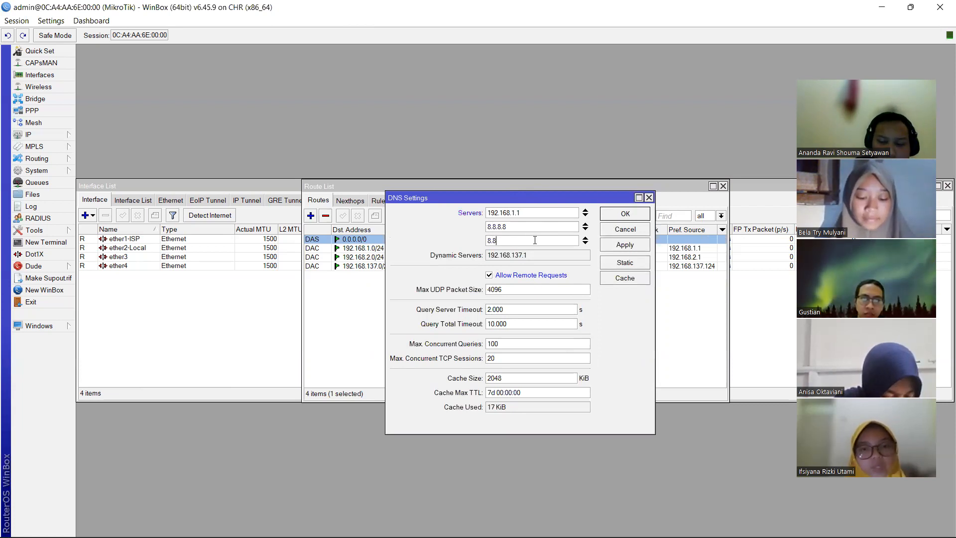
{"action": "type", "text": ".4.4"}
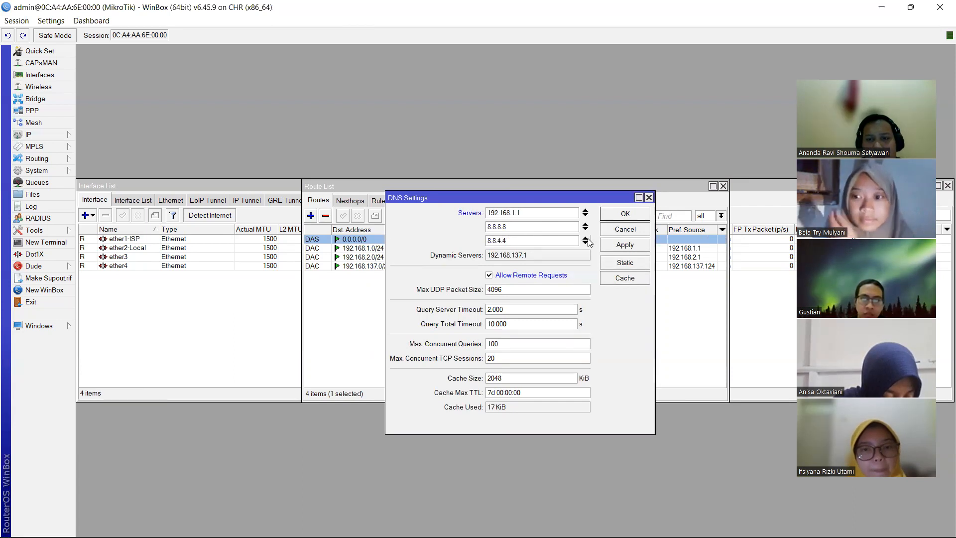
{"action": "left_click", "coordinate": [586, 242]}
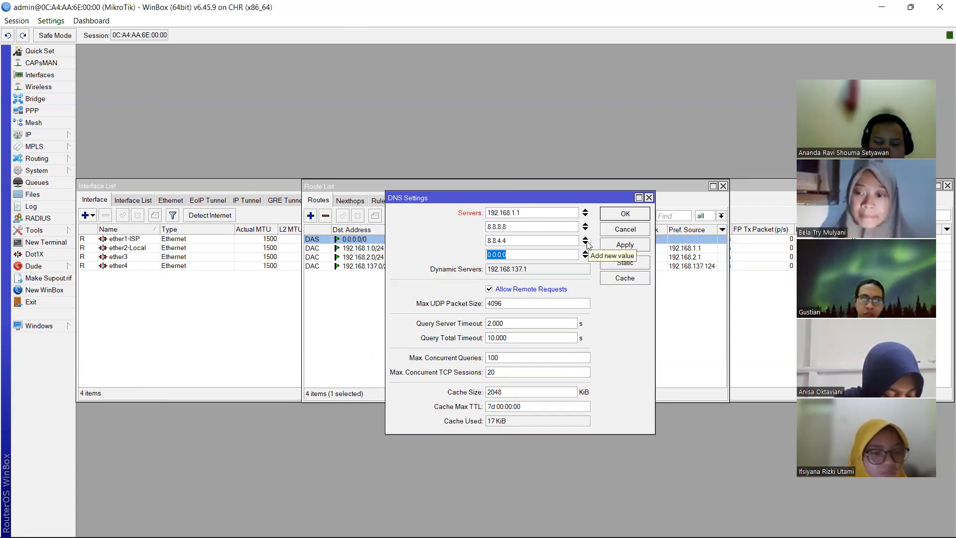
{"action": "type", "text": "1.1.1.1"}
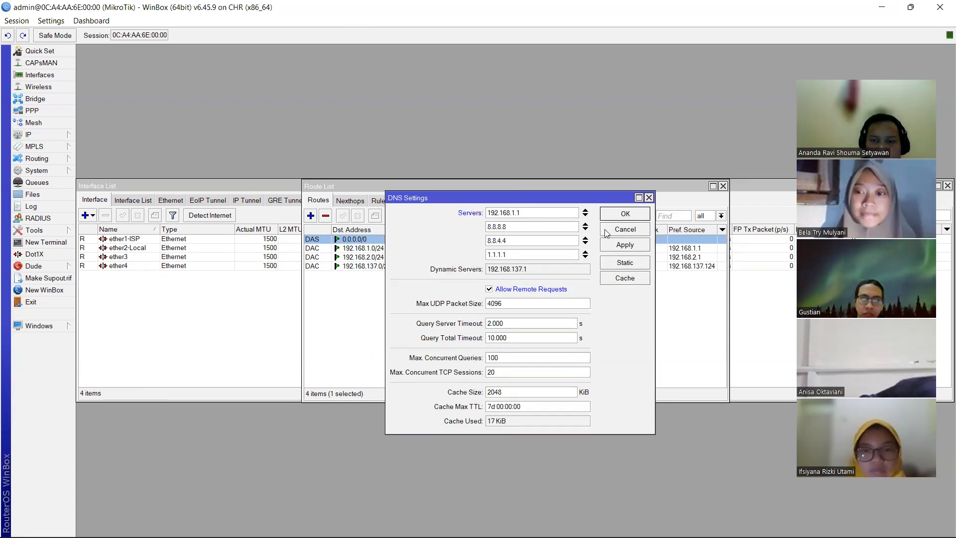
{"action": "left_click", "coordinate": [625, 215]}
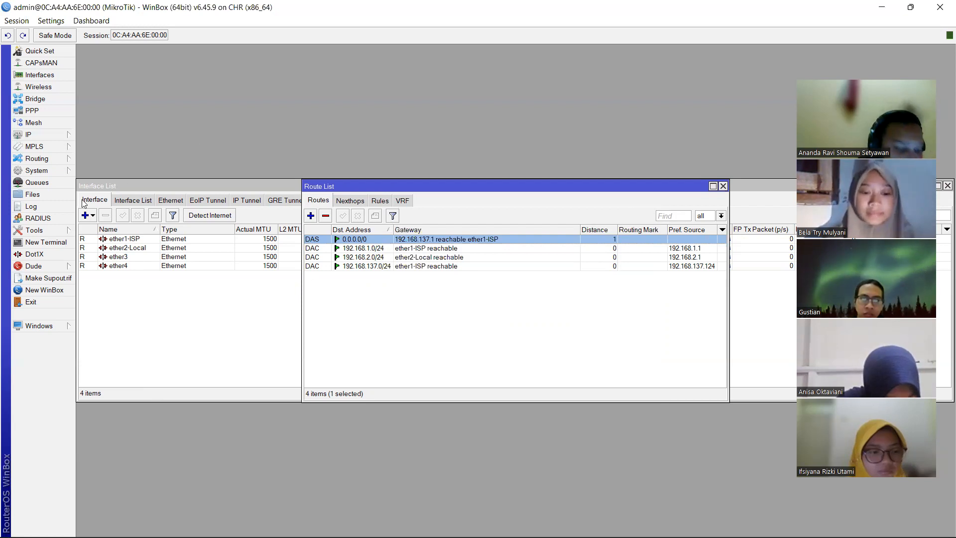
- Open a new router terminal and begin typing a ping to google
{"action": "left_click", "coordinate": [54, 243]}
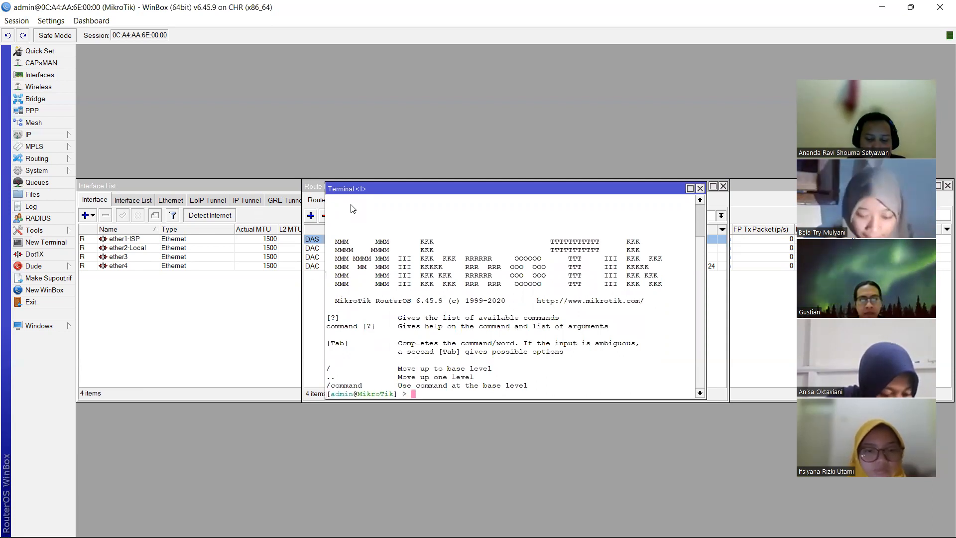
{"action": "type", "text": "ping"}
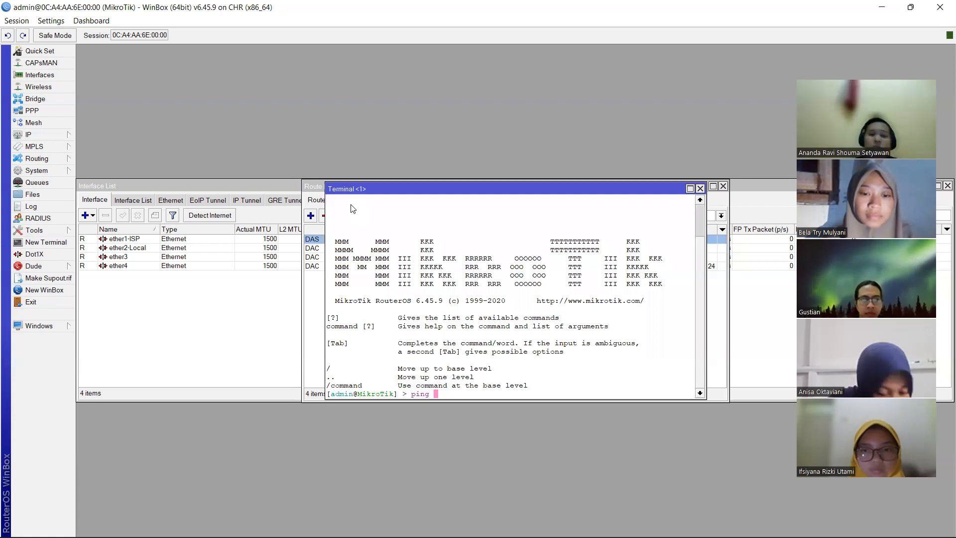
{"action": "type", "text": " goo"}
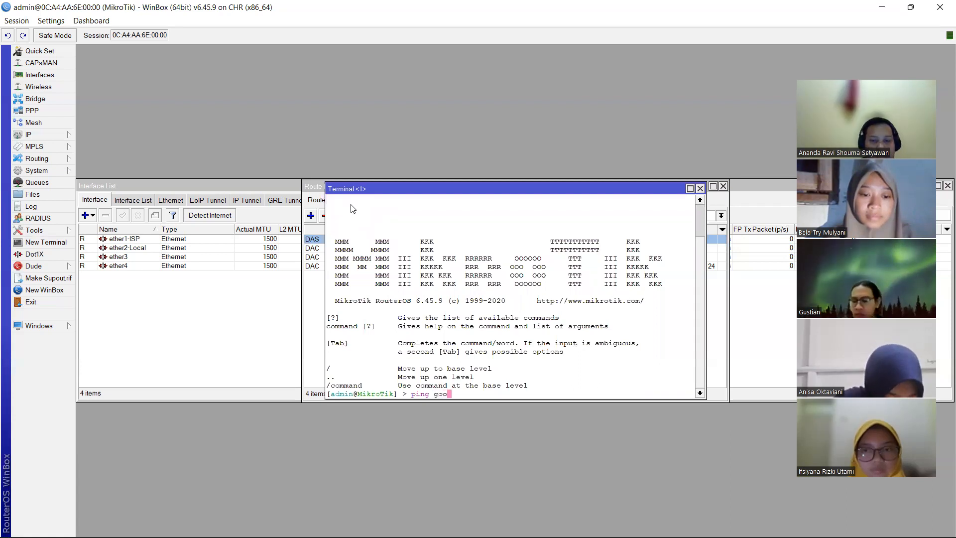
{"action": "type", "text": "gl"}
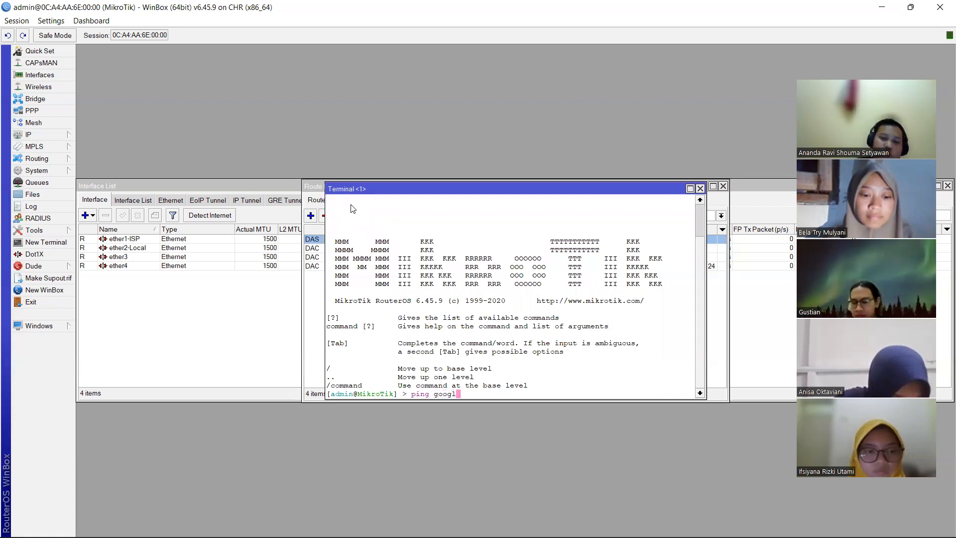
{"action": "type", "text": "e."}
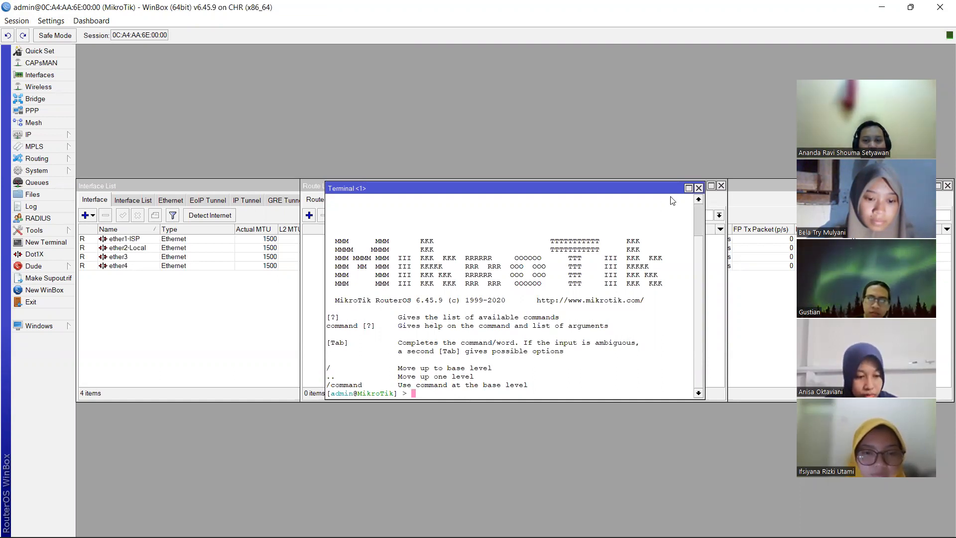
- Ping google.com from the router terminal to confirm internet access
{"action": "type", "text": "ping "}
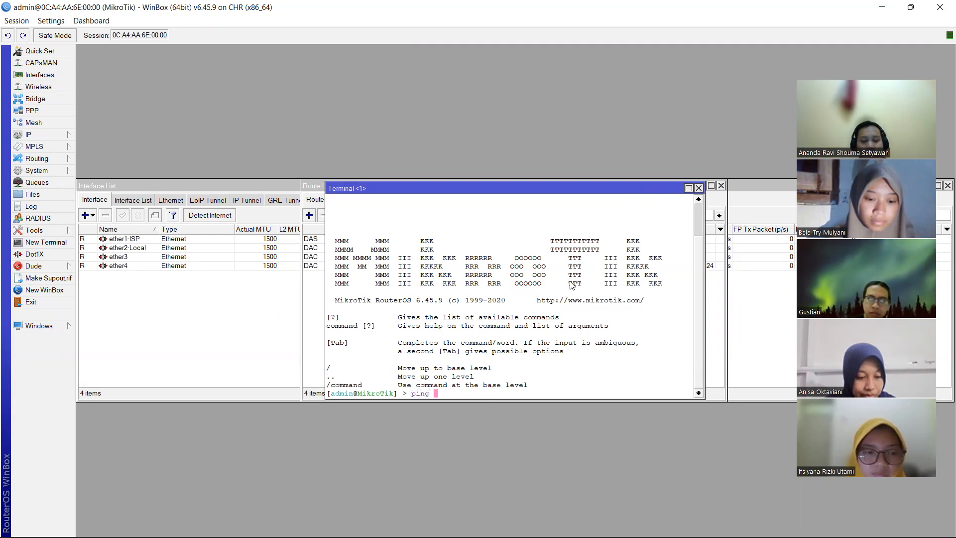
{"action": "type", "text": "g"}
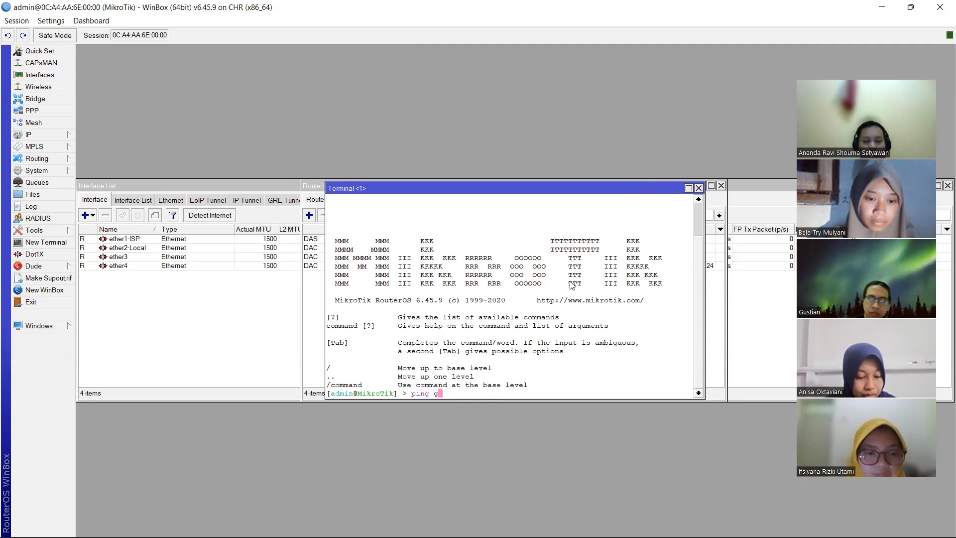
{"action": "type", "text": "oogle.com"}
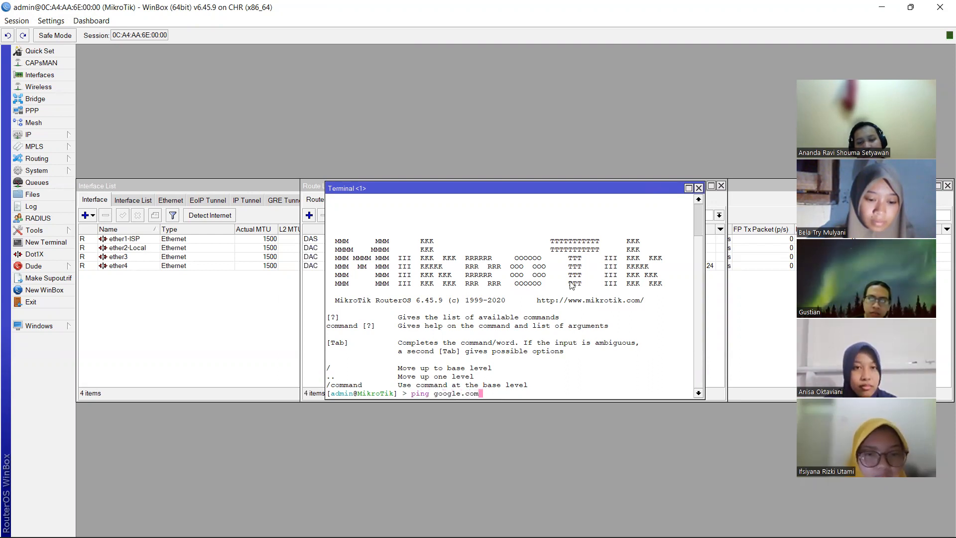
{"action": "key", "text": "Return"}
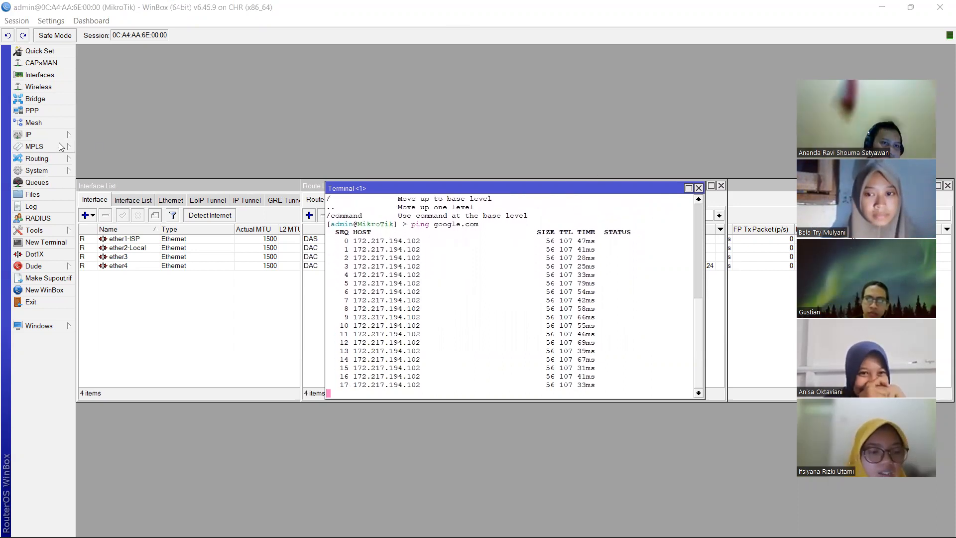
{"action": "left_click", "coordinate": [57, 176]}
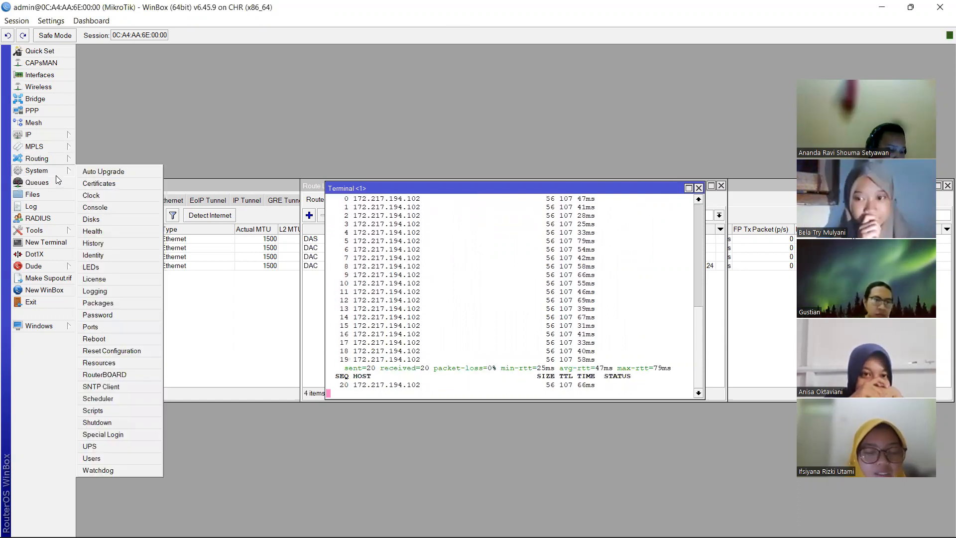
- Start a new rule in the IP Firewall's NAT list
{"action": "left_click", "coordinate": [54, 147]}
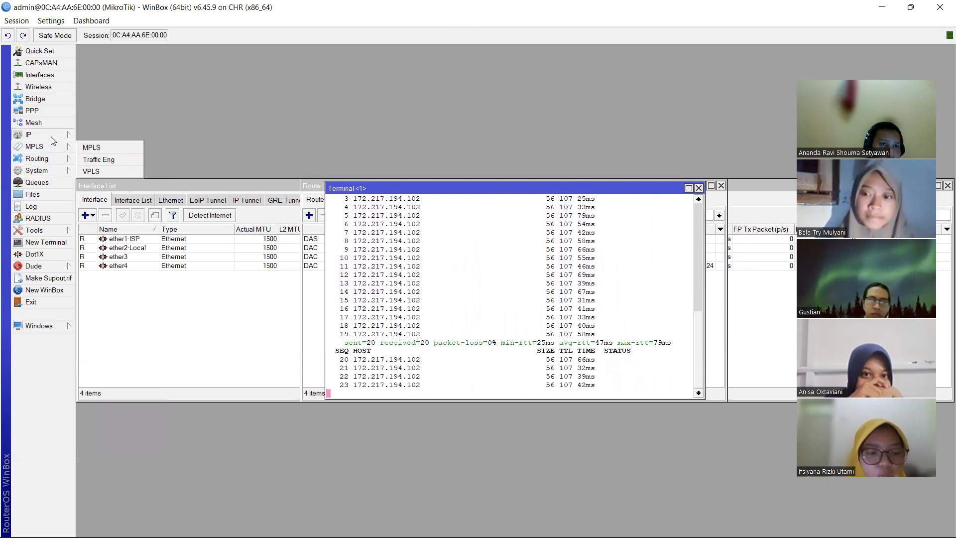
{"action": "left_click", "coordinate": [54, 136]}
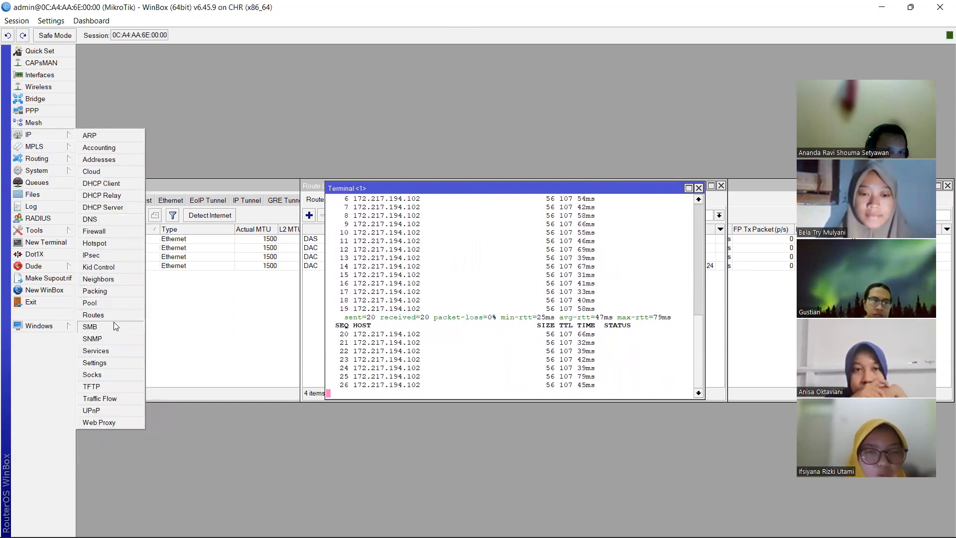
{"action": "left_click", "coordinate": [95, 232]}
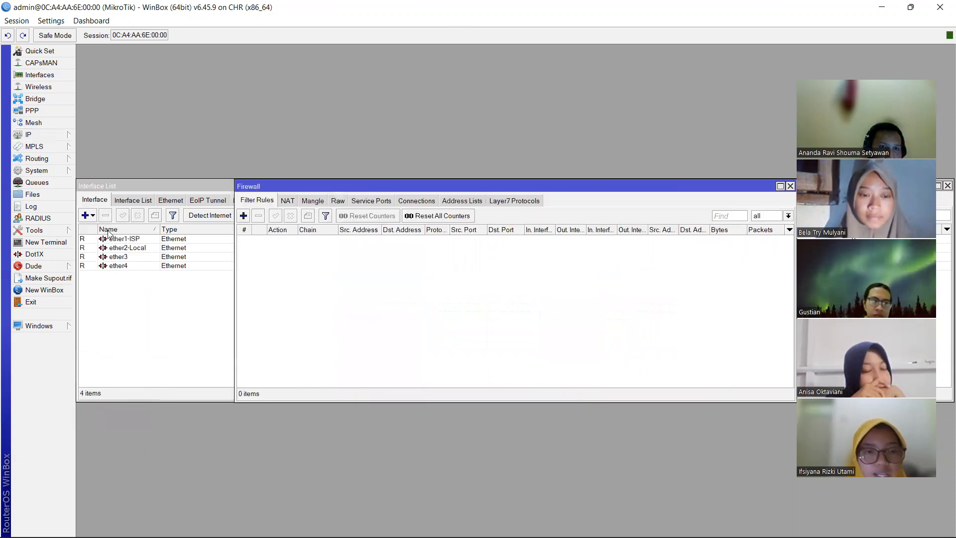
{"action": "left_click", "coordinate": [287, 200]}
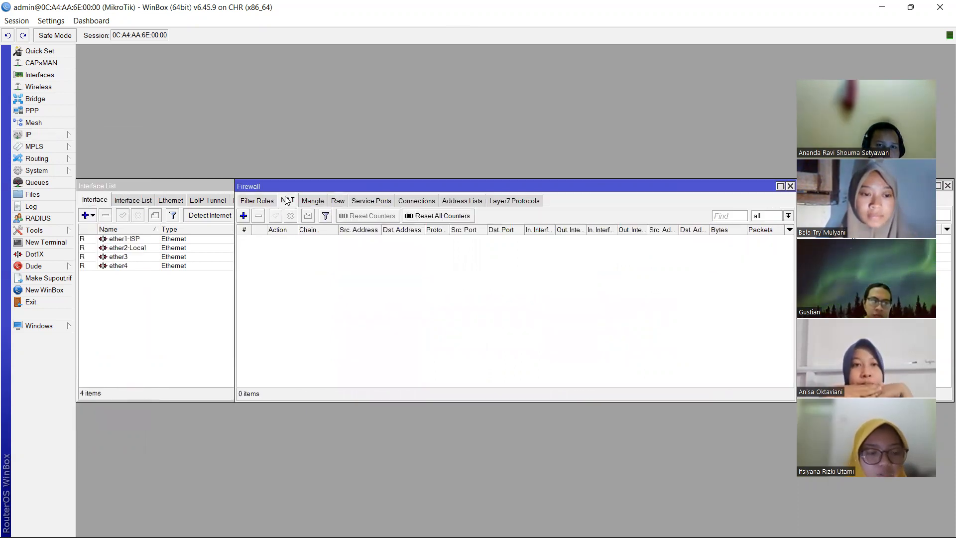
{"action": "left_click", "coordinate": [244, 216]}
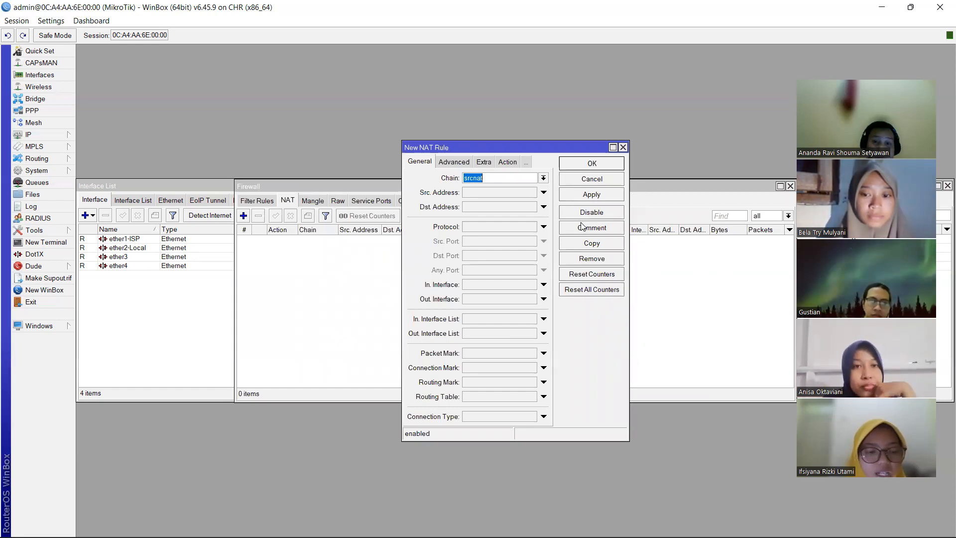
- Give the srcnat rule out-interface ether1-ISP and action masquerade, then save it
{"action": "left_click", "coordinate": [544, 299]}
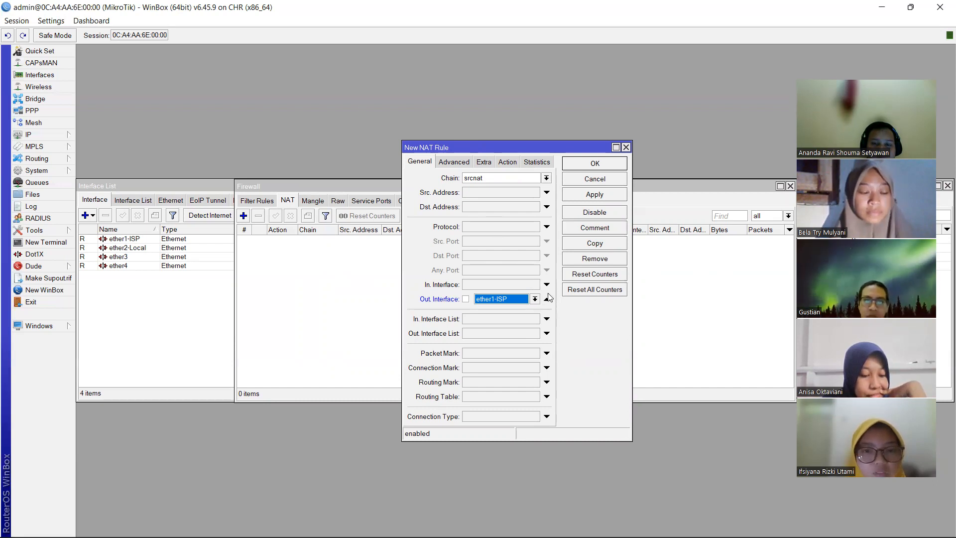
{"action": "left_click", "coordinate": [508, 161]}
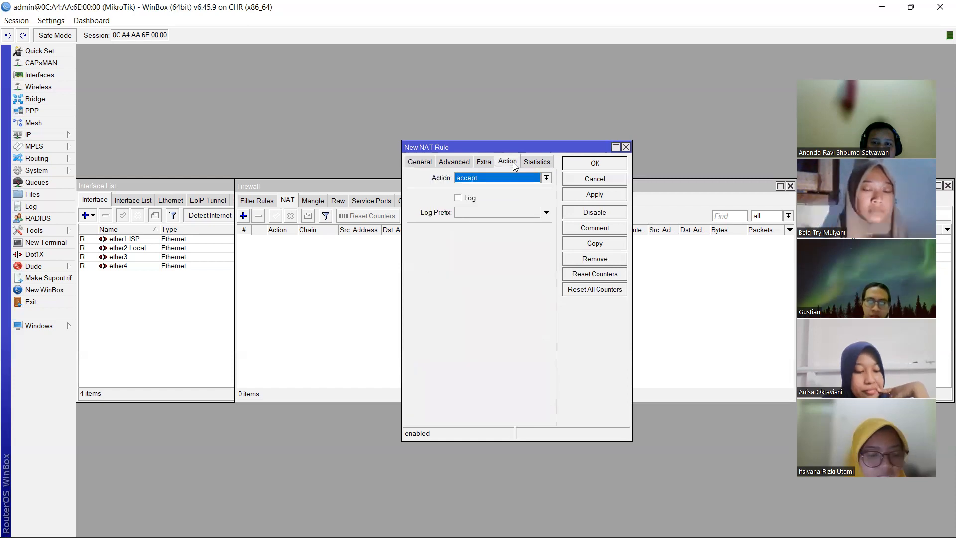
{"action": "left_click", "coordinate": [546, 179]}
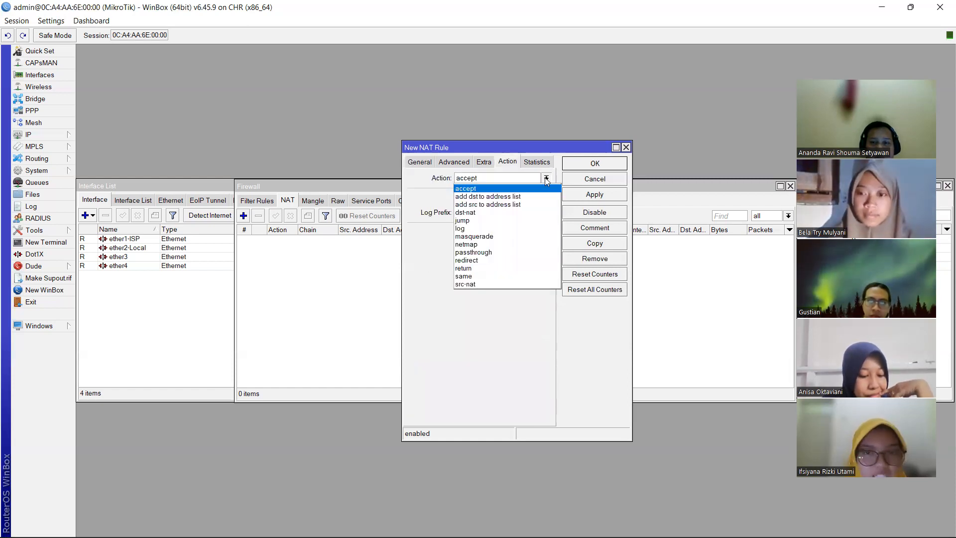
{"action": "left_click", "coordinate": [493, 236]}
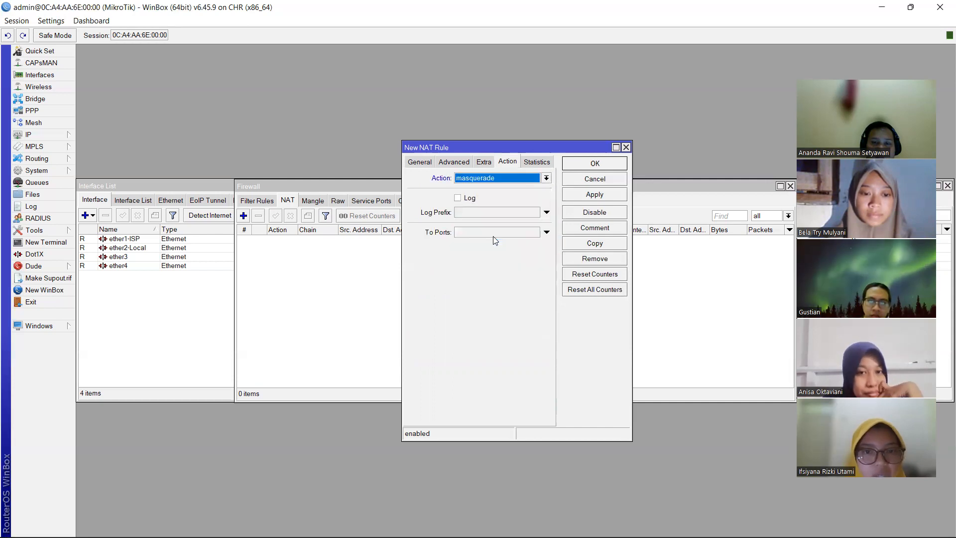
{"action": "left_click", "coordinate": [585, 164]}
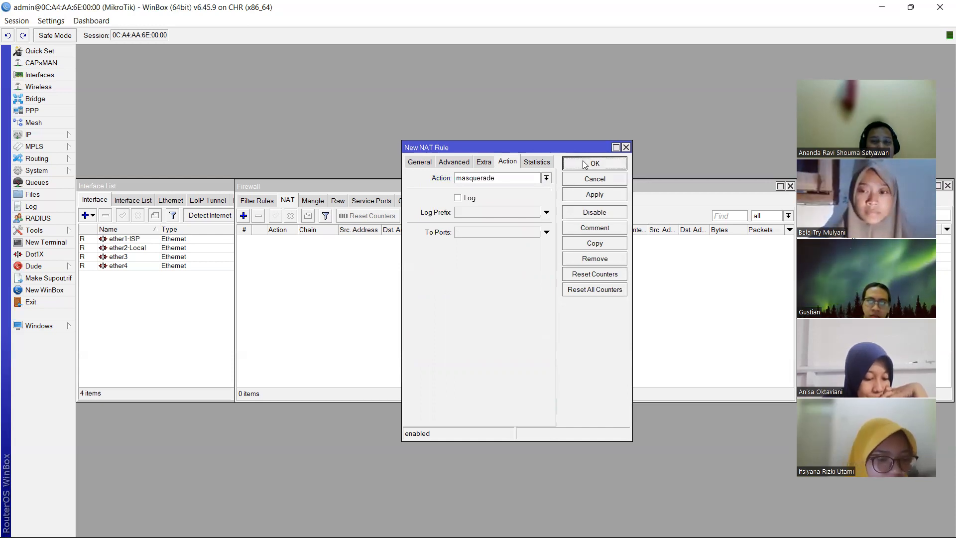
{"action": "left_click", "coordinate": [585, 165]}
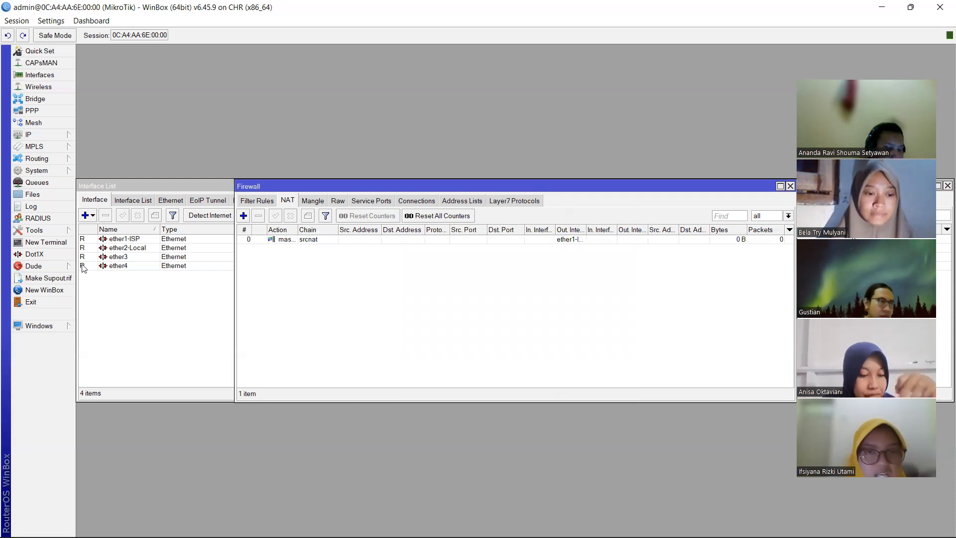
- Open a console on PC1 from the GNS3 topology
{"action": "mouse_move", "coordinate": [451, 537]}
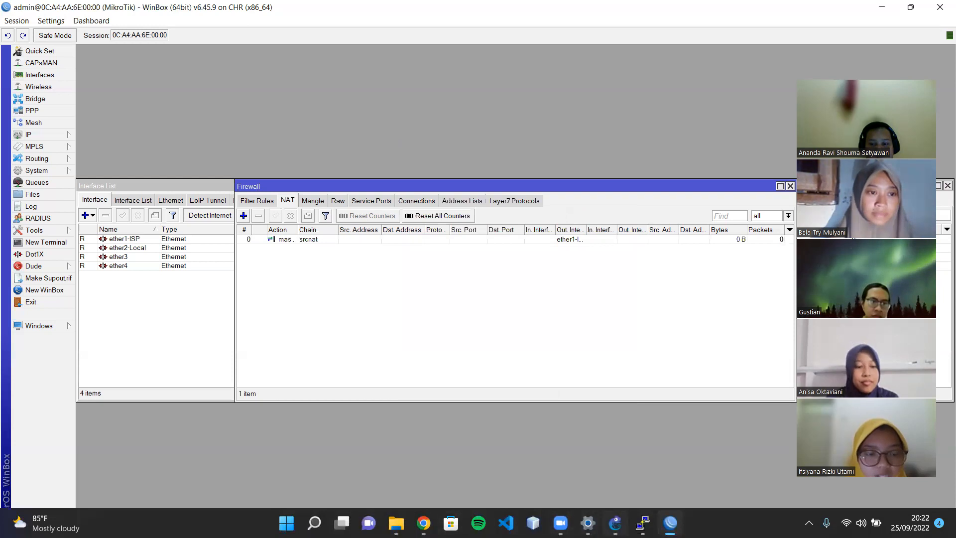
{"action": "left_click", "coordinate": [616, 522]}
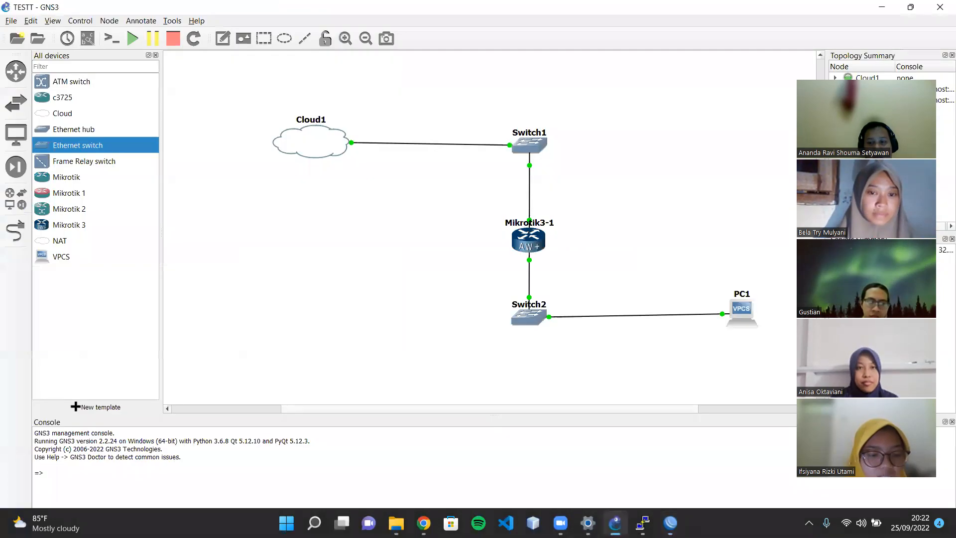
{"action": "right_click", "coordinate": [737, 314]}
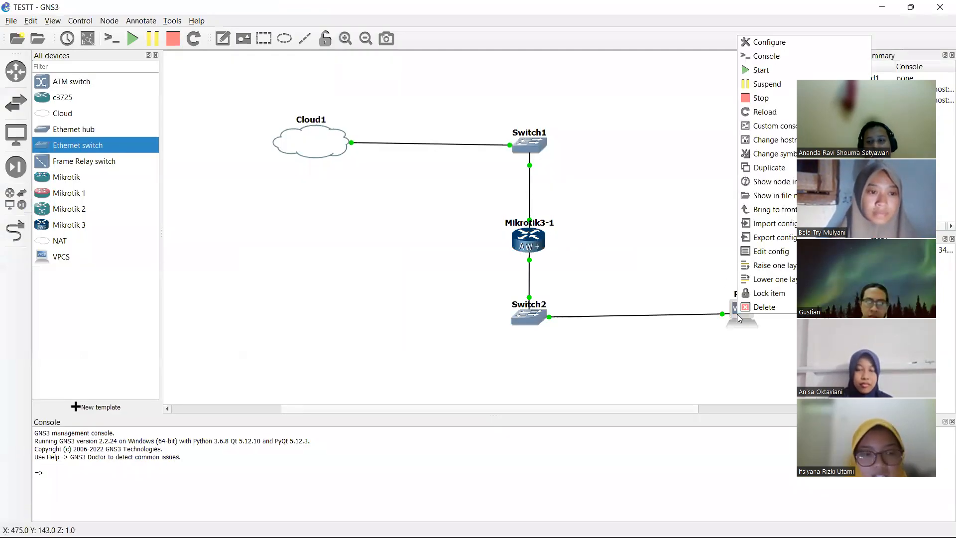
{"action": "left_click", "coordinate": [782, 61]}
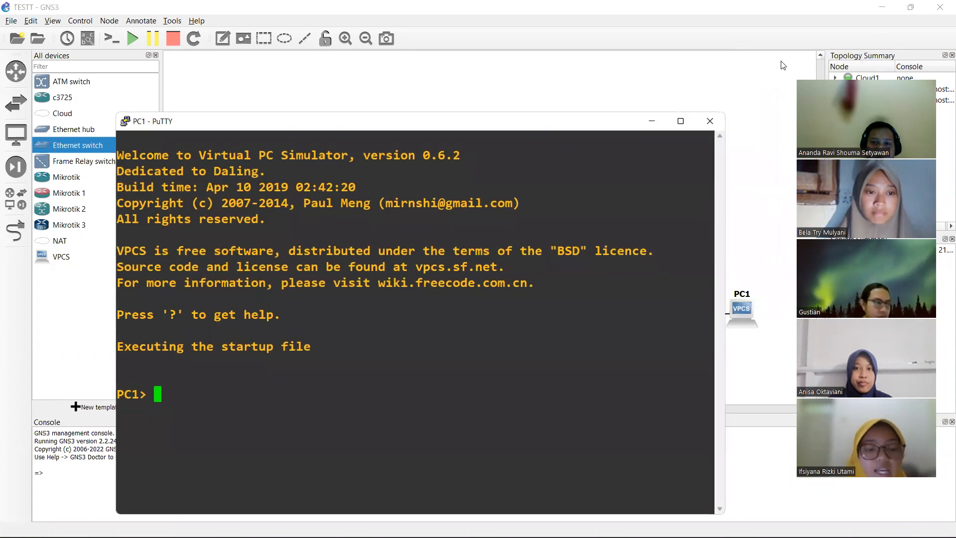
- Check PC1 with show ip, then assign 192.168.2.2/24 with gateway 192.168.2.1
{"action": "type", "text": "show ip"}
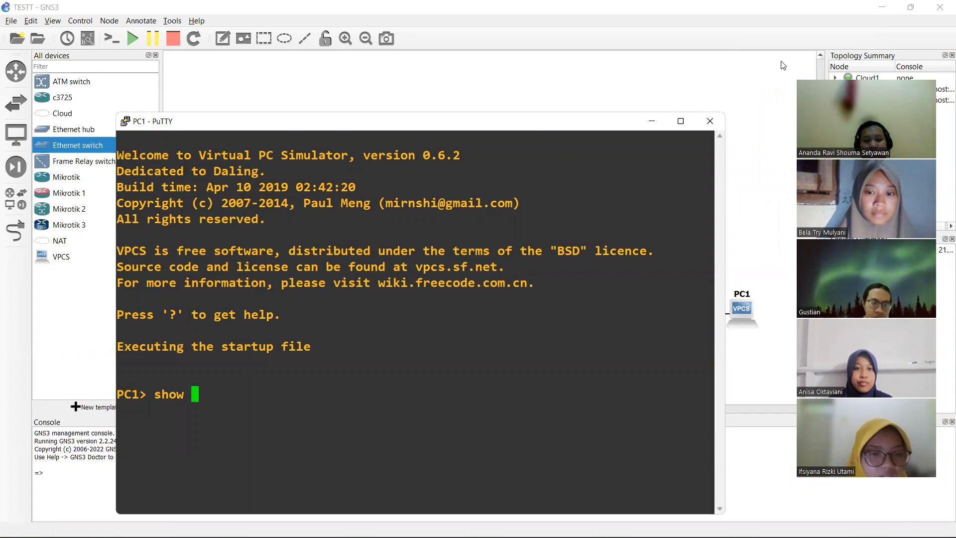
{"action": "key", "text": "Return"}
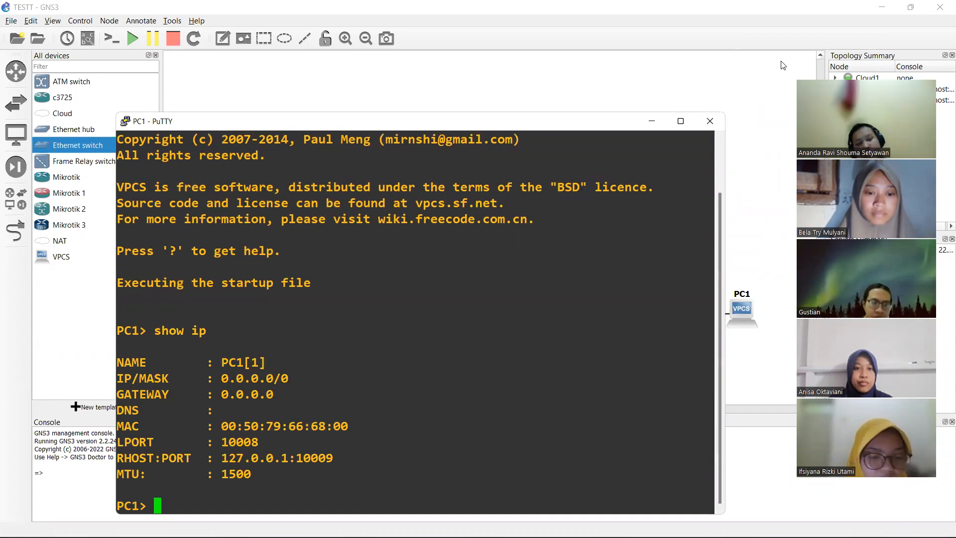
{"action": "type", "text": "ip"}
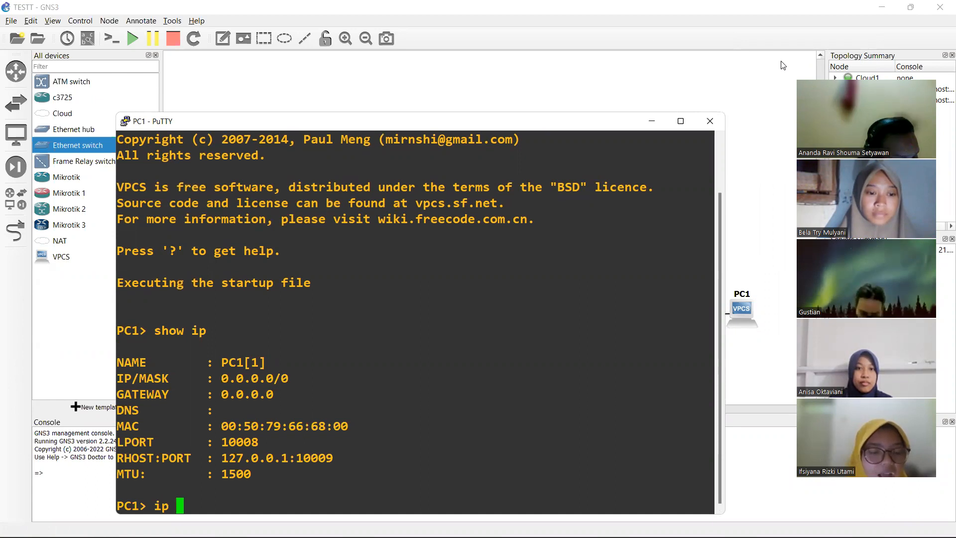
{"action": "type", "text": " 19"}
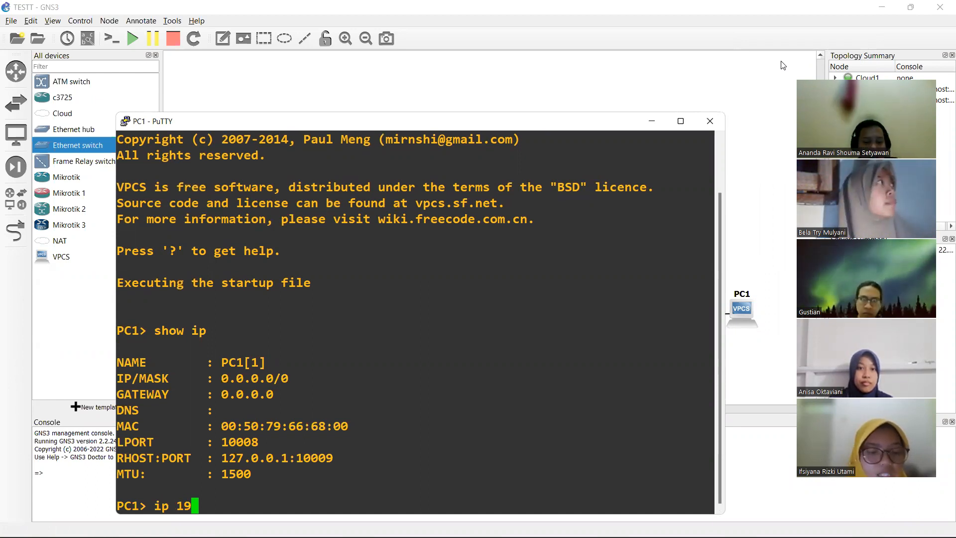
{"action": "type", "text": "2.168."}
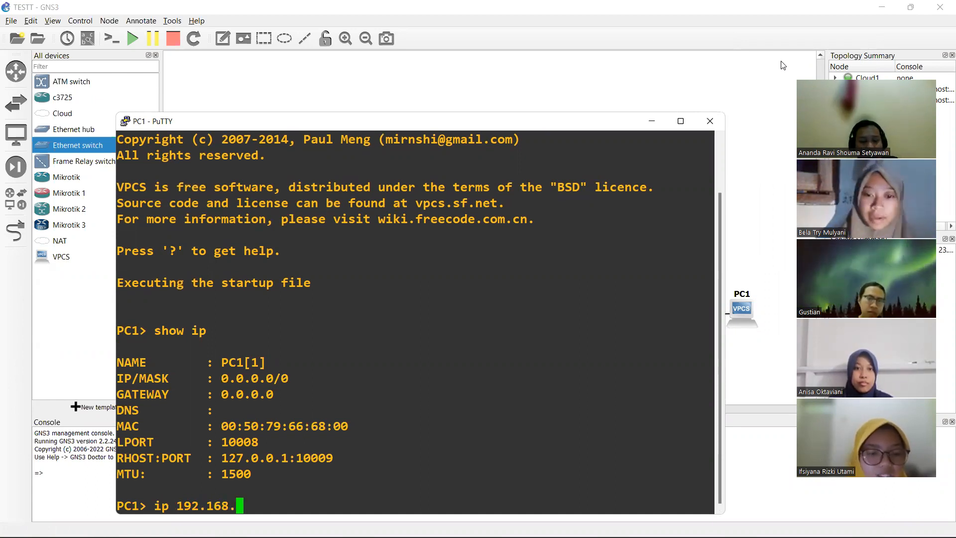
{"action": "type", "text": "2.2"}
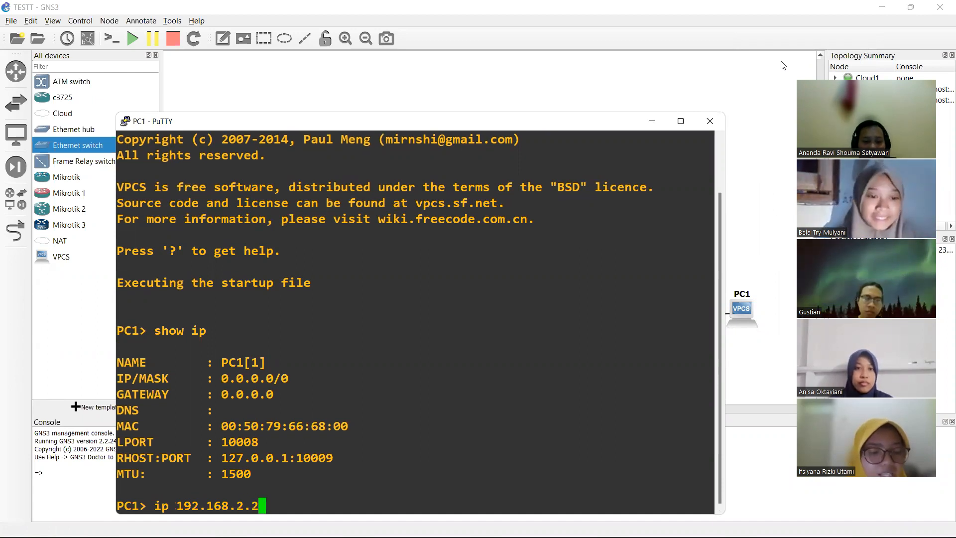
{"action": "type", "text": "/24"}
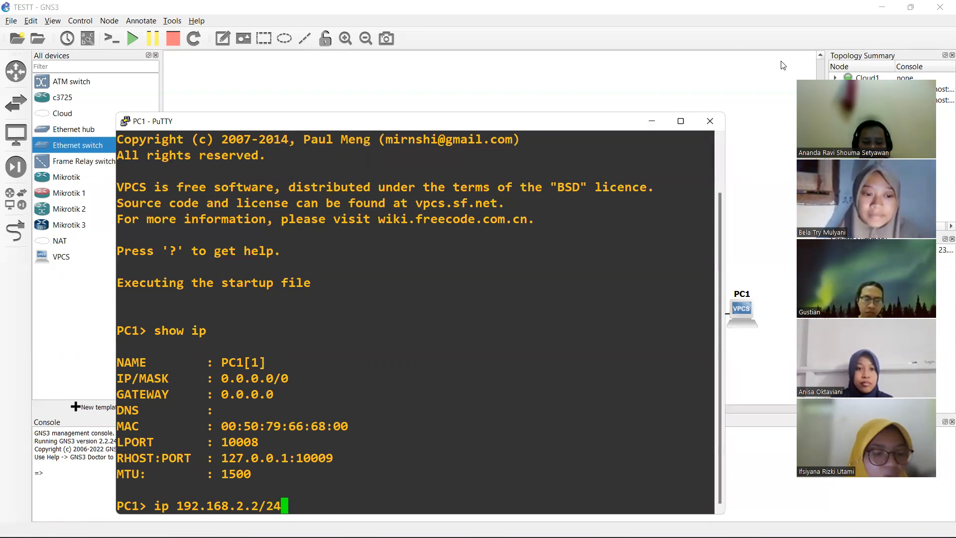
{"action": "type", "text": " 192"}
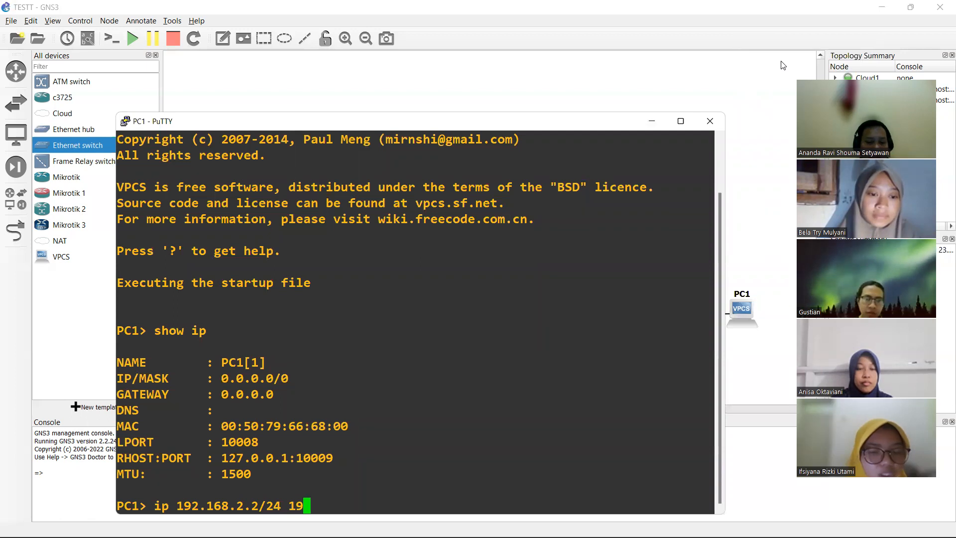
{"action": "type", "text": ".168"}
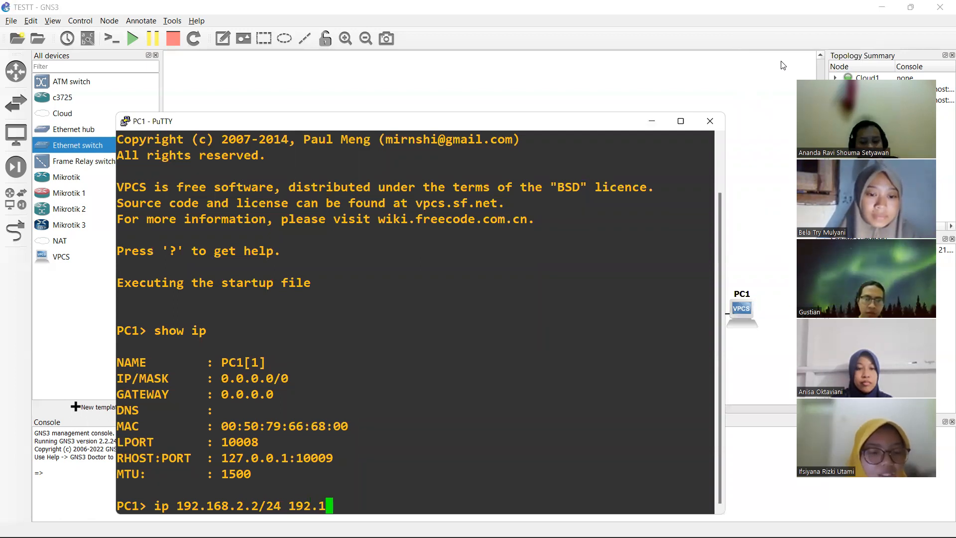
{"action": "type", "text": ".2.1"}
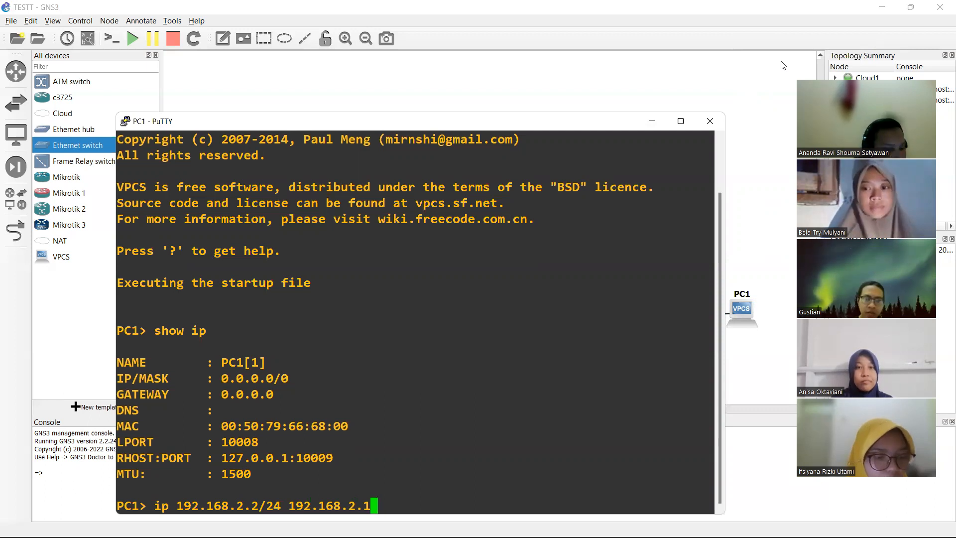
{"action": "key", "text": "Return"}
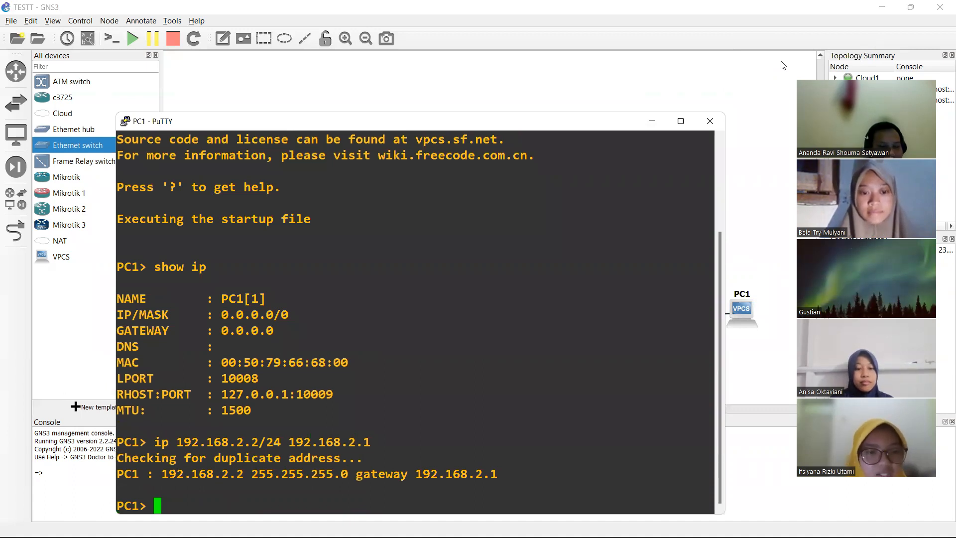
- On PC1, verify the new address with sh ip and ping 8.8.8.8
{"action": "type", "text": "sh ip"}
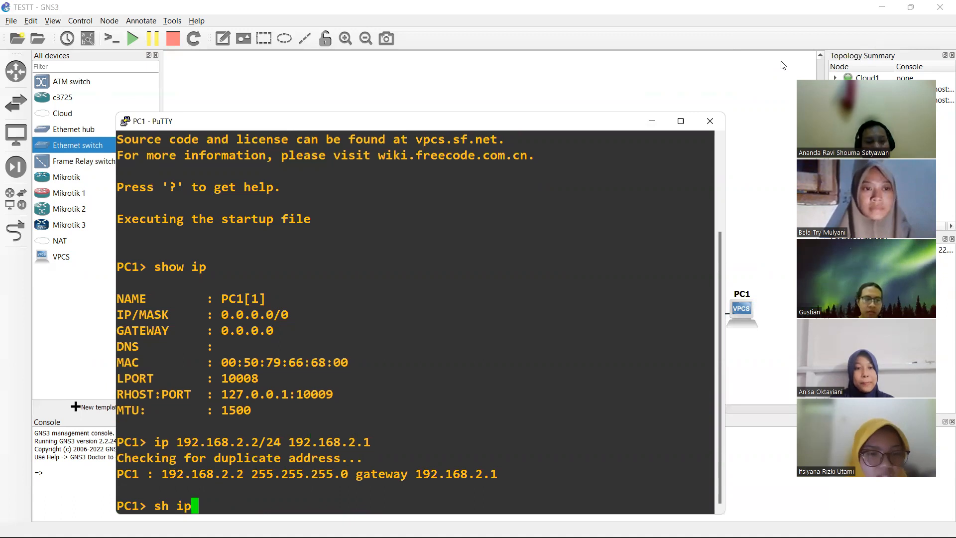
{"action": "key", "text": "Return"}
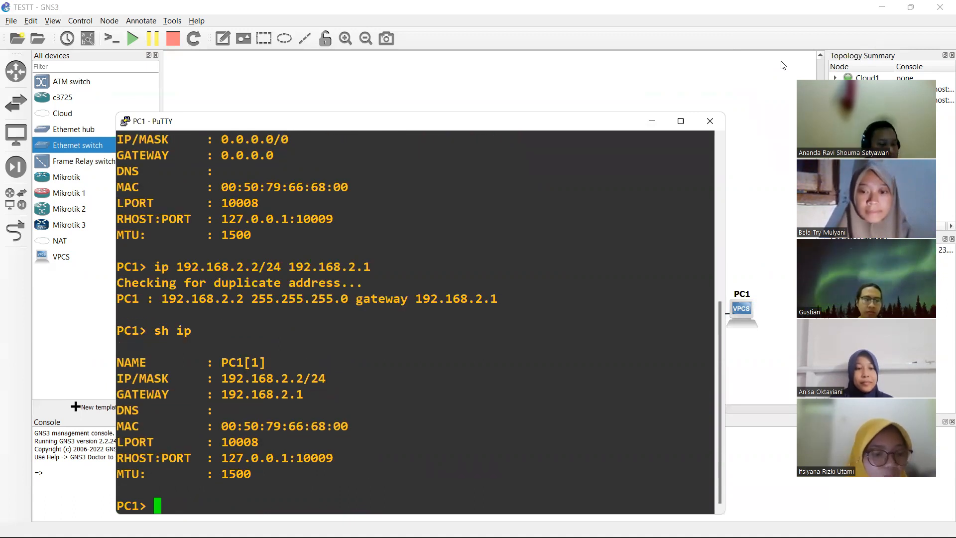
{"action": "type", "text": "ping 8"}
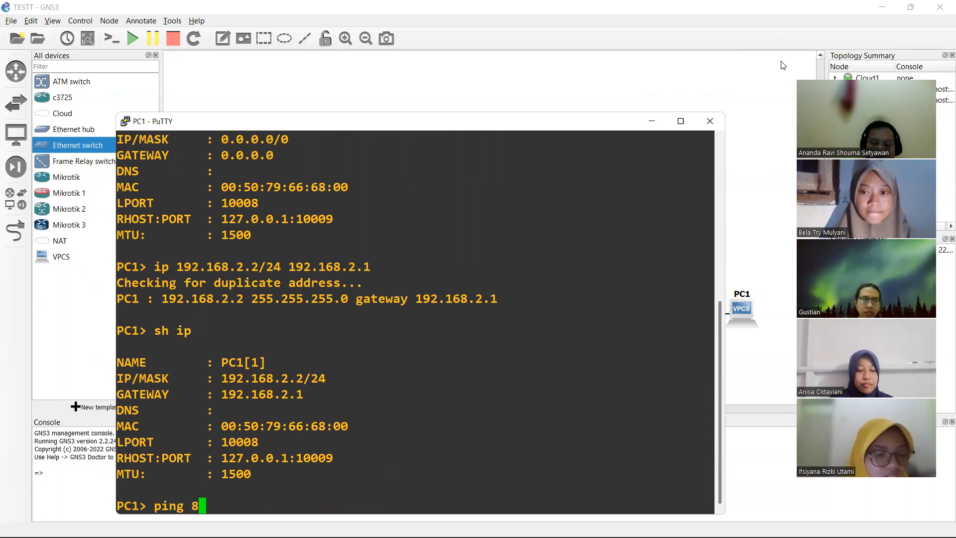
{"action": "type", "text": ".8.8.8"}
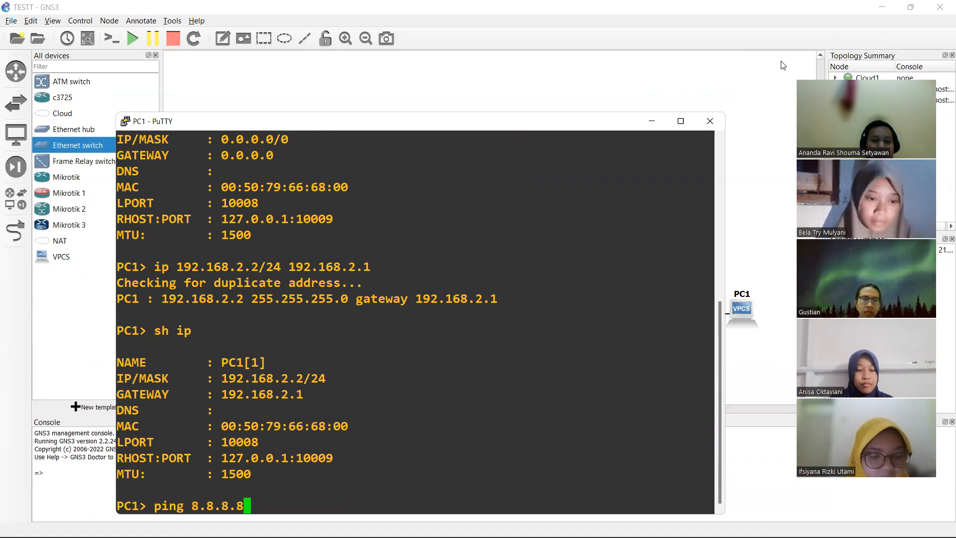
{"action": "key", "text": "Return"}
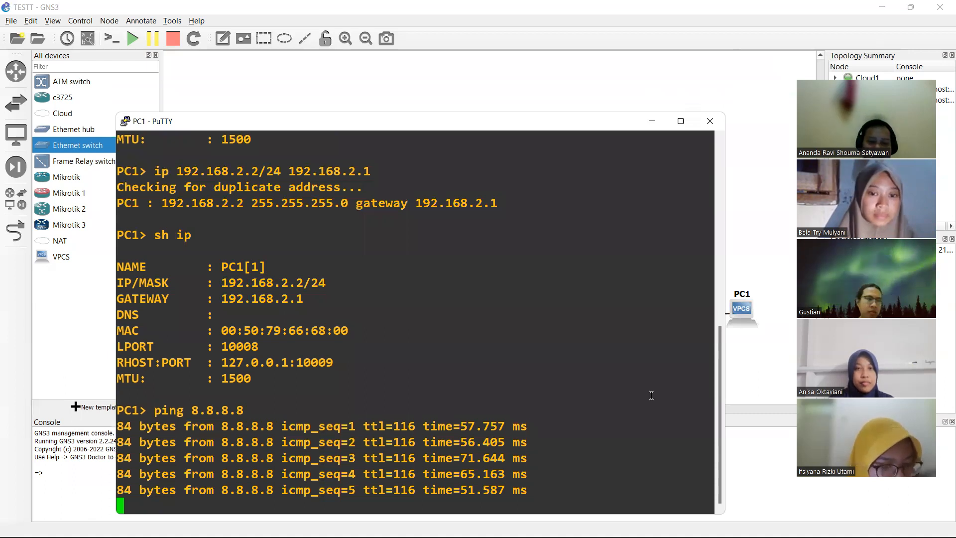
- Return to the router's WinBox session via the taskbar
{"action": "mouse_move", "coordinate": [561, 523]}
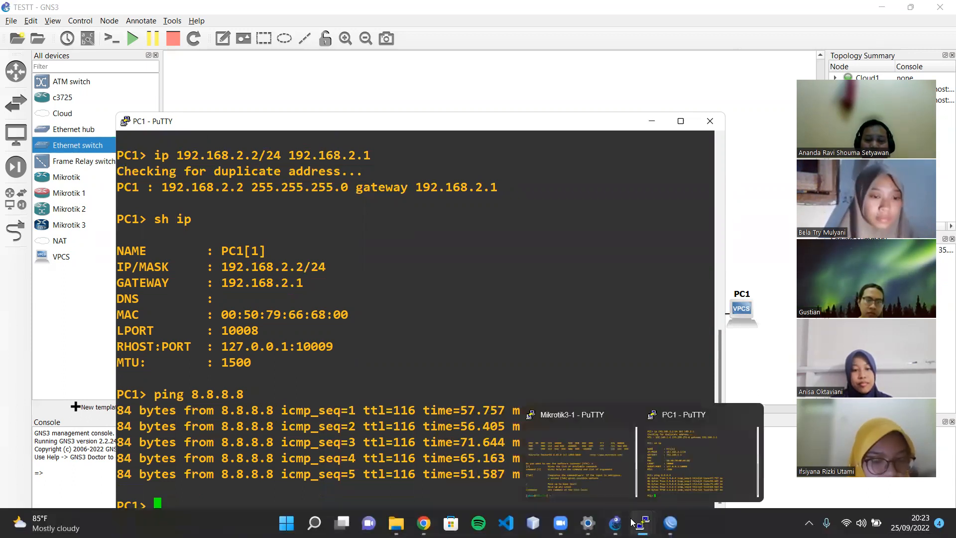
{"action": "mouse_move", "coordinate": [616, 523]}
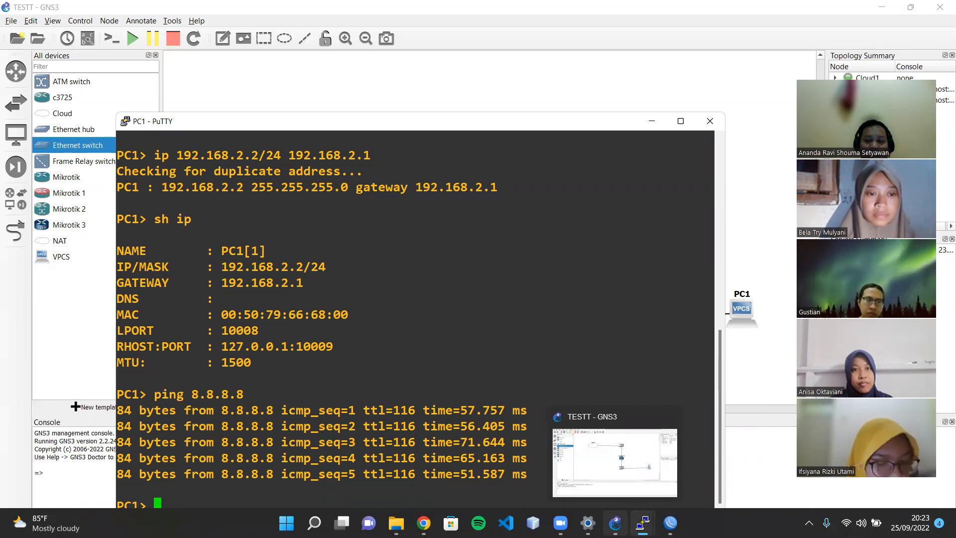
{"action": "left_click", "coordinate": [615, 523]}
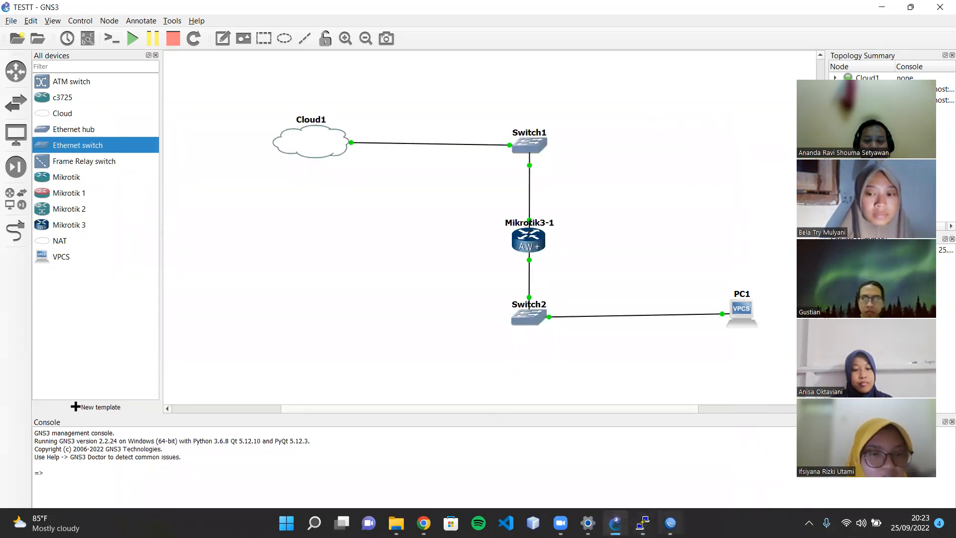
{"action": "left_click", "coordinate": [671, 523]}
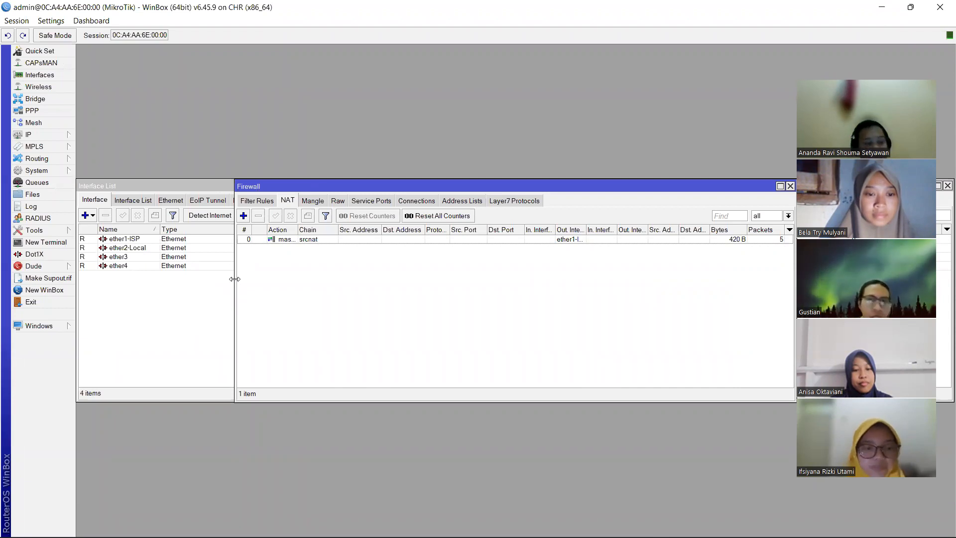
- Change the router's system identity from MikroTik to RB-GIK
{"action": "left_click", "coordinate": [47, 171]}
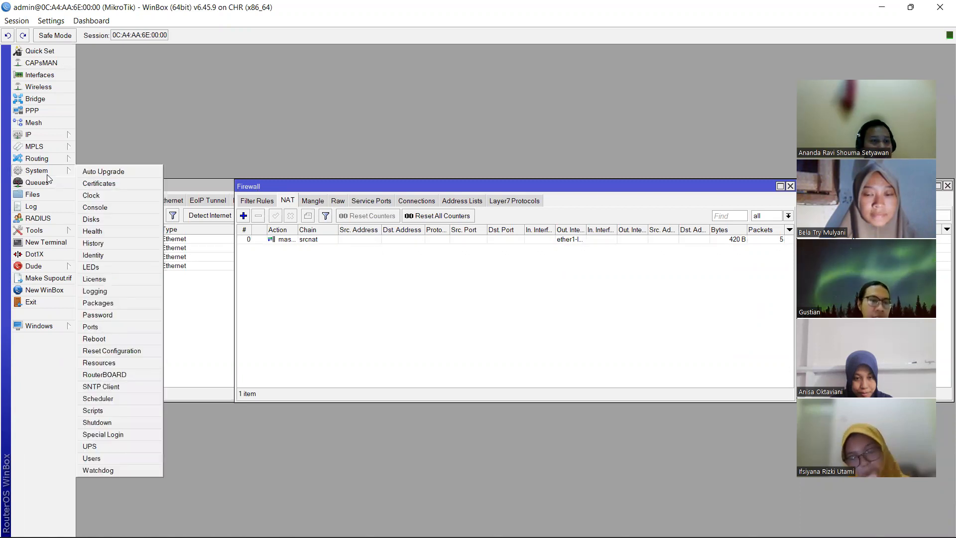
{"action": "left_click", "coordinate": [106, 258]}
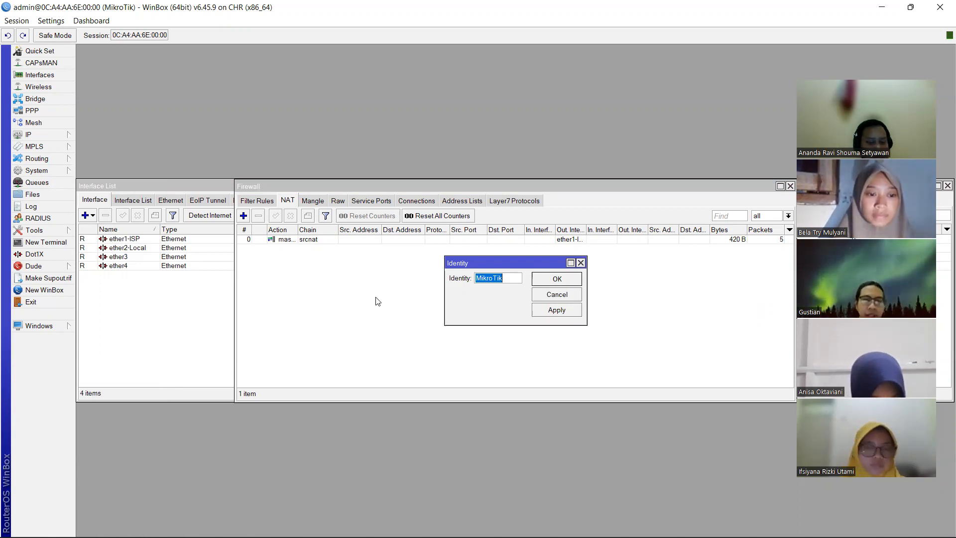
{"action": "type", "text": "R"}
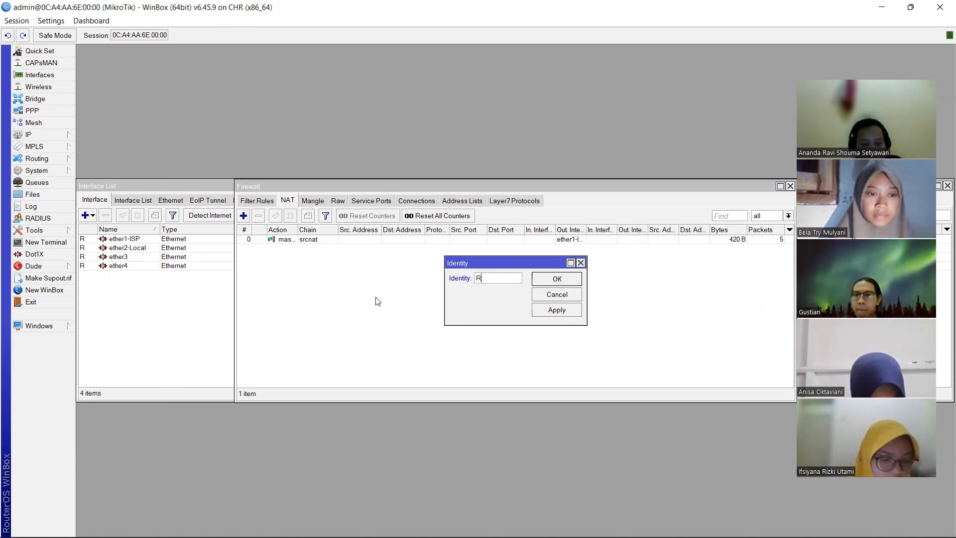
{"action": "type", "text": "B-GIK"}
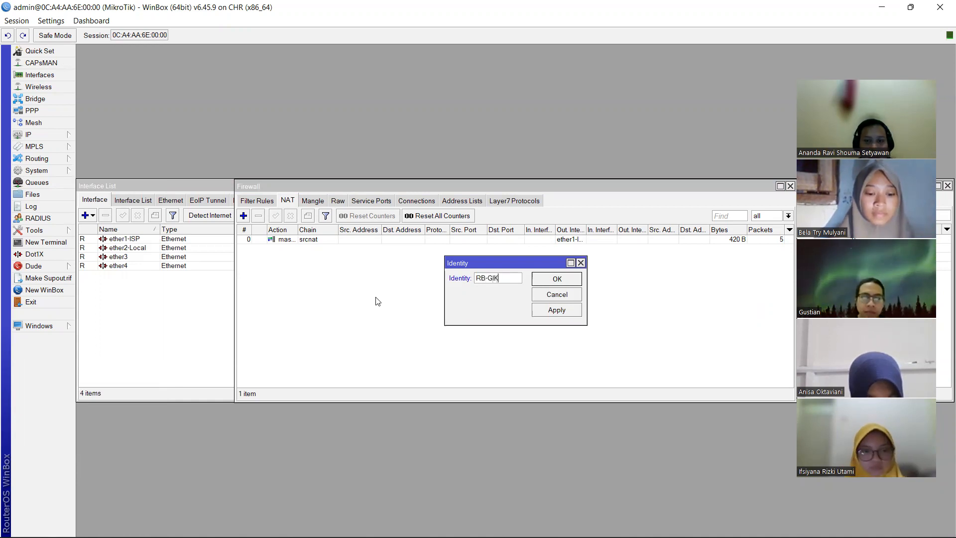
{"action": "left_click", "coordinate": [552, 278]}
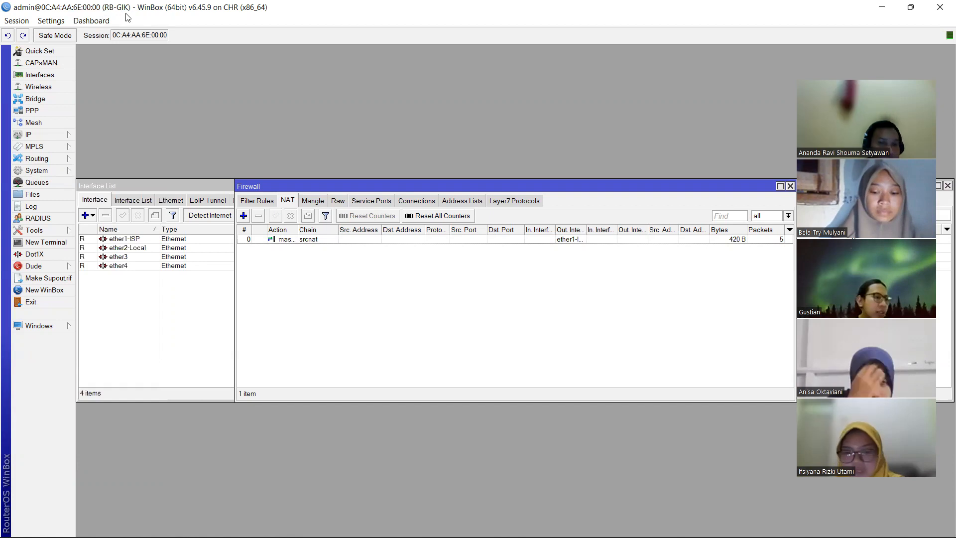
- Create user1 in the full group with a password, then delete user1 again
{"action": "left_click", "coordinate": [53, 174]}
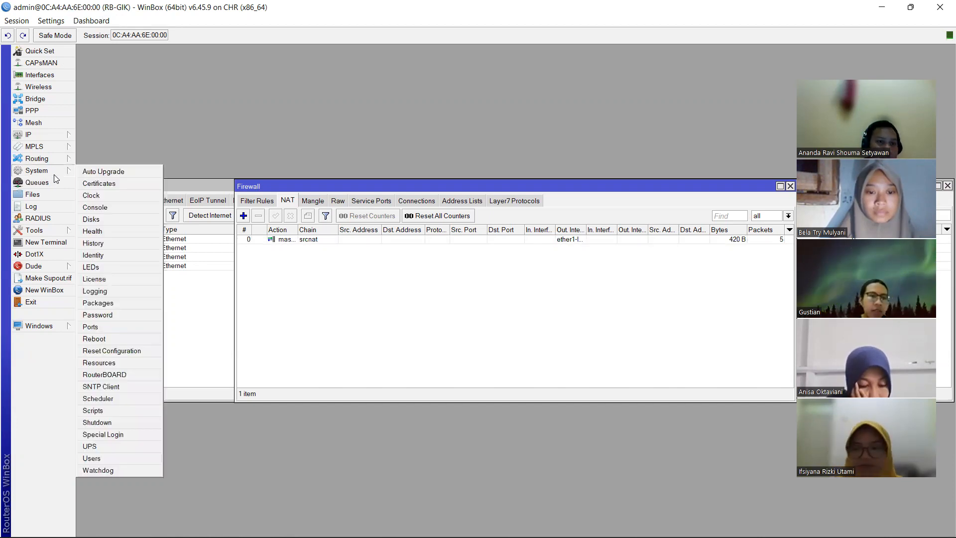
{"action": "left_click", "coordinate": [111, 457]}
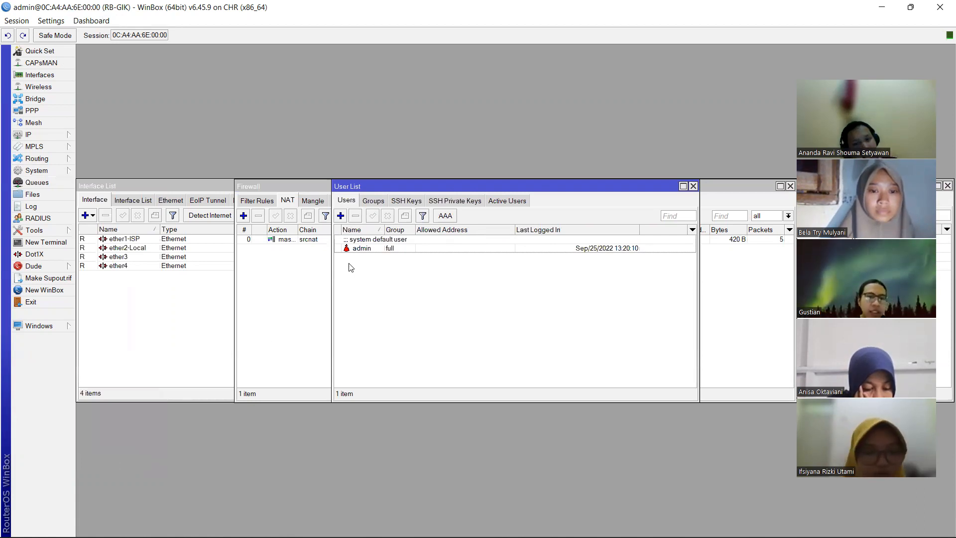
{"action": "left_click", "coordinate": [342, 217]}
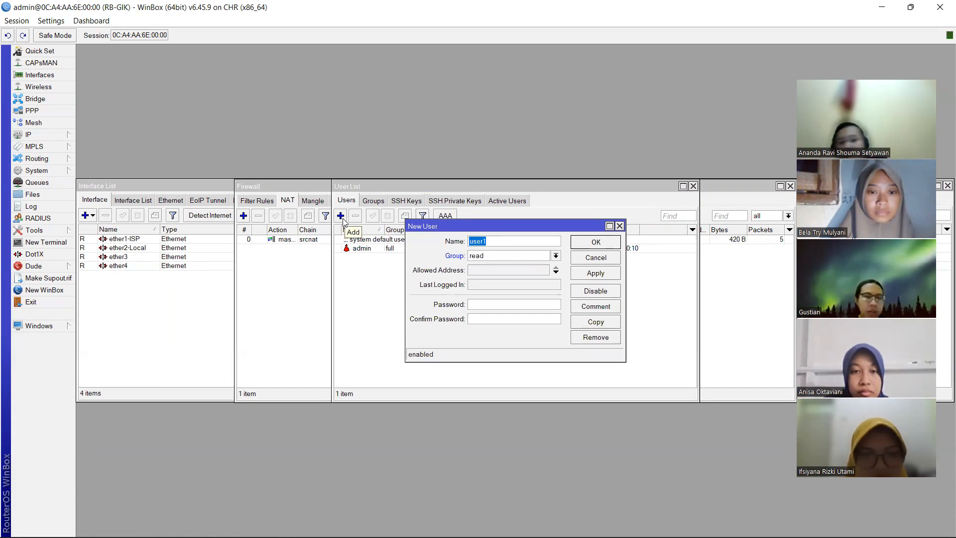
{"action": "left_click", "coordinate": [556, 257]}
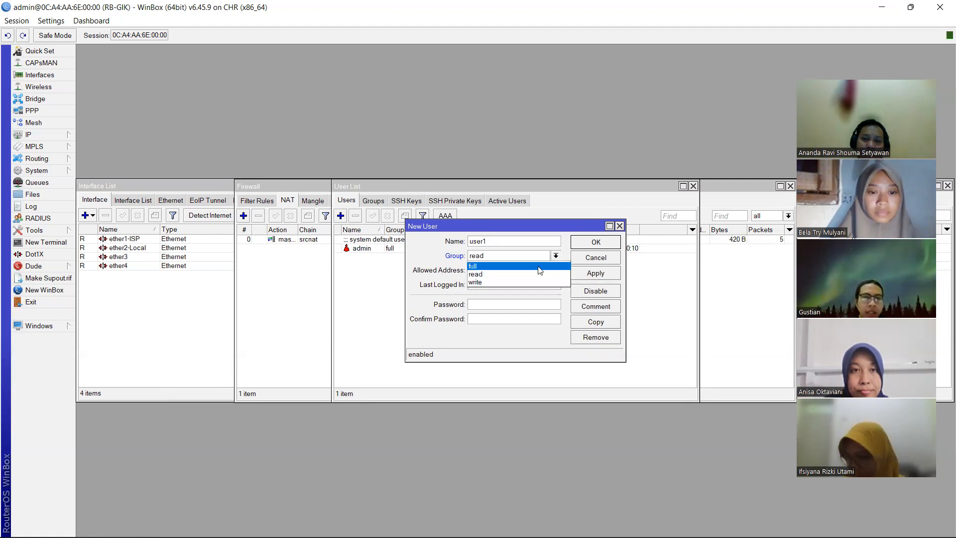
{"action": "left_click", "coordinate": [539, 268]}
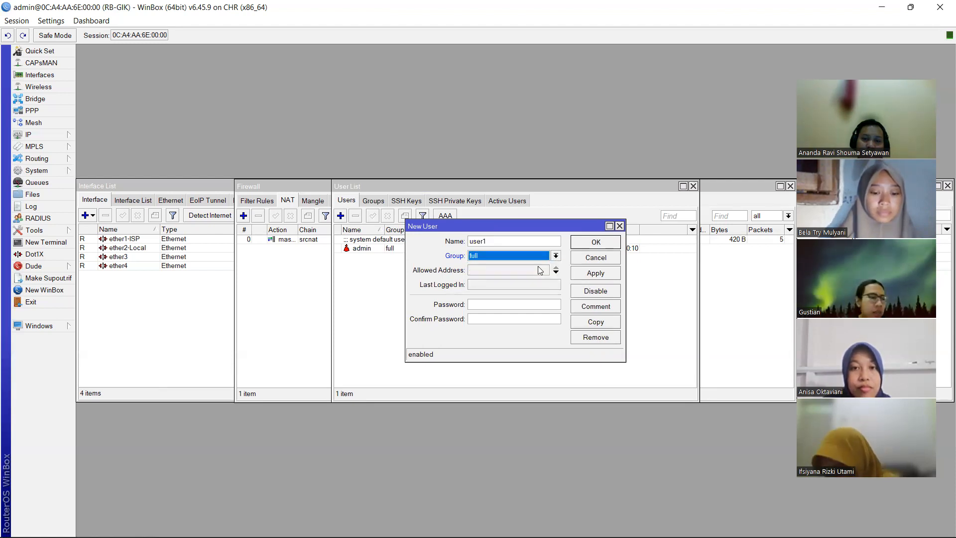
{"action": "left_click", "coordinate": [509, 306]}
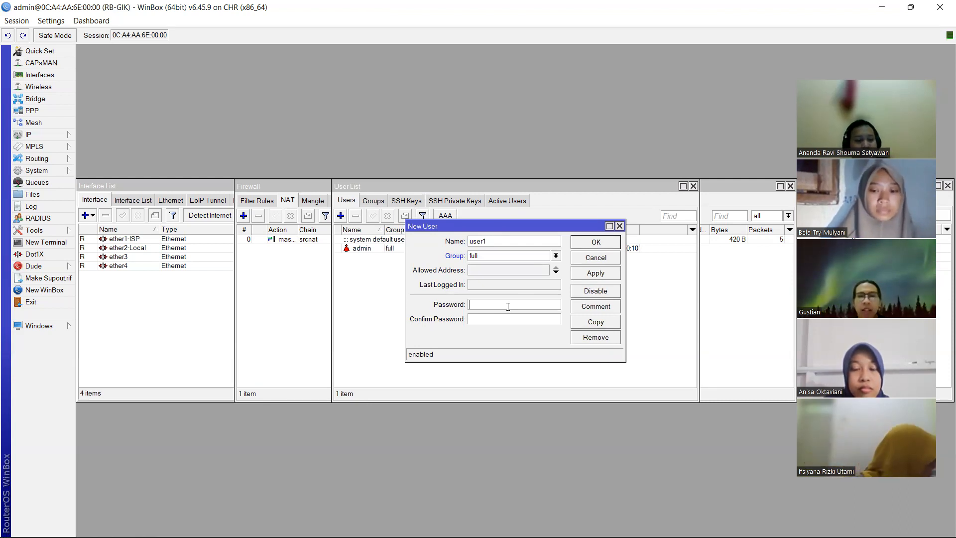
{"action": "type", "text": "123456"}
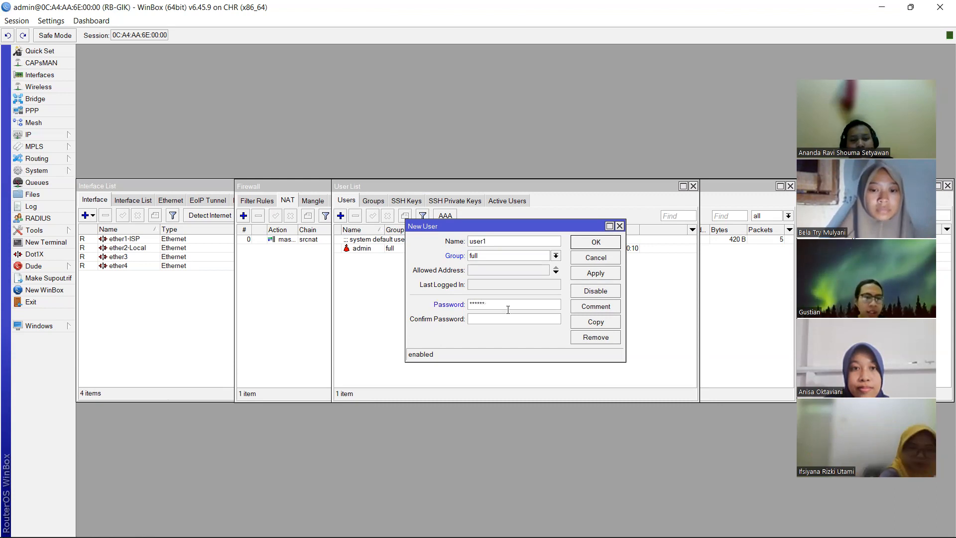
{"action": "left_click", "coordinate": [508, 319]}
{"action": "type", "text": "123456"}
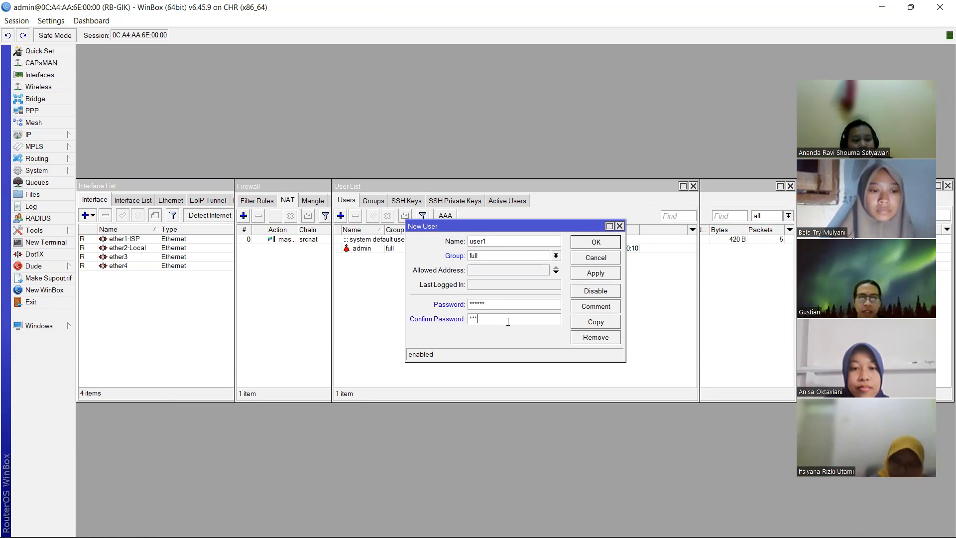
{"action": "left_click", "coordinate": [595, 243]}
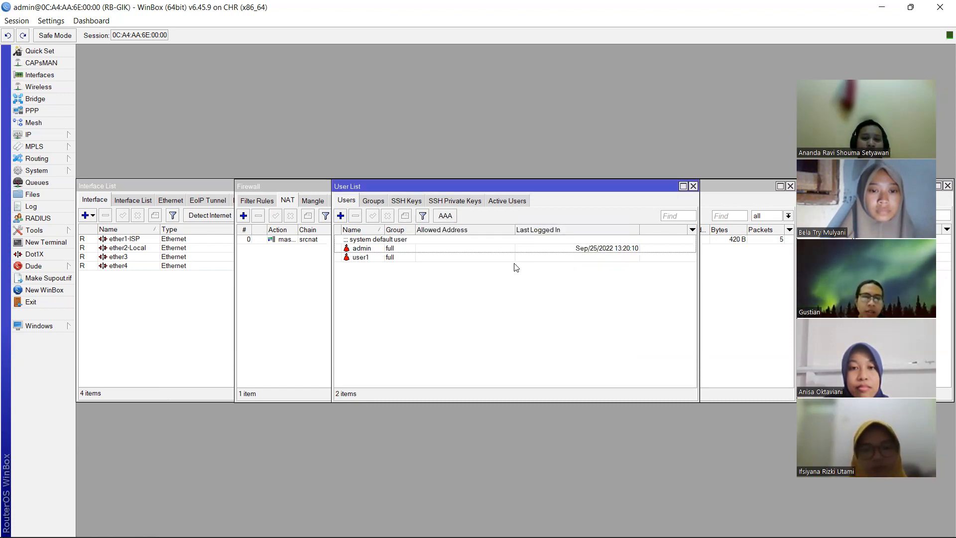
{"action": "left_click", "coordinate": [371, 258]}
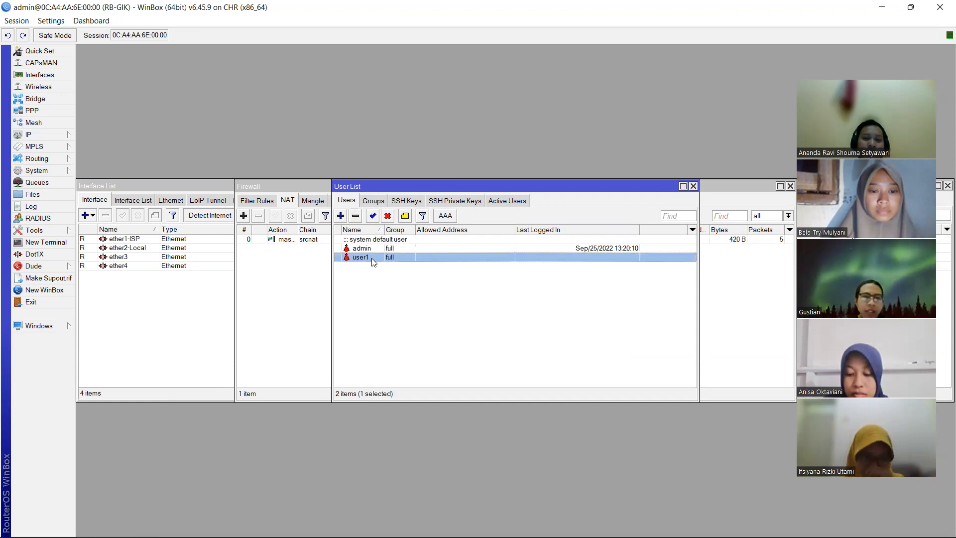
{"action": "left_click", "coordinate": [356, 217]}
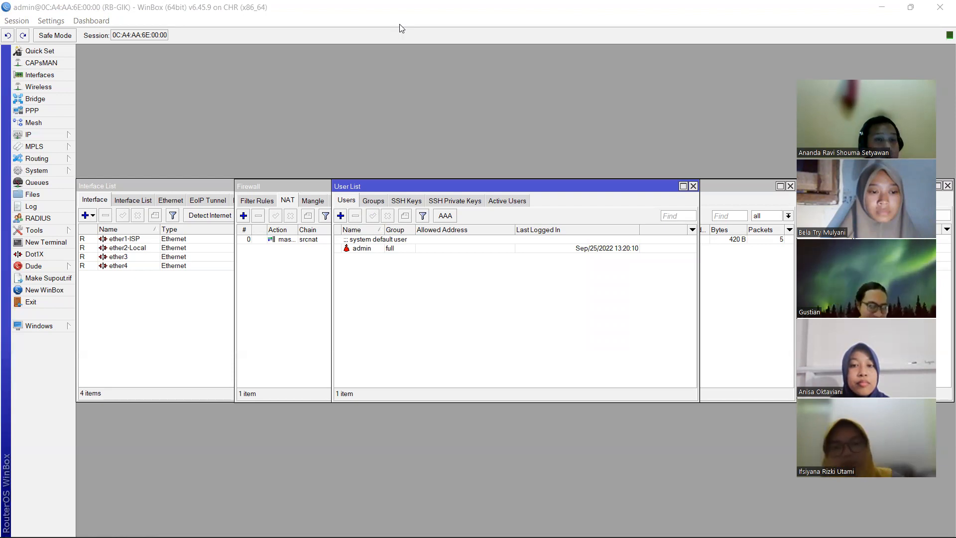
- Set the SNTP client's primary server to 203.160.128.59 and secondary to 119.2.43.91
{"action": "left_click", "coordinate": [59, 172]}
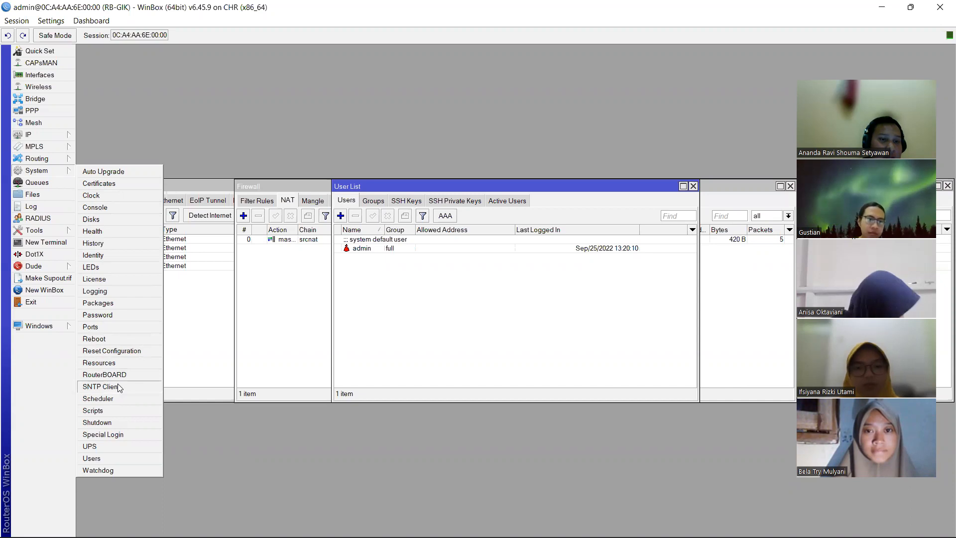
{"action": "left_click", "coordinate": [101, 386]}
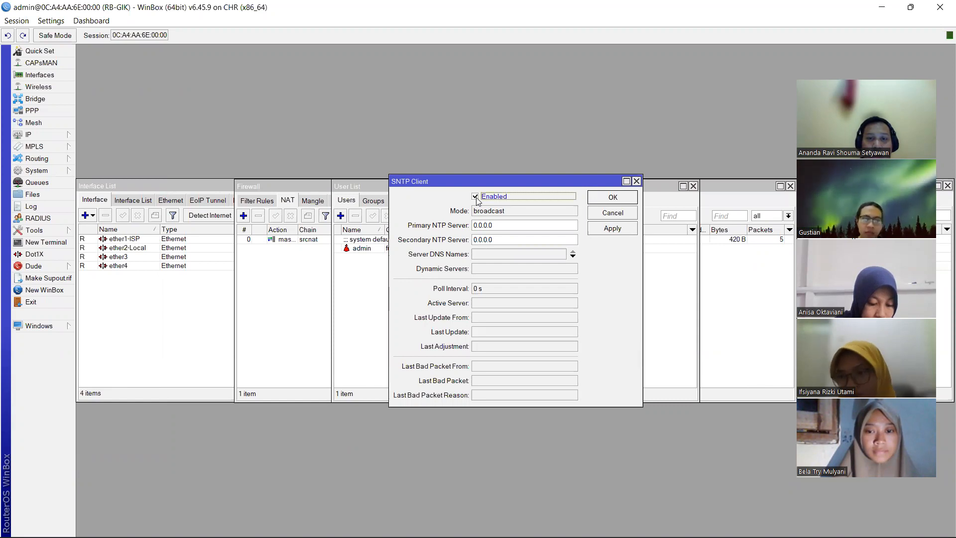
{"action": "left_click", "coordinate": [517, 226]}
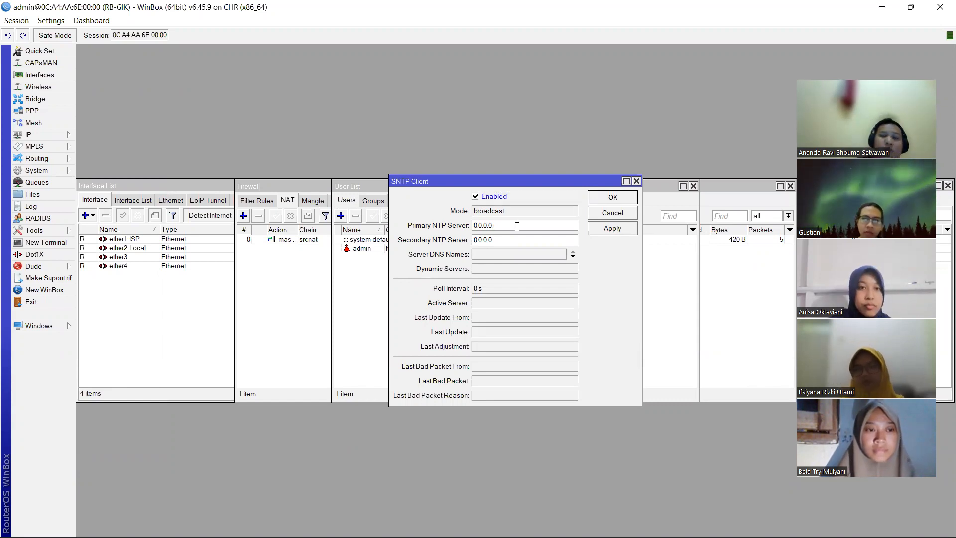
{"action": "key", "text": "BackSpace"}
{"action": "key", "text": "BackSpace"}
{"action": "key", "text": "BackSpace"}
{"action": "key", "text": "BackSpace"}
{"action": "key", "text": "BackSpace"}
{"action": "key", "text": "BackSpace"}
{"action": "key", "text": "BackSpace"}
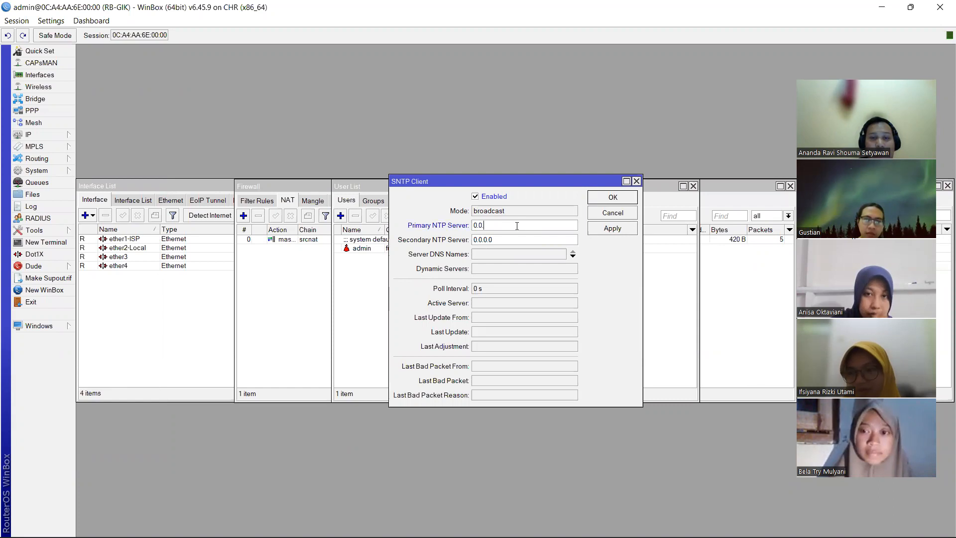
{"action": "type", "text": "203.160"}
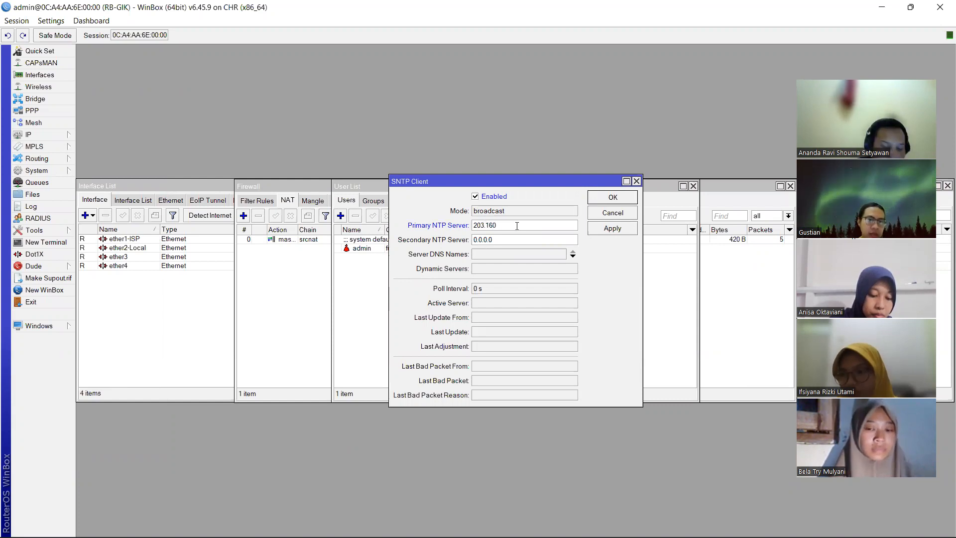
{"action": "type", "text": ".12"}
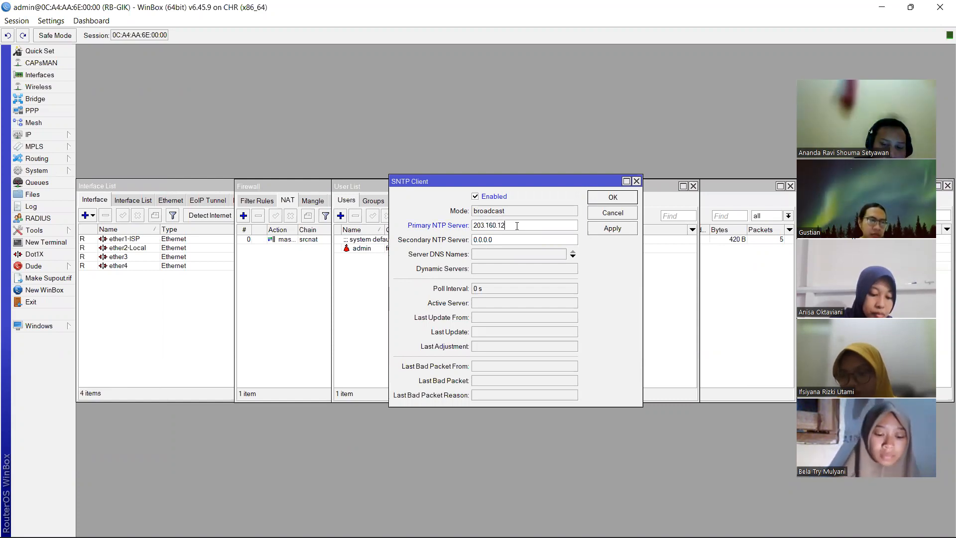
{"action": "type", "text": "8.59"}
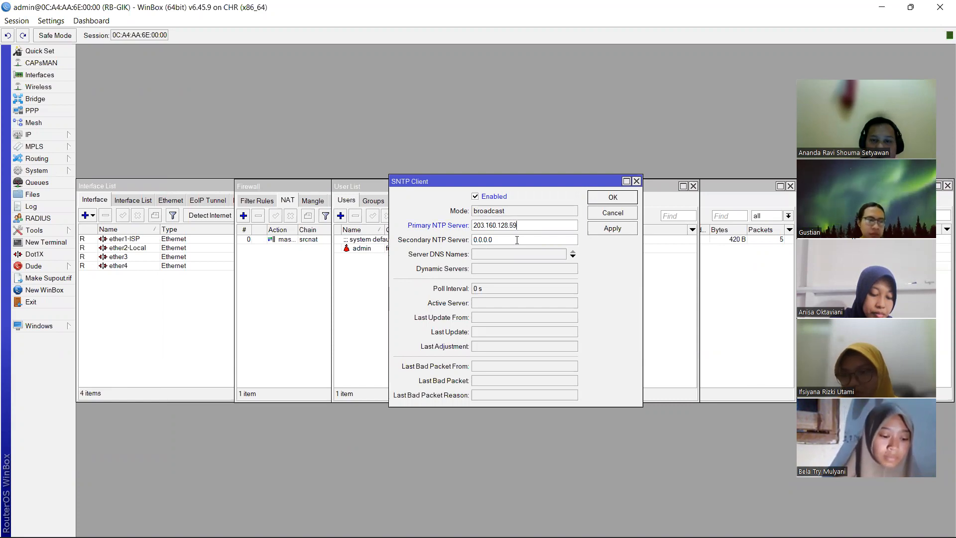
{"action": "key", "text": "BackSpace"}
{"action": "key", "text": "BackSpace"}
{"action": "key", "text": "BackSpace"}
{"action": "key", "text": "BackSpace"}
{"action": "key", "text": "BackSpace"}
{"action": "key", "text": "BackSpace"}
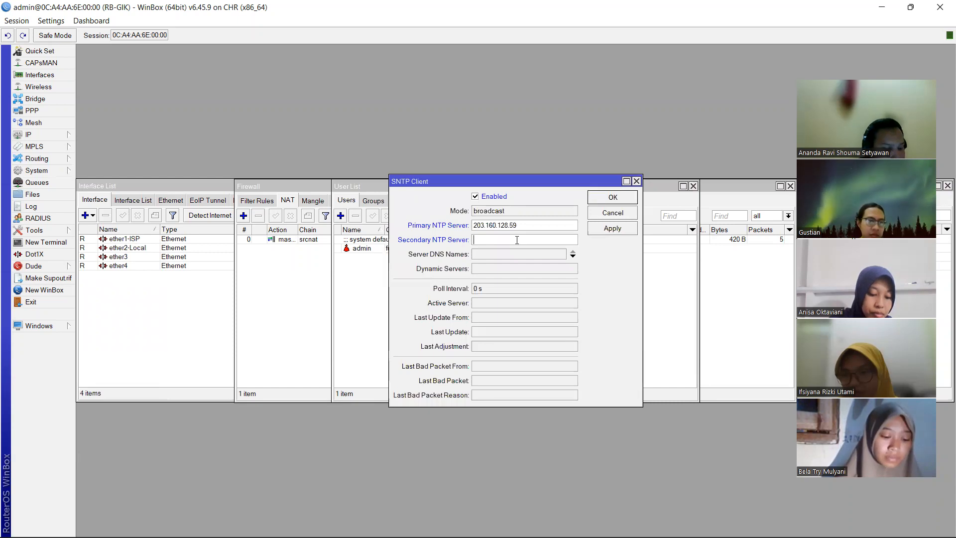
{"action": "type", "text": "119.2"}
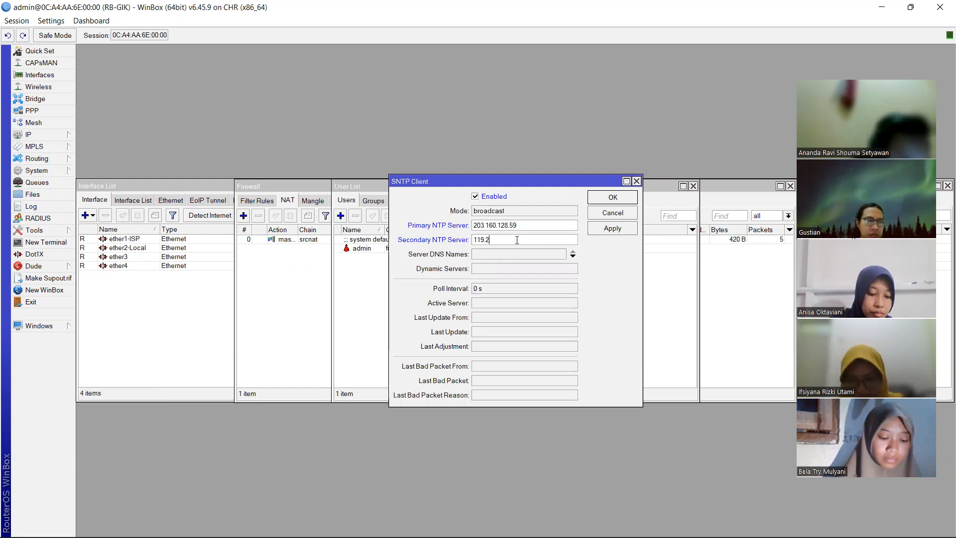
{"action": "type", "text": ".43"}
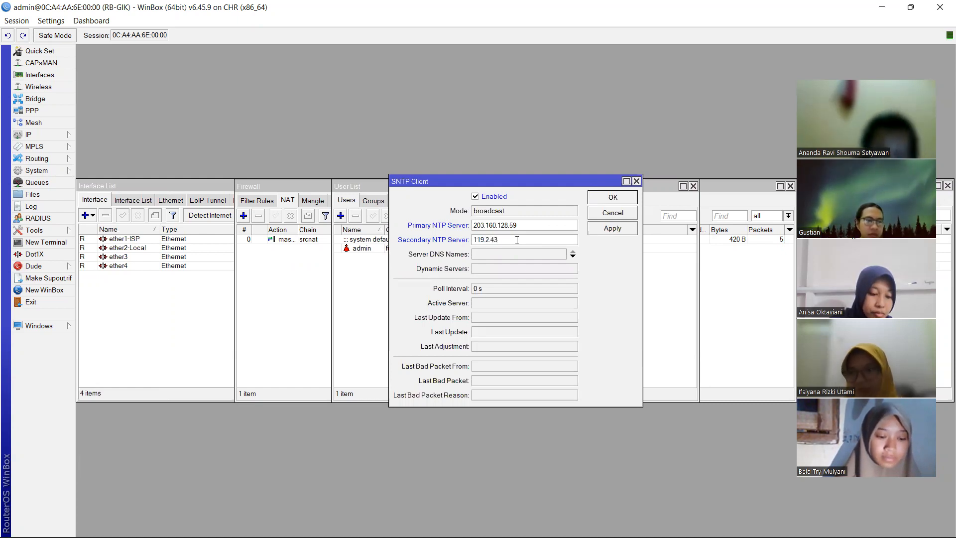
{"action": "type", "text": ".91"}
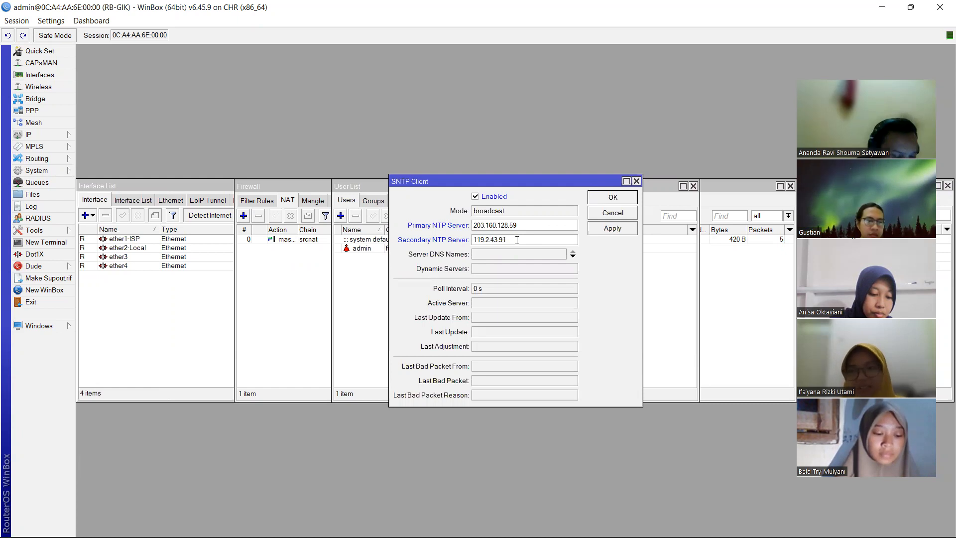
{"action": "left_click", "coordinate": [629, 197]}
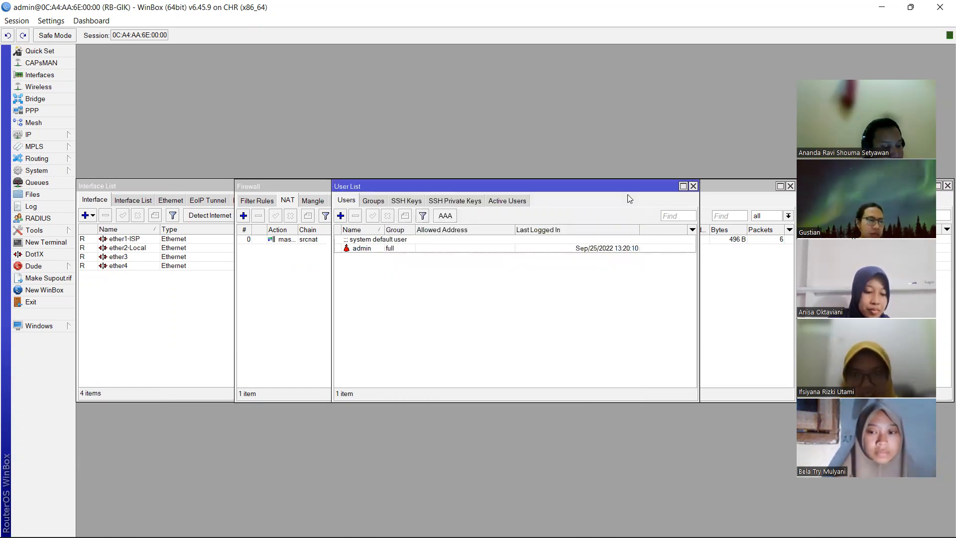
- Set the router clock's time zone to Asia/Jakarta in System > Clock and apply it
{"action": "left_click", "coordinate": [47, 176]}
{"action": "left_click", "coordinate": [86, 196]}
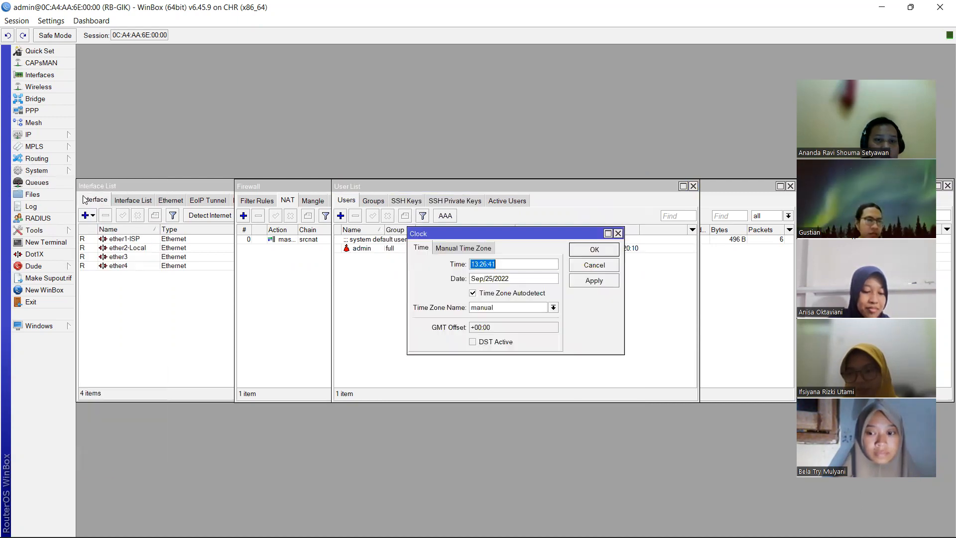
{"action": "left_click", "coordinate": [557, 308]}
{"action": "scroll", "coordinate": [518, 379], "scroll_direction": "down", "scroll_amount": 9}
{"action": "scroll", "coordinate": [524, 378], "scroll_direction": "down", "scroll_amount": 20}
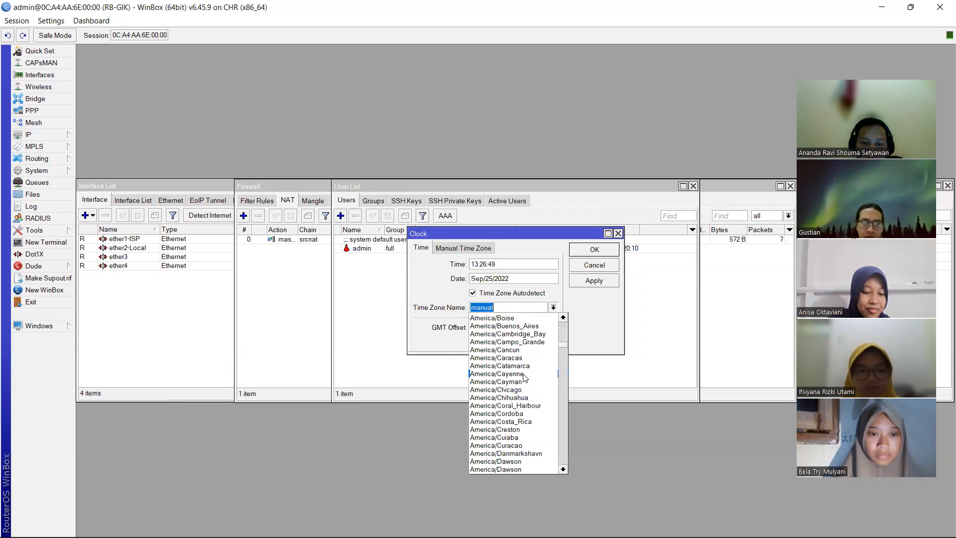
{"action": "scroll", "coordinate": [524, 379], "scroll_direction": "down", "scroll_amount": 20}
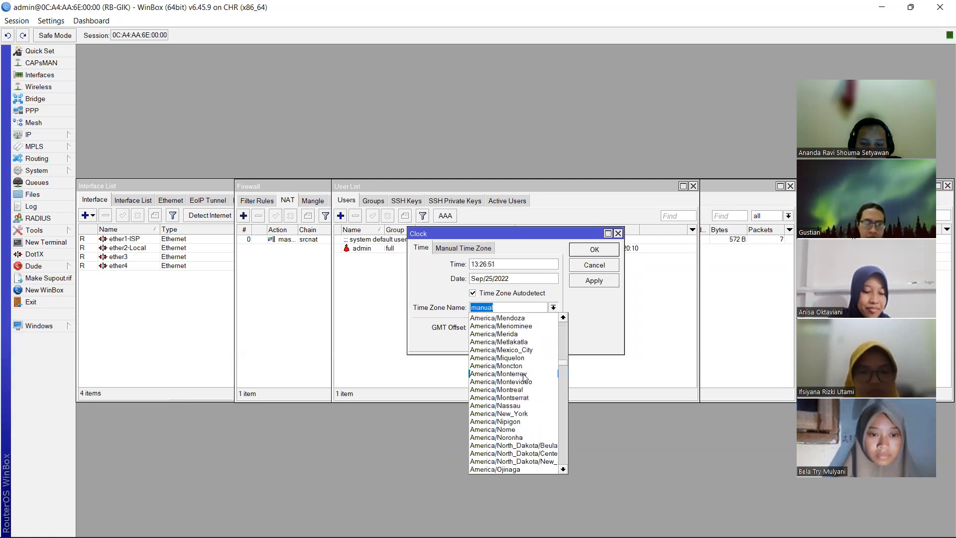
{"action": "scroll", "coordinate": [524, 379], "scroll_direction": "down", "scroll_amount": 16}
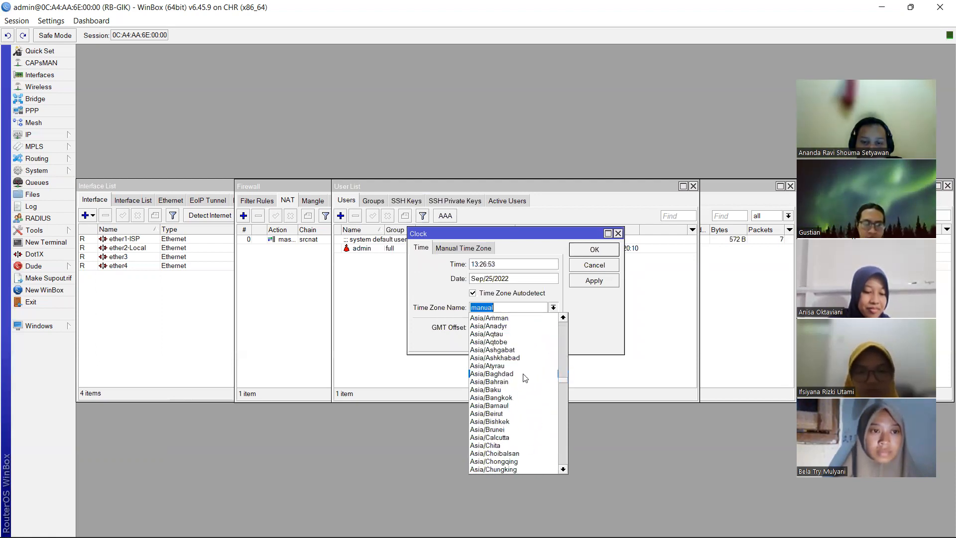
{"action": "scroll", "coordinate": [524, 378], "scroll_direction": "down", "scroll_amount": 6}
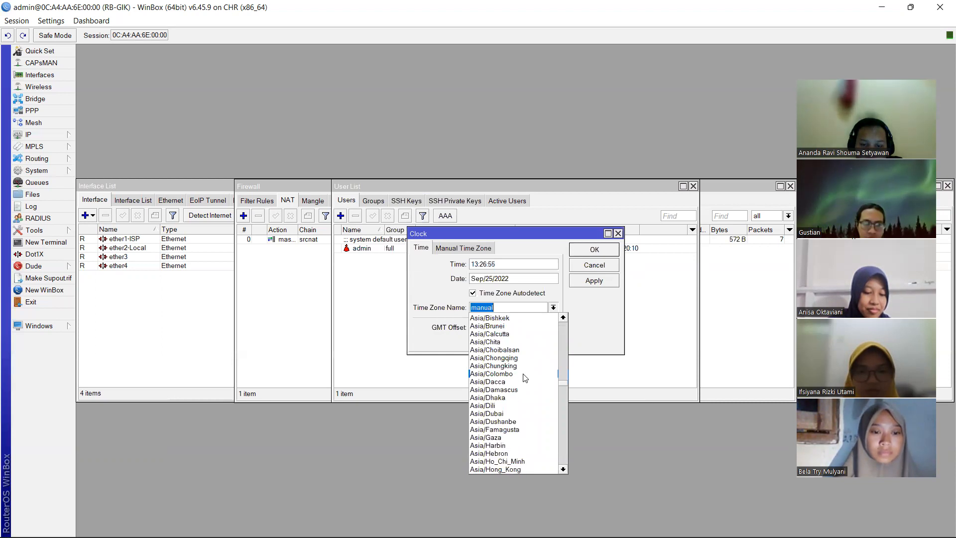
{"action": "scroll", "coordinate": [524, 379], "scroll_direction": "down", "scroll_amount": 2}
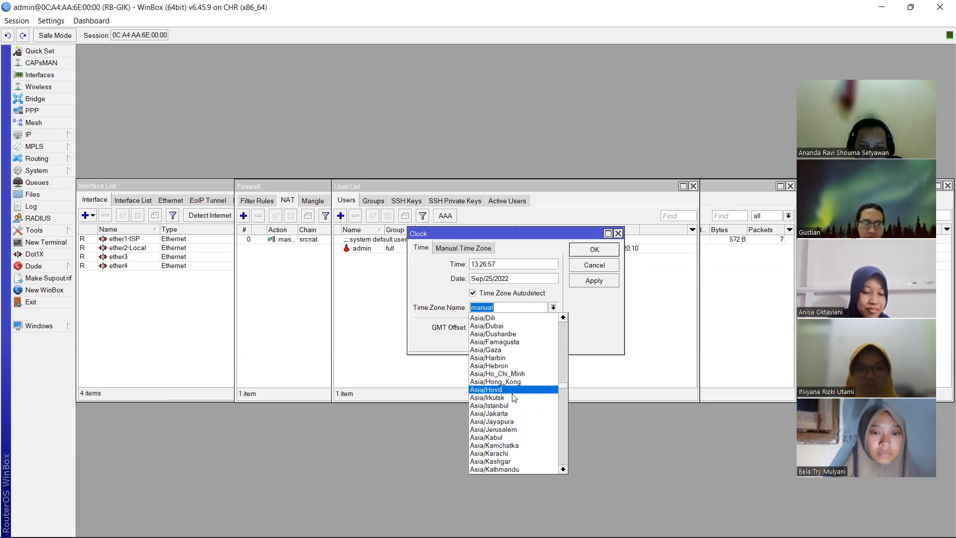
{"action": "left_click", "coordinate": [505, 418]}
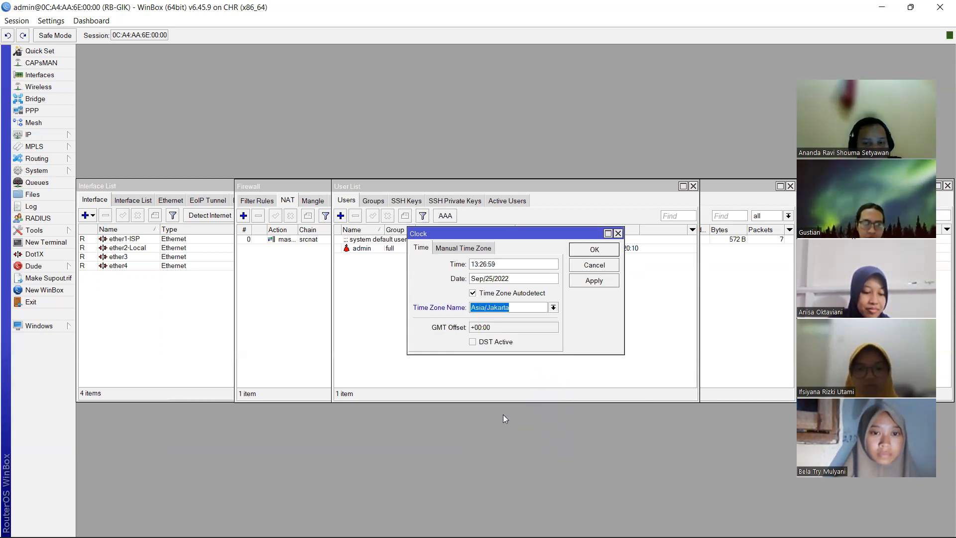
{"action": "left_click", "coordinate": [595, 249]}
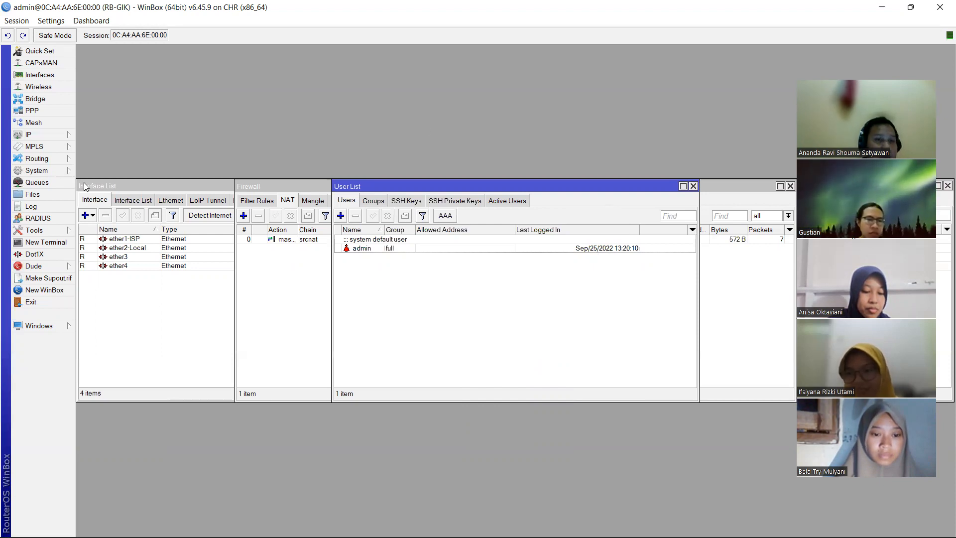
- Create a default backup, RB-GIK-20220925-2027.backup (10.7 KiB), and copy it from the File List
{"action": "left_click", "coordinate": [46, 194]}
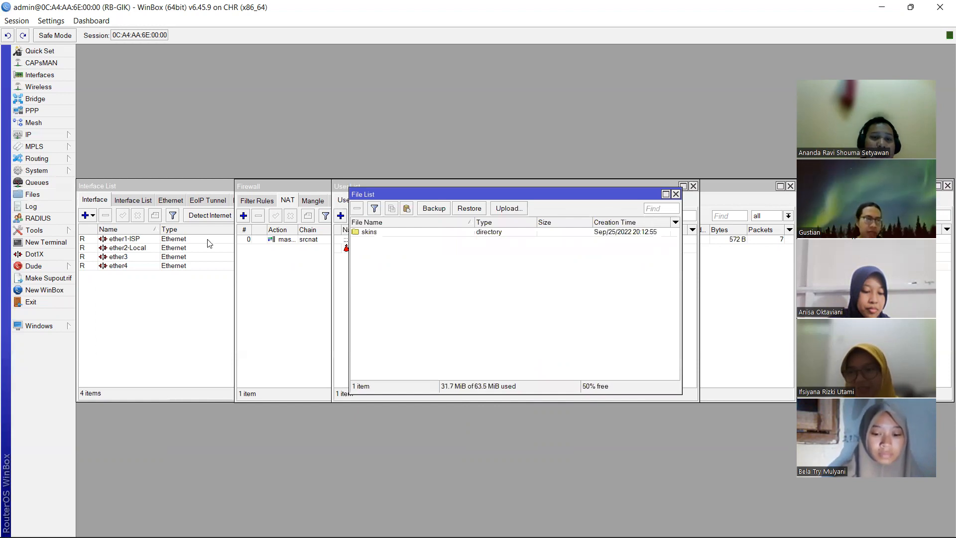
{"action": "left_click", "coordinate": [437, 208]}
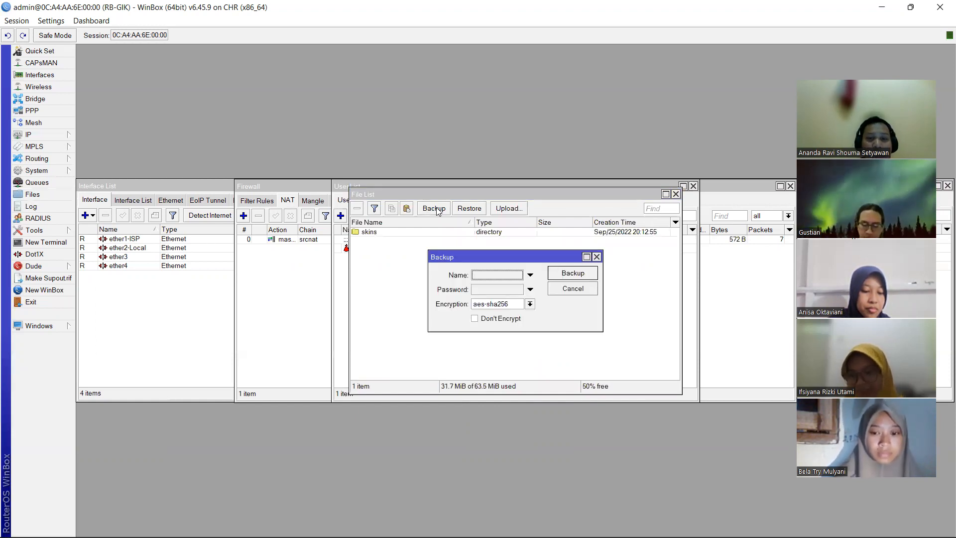
{"action": "left_click", "coordinate": [575, 276]}
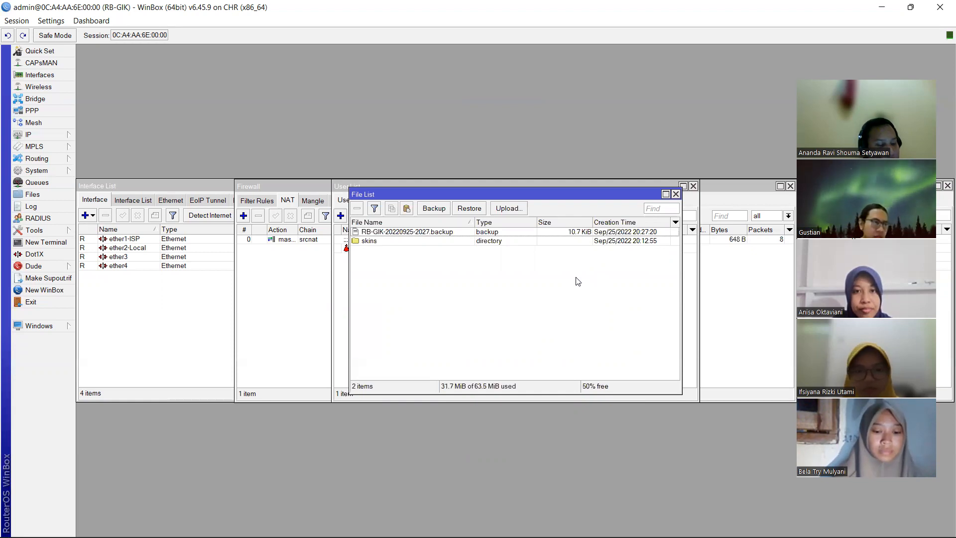
{"action": "left_click", "coordinate": [474, 235]}
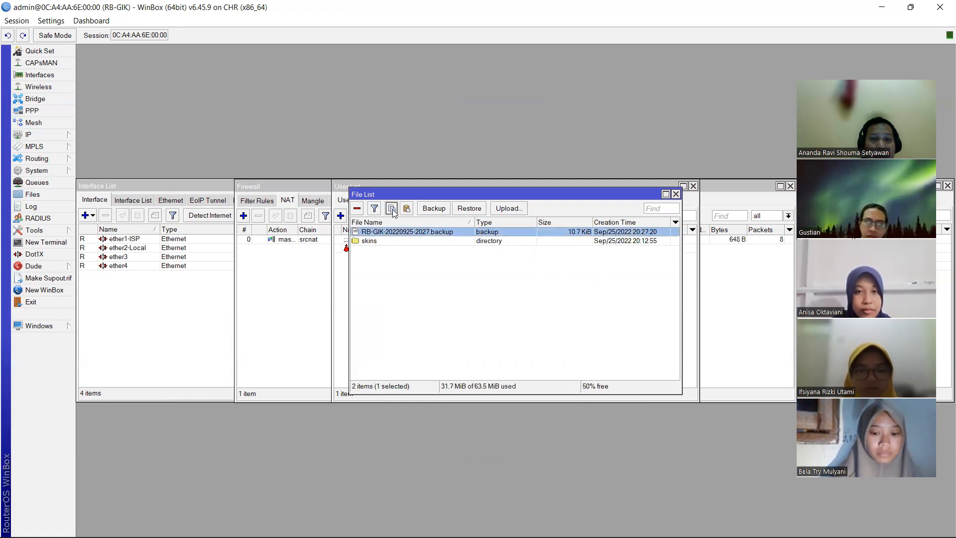
- Paste the RB-GIK backup into D:\kuliah\Semester 3, then return to WinBox
{"action": "mouse_move", "coordinate": [473, 537]}
{"action": "left_click", "coordinate": [396, 523]}
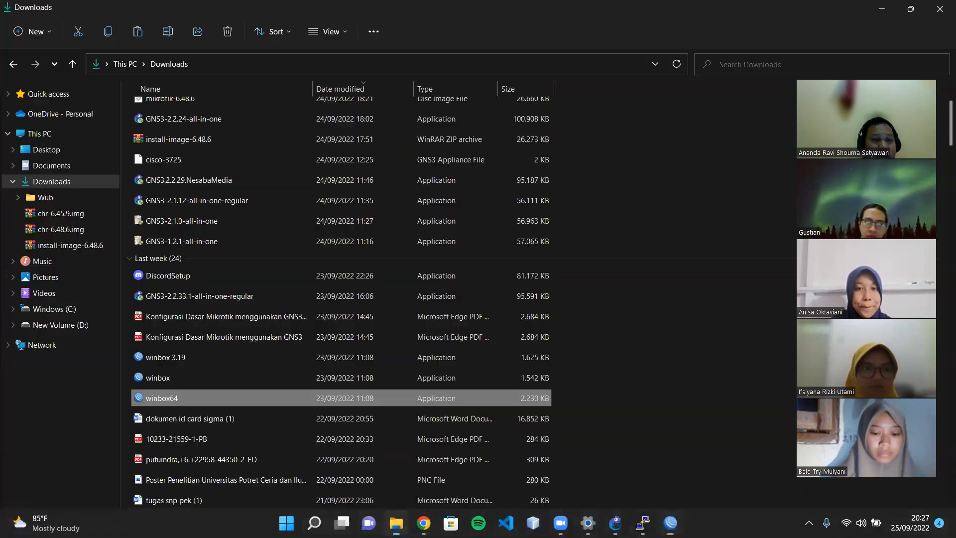
{"action": "left_click", "coordinate": [74, 325]}
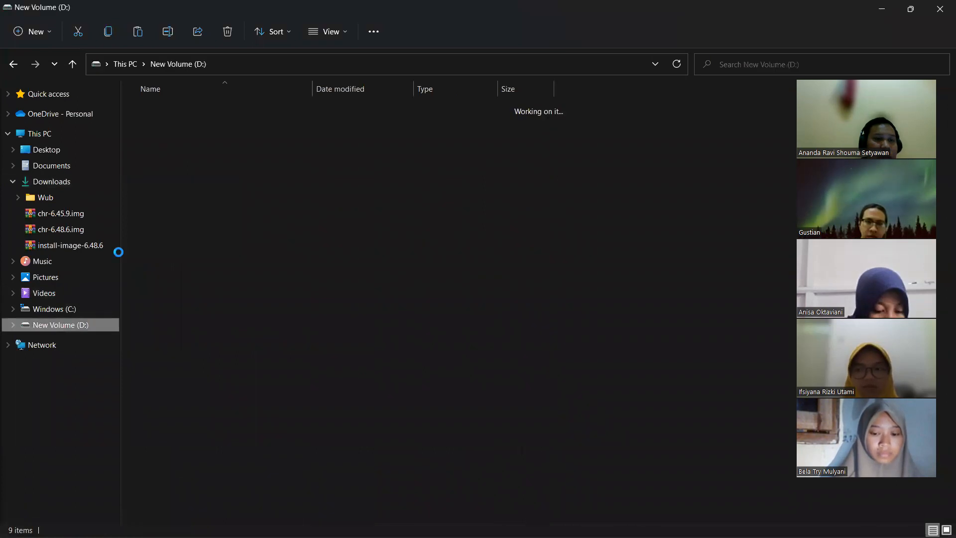
{"action": "double_click", "coordinate": [187, 107]}
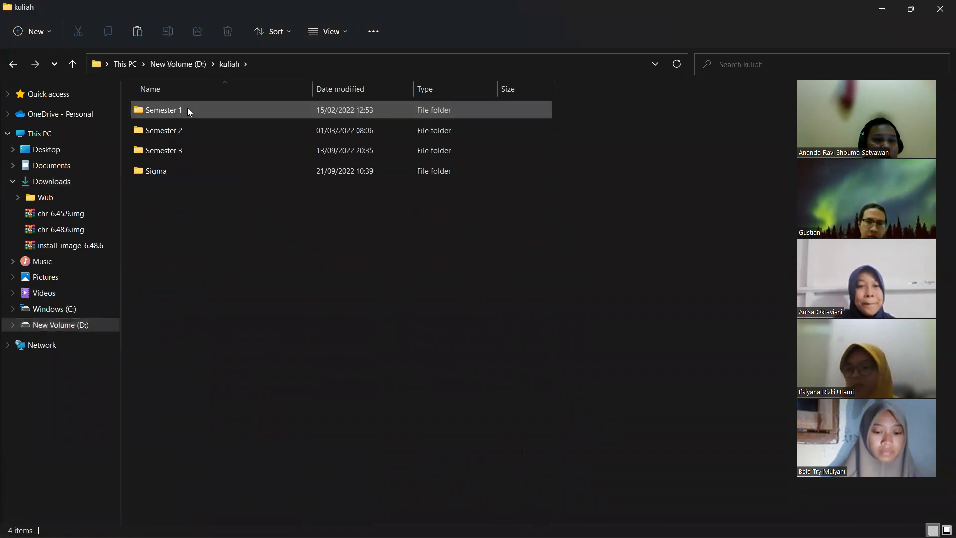
{"action": "double_click", "coordinate": [172, 151]}
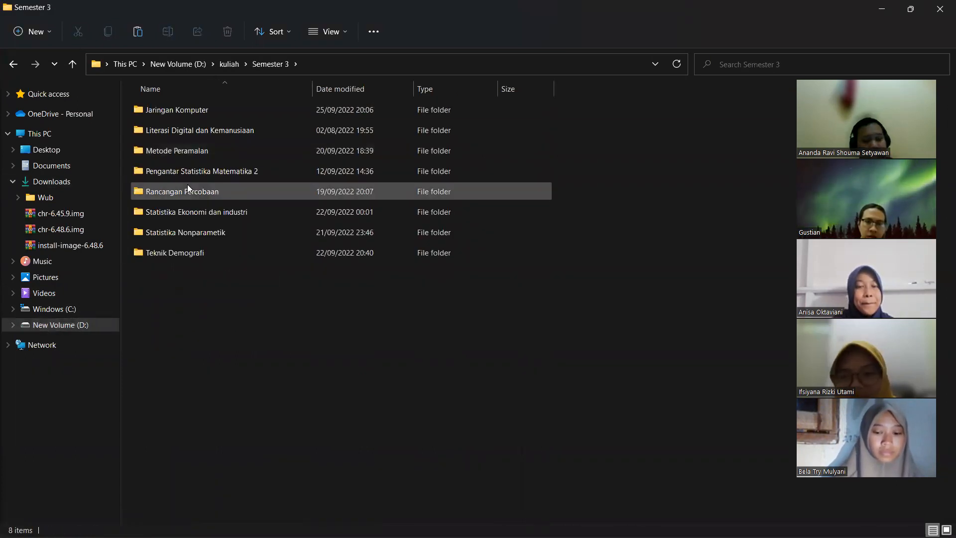
{"action": "key", "text": "ctrl+v"}
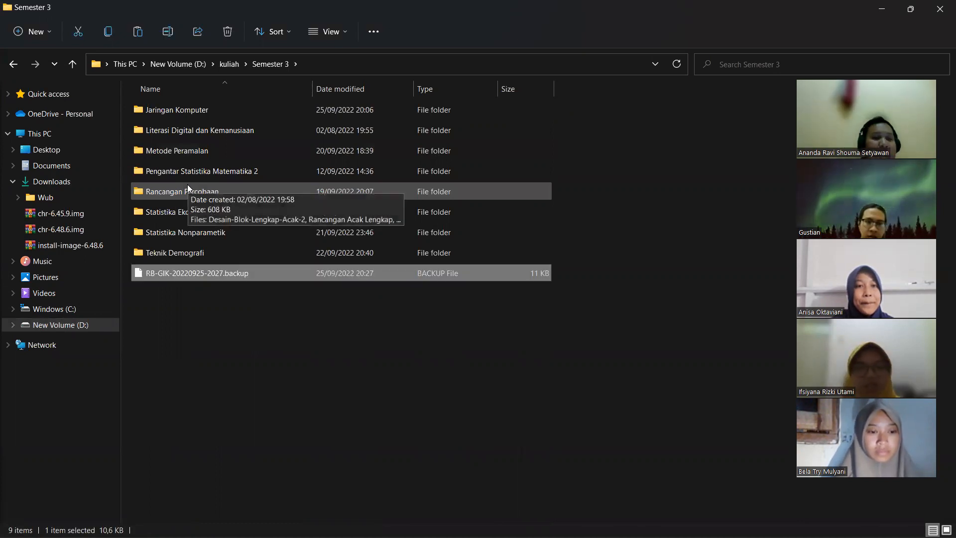
{"action": "mouse_move", "coordinate": [426, 535]}
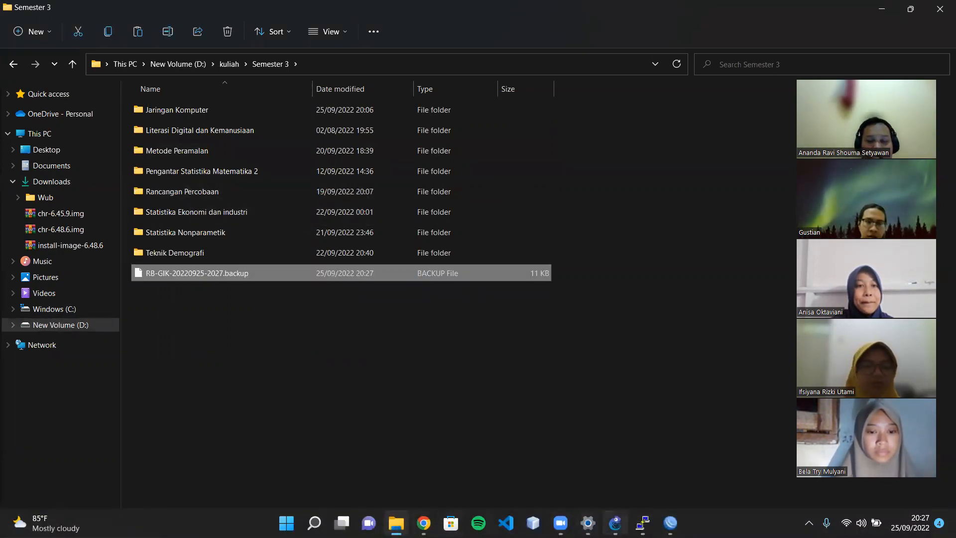
{"action": "left_click", "coordinate": [670, 523]}
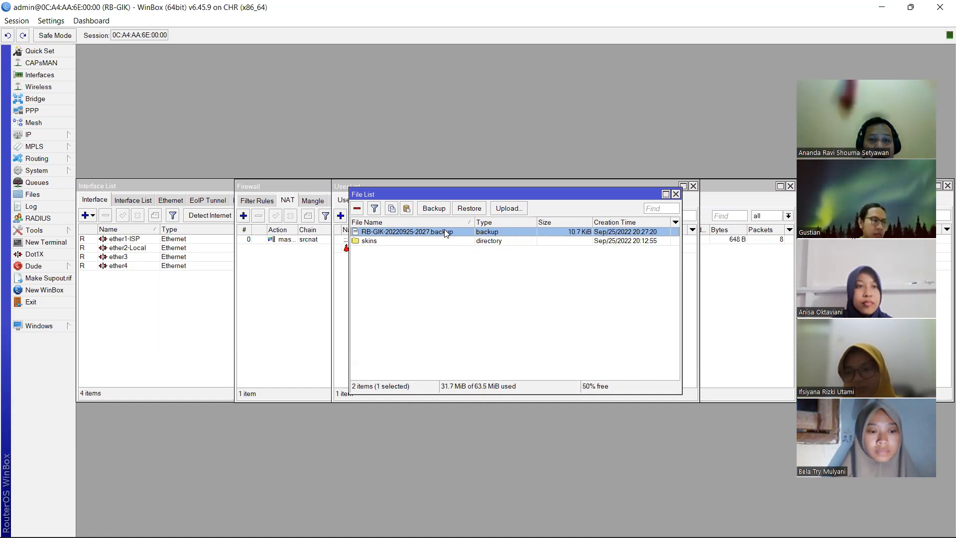
- Restore the router from RB-GIK-20220925-2027.backup, rebooting it, and switch to File Explorer
{"action": "left_click", "coordinate": [483, 207]}
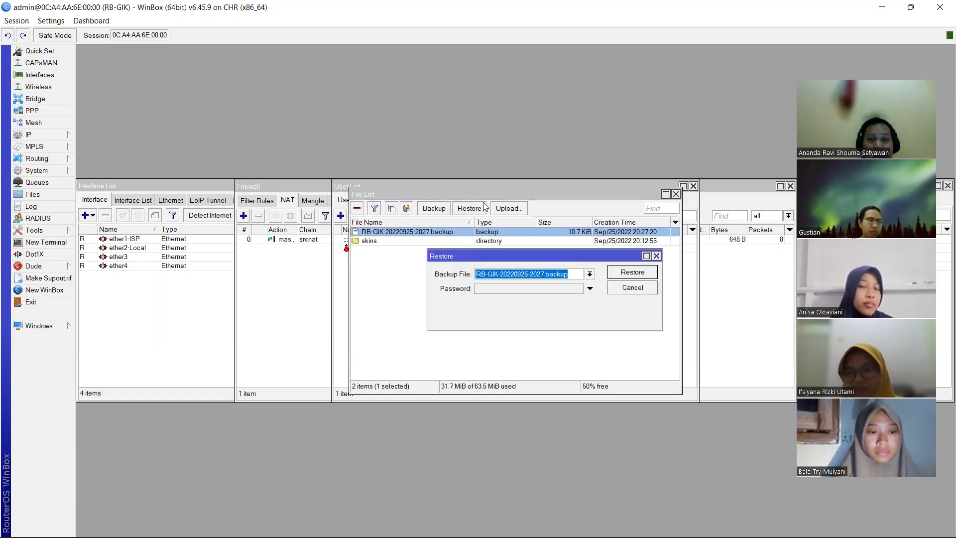
{"action": "left_click", "coordinate": [629, 274]}
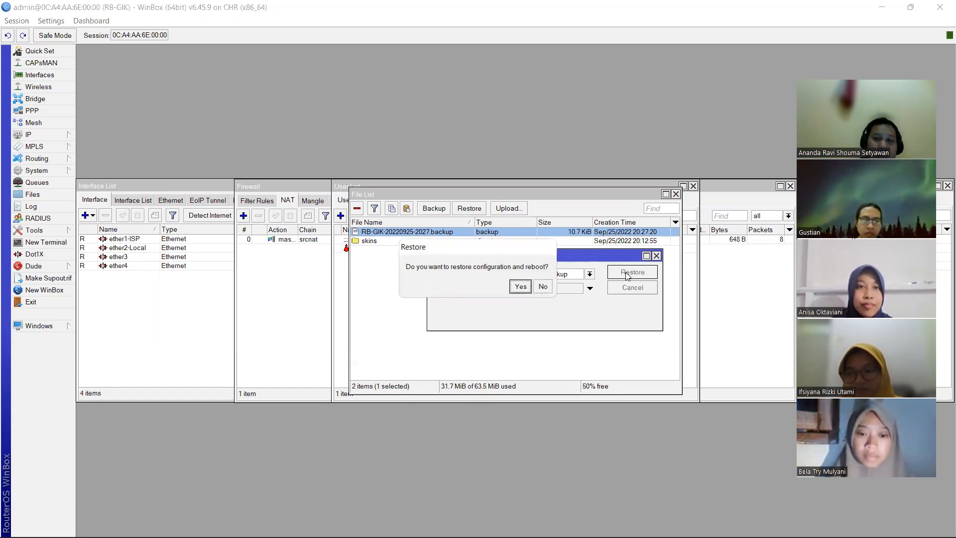
{"action": "key", "text": "Escape"}
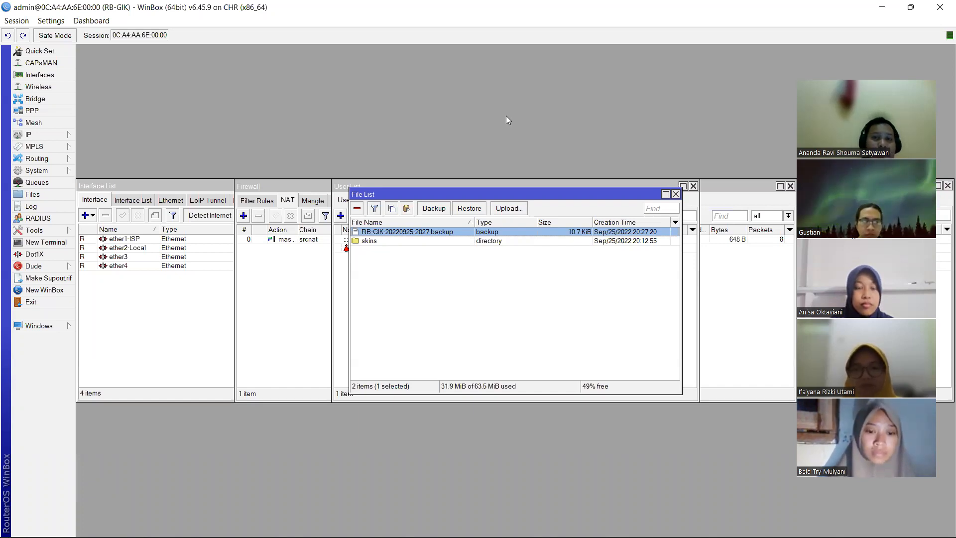
{"action": "key", "text": "alt+Tab"}
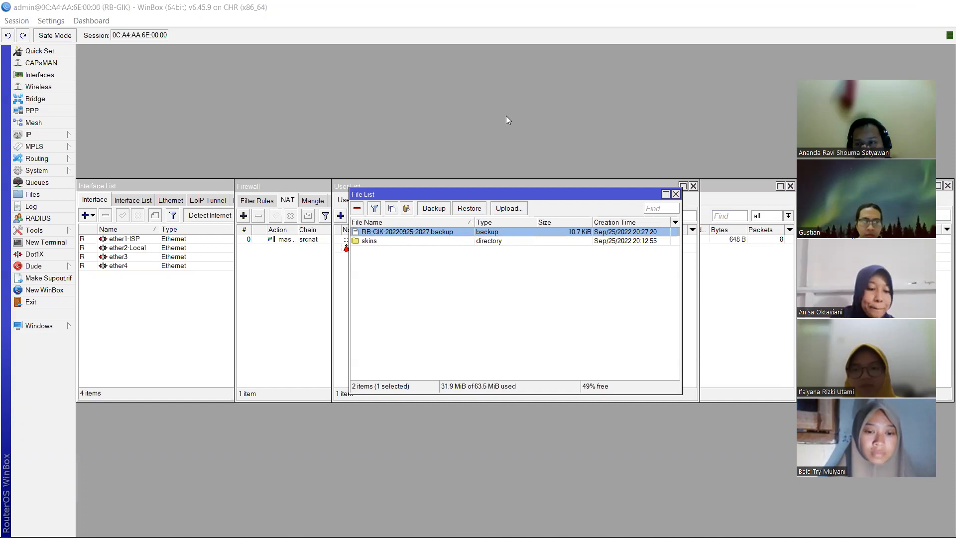
{"action": "key", "text": "alt+Tab"}
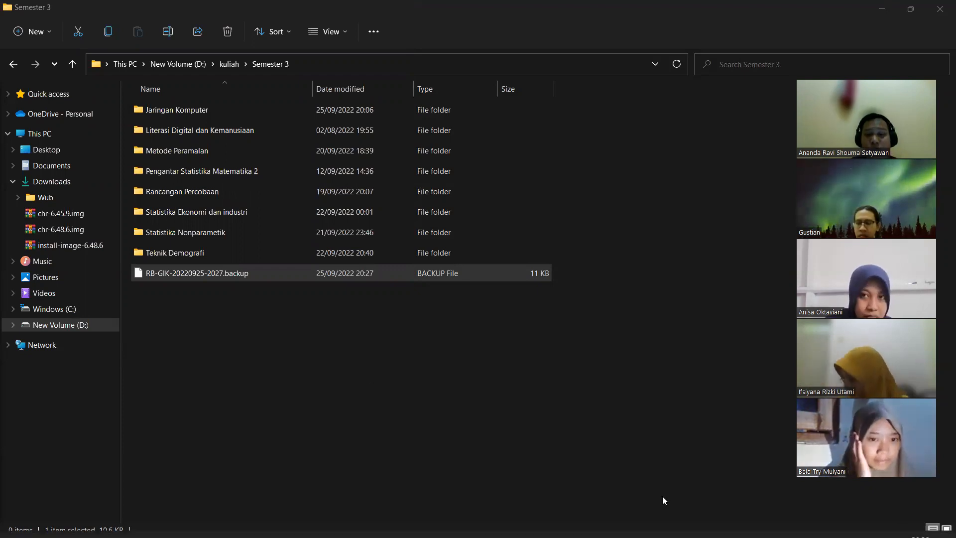
- Return to the reconnected WinBox session with the reloaded File List
{"action": "left_click", "coordinate": [671, 530]}
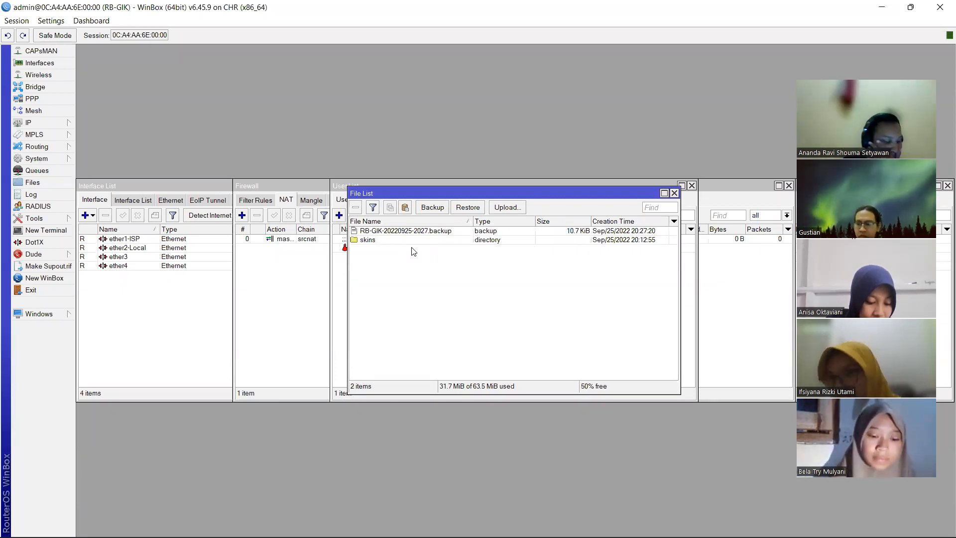
- Open a new WinBox terminal on the RB-GIK router
{"action": "left_click", "coordinate": [63, 231]}
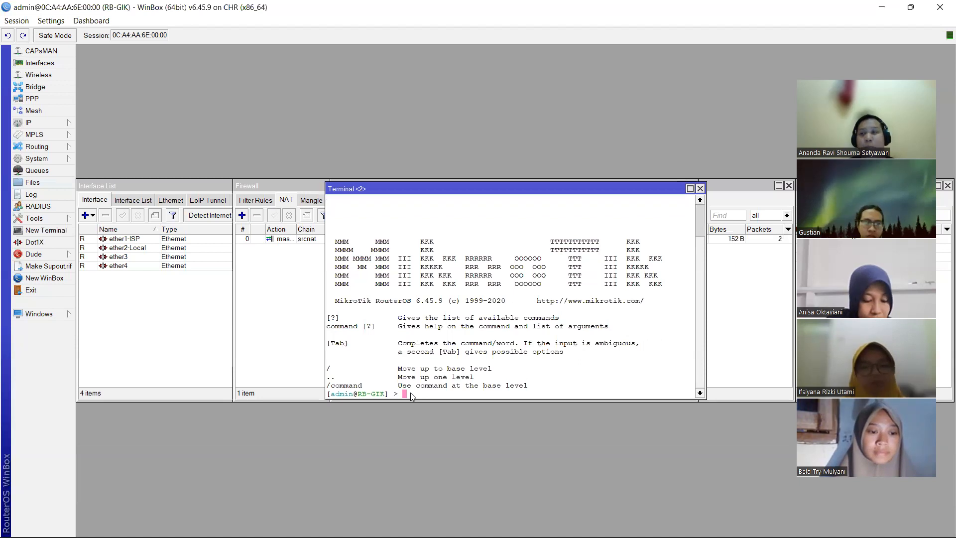
- Run 'system backup save name=Backup_RB-GIK' in the terminal to save a named backup
{"action": "type", "text": "s"}
{"action": "key", "text": "BackSpace"}
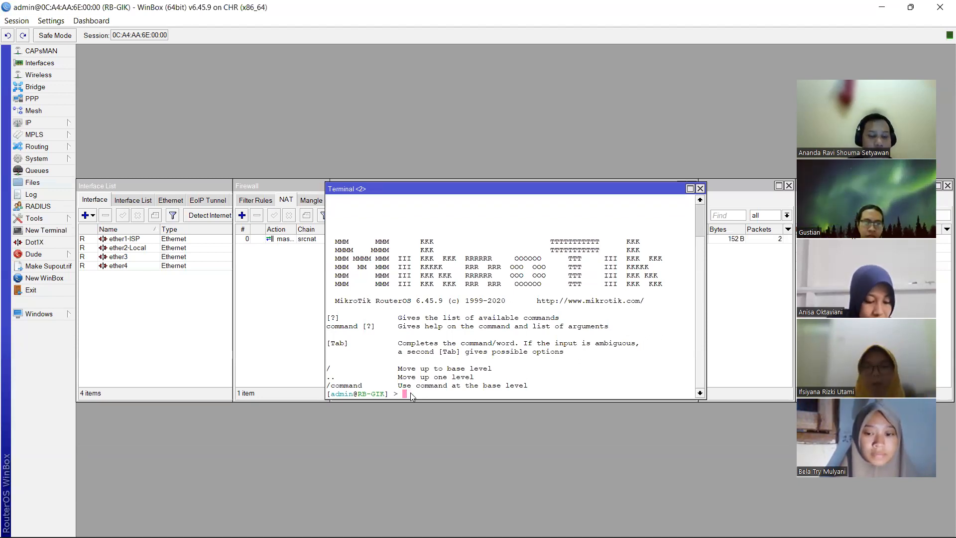
{"action": "type", "text": "syst"}
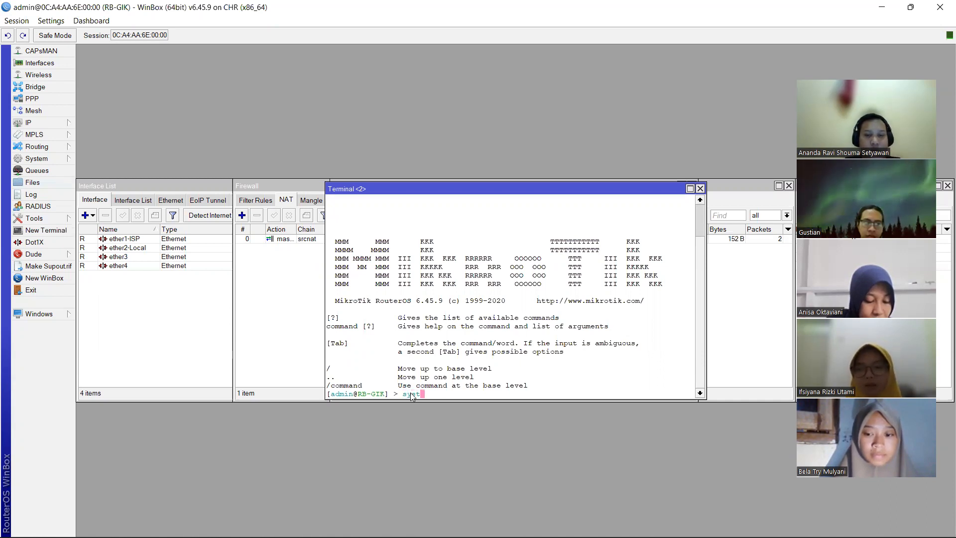
{"action": "key", "text": "Tab"}
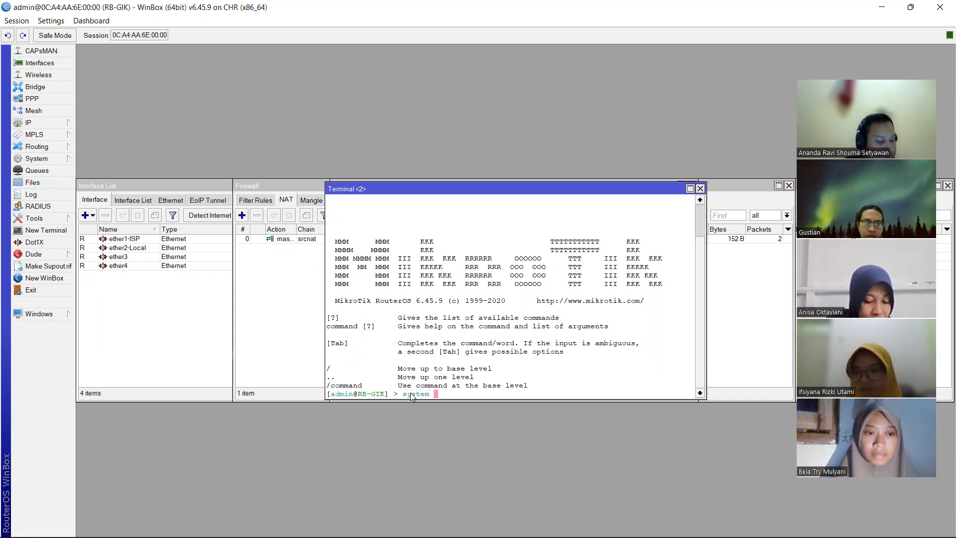
{"action": "type", "text": "bac"}
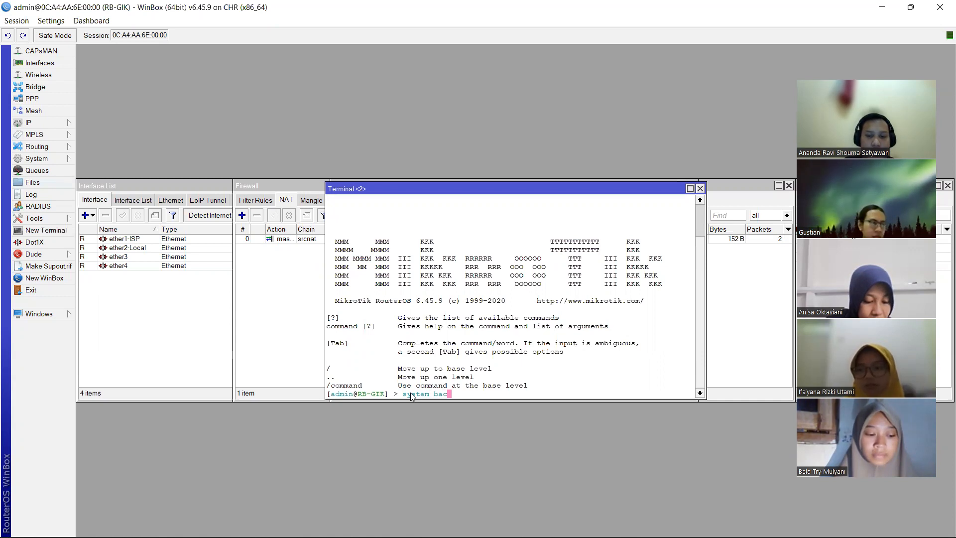
{"action": "type", "text": "kup"}
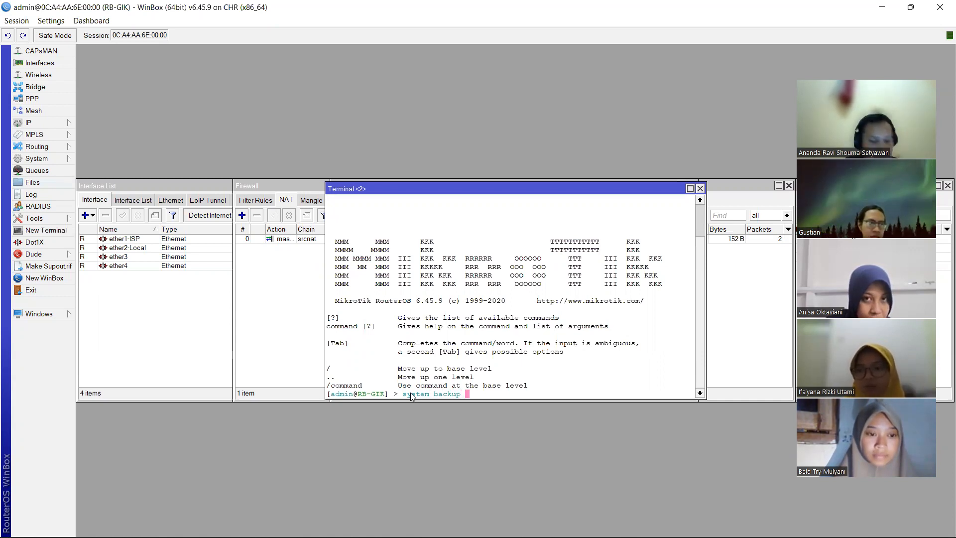
{"action": "type", "text": " save na"}
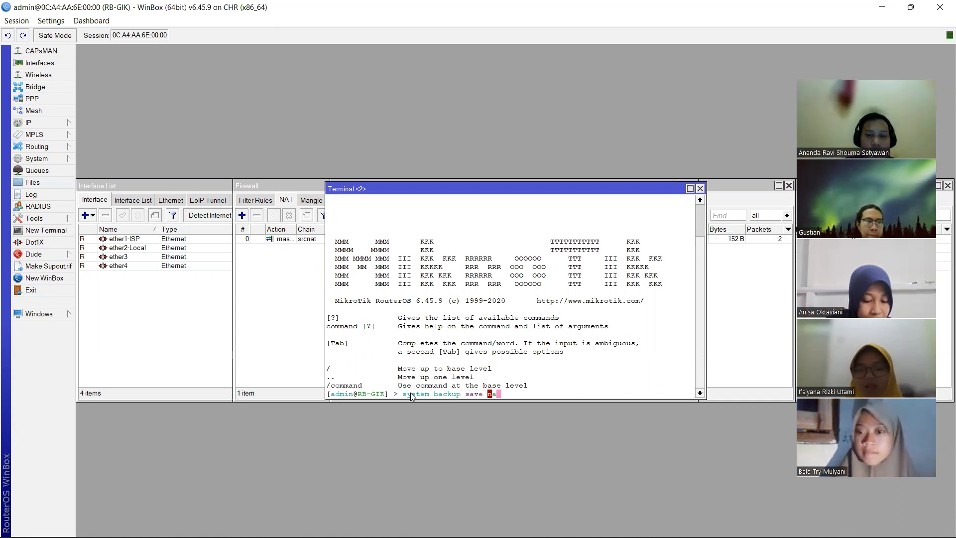
{"action": "type", "text": "me="}
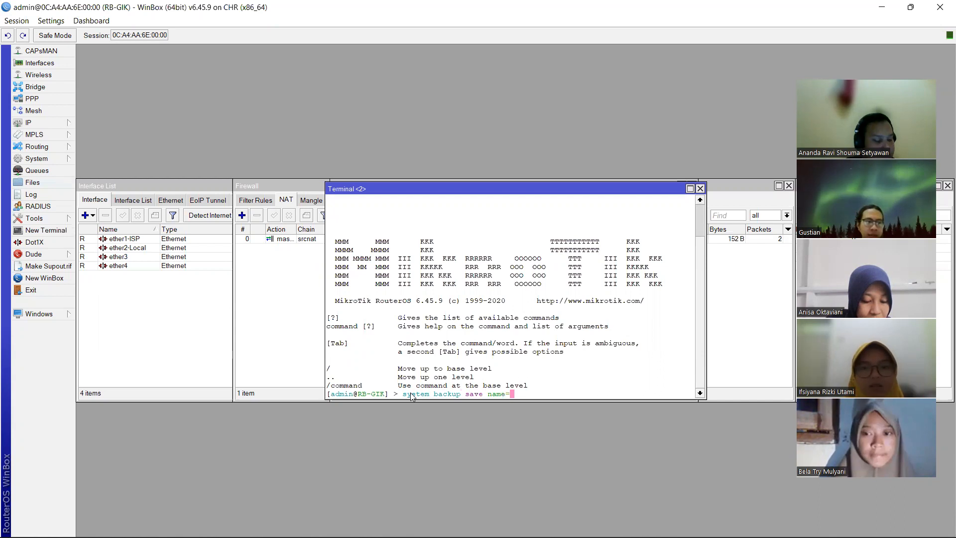
{"action": "type", "text": "Backu"}
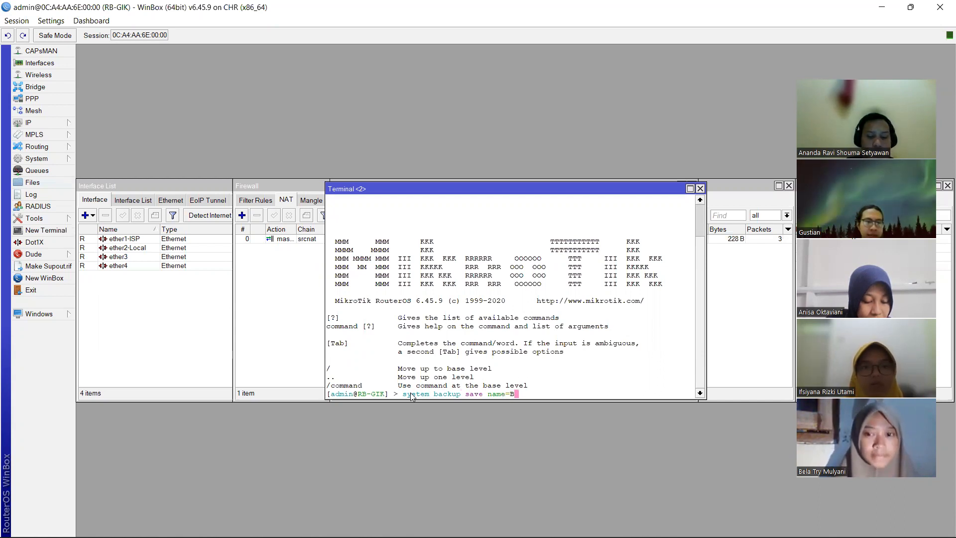
{"action": "type", "text": "p"}
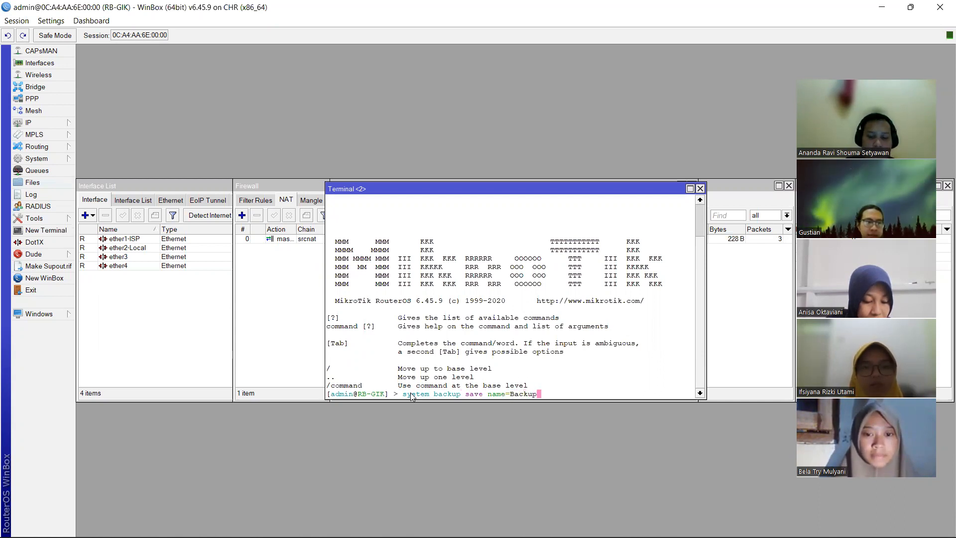
{"action": "type", "text": "_"}
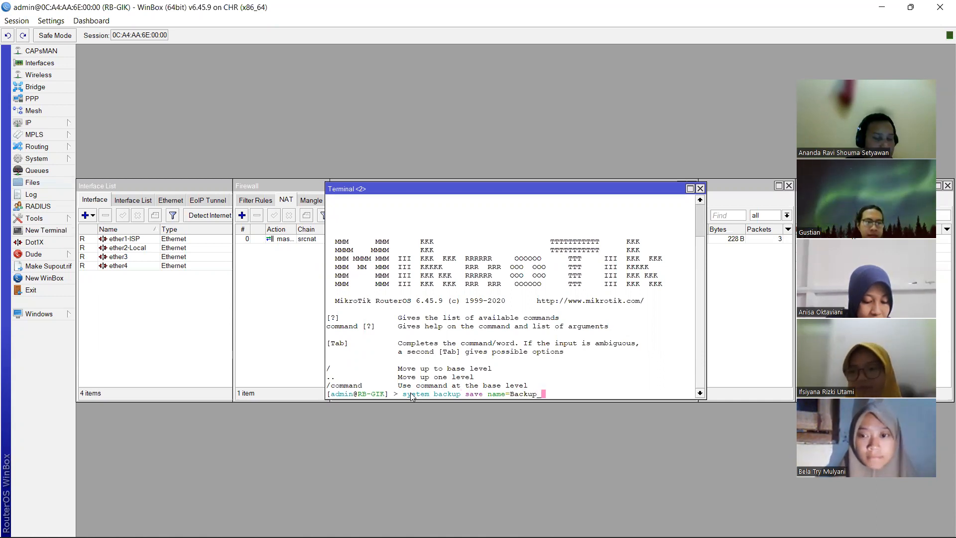
{"action": "type", "text": "RB-"}
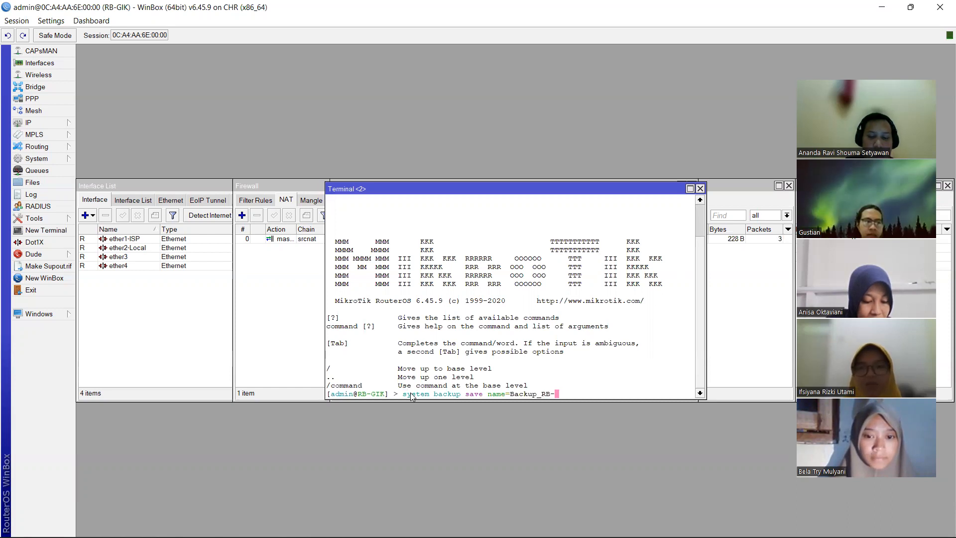
{"action": "type", "text": "GIK"}
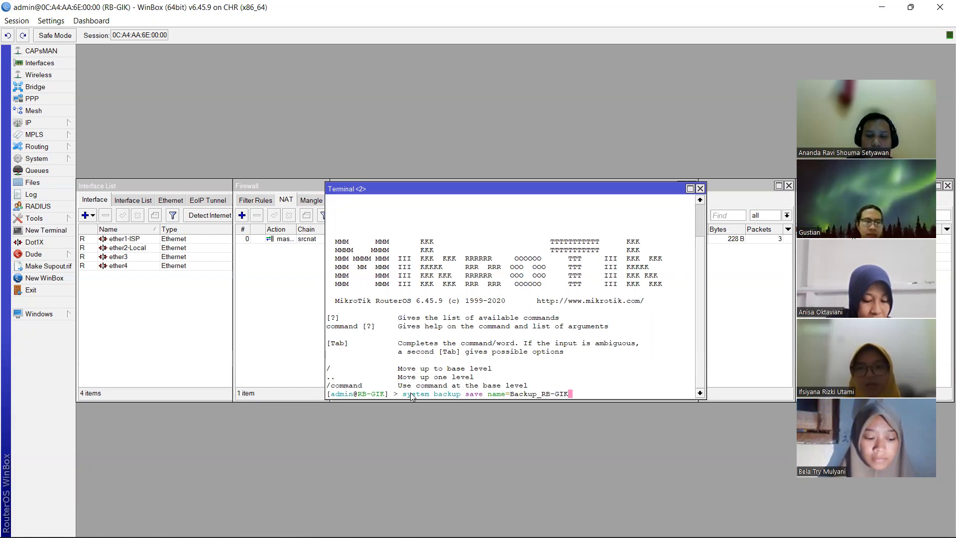
{"action": "key", "text": "Return"}
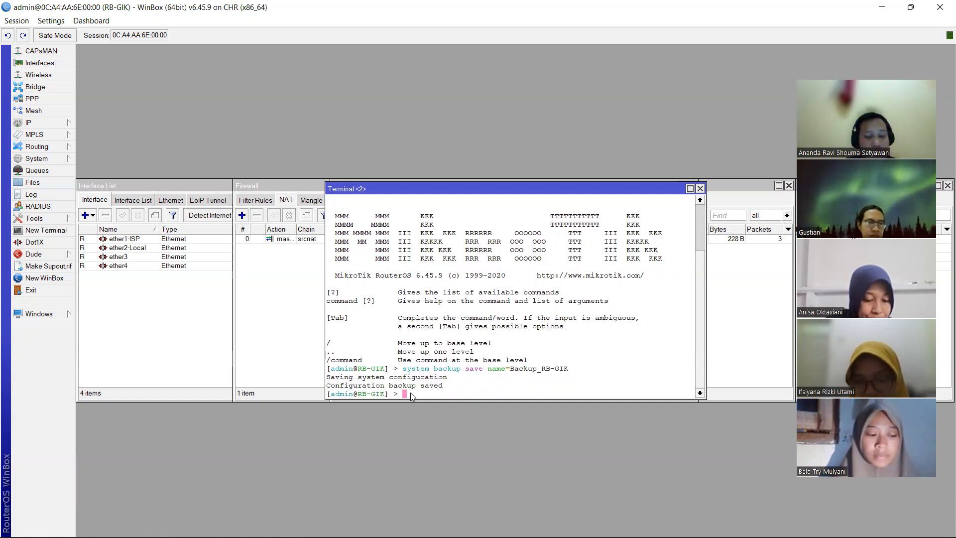
- Run 'system backup load name=Backup_RB-GIK', enter the backup password, and answer y to reboot
{"action": "type", "text": "system"}
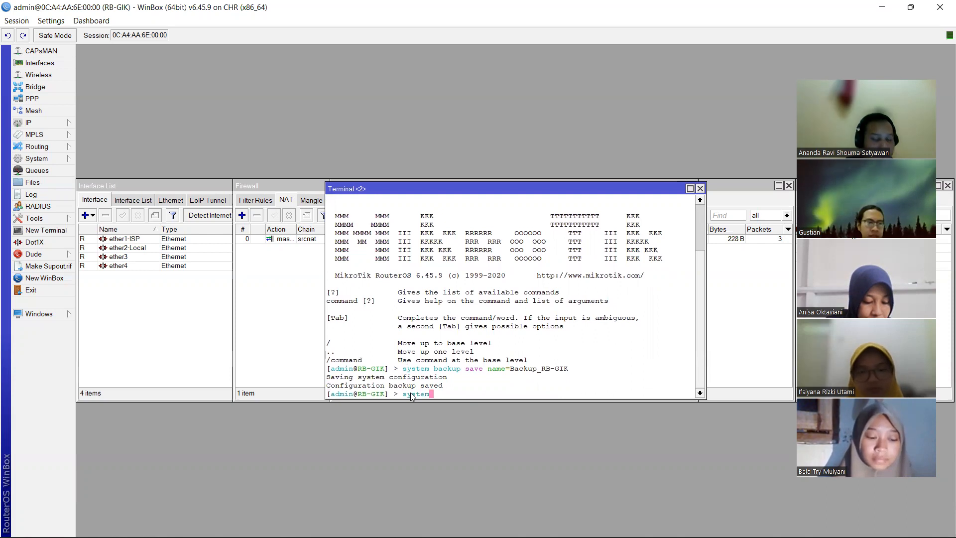
{"action": "type", "text": " backup "}
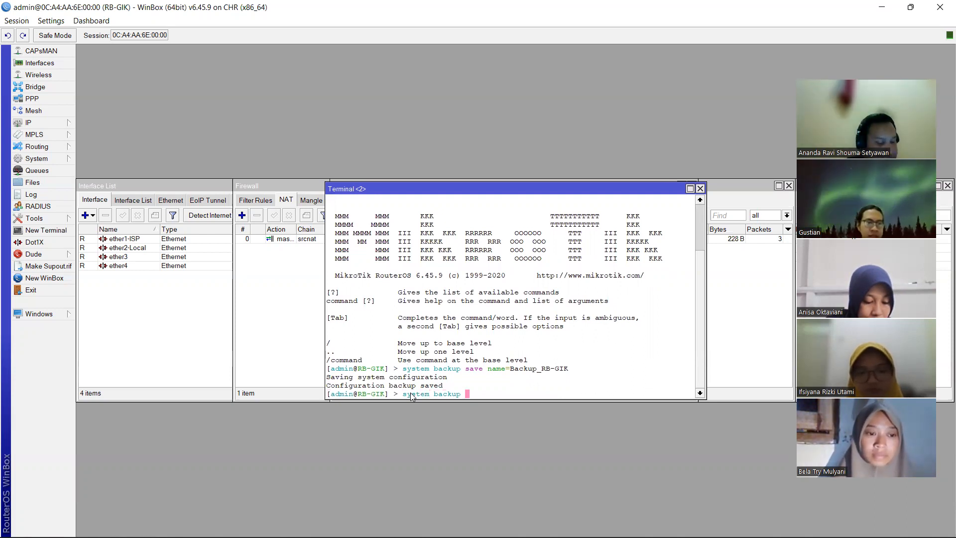
{"action": "type", "text": "lo"}
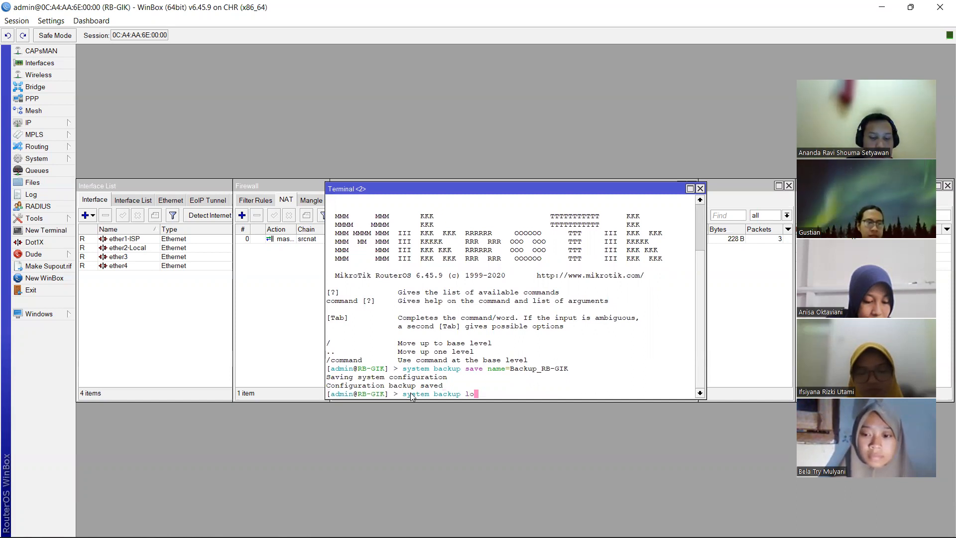
{"action": "type", "text": "ad name="}
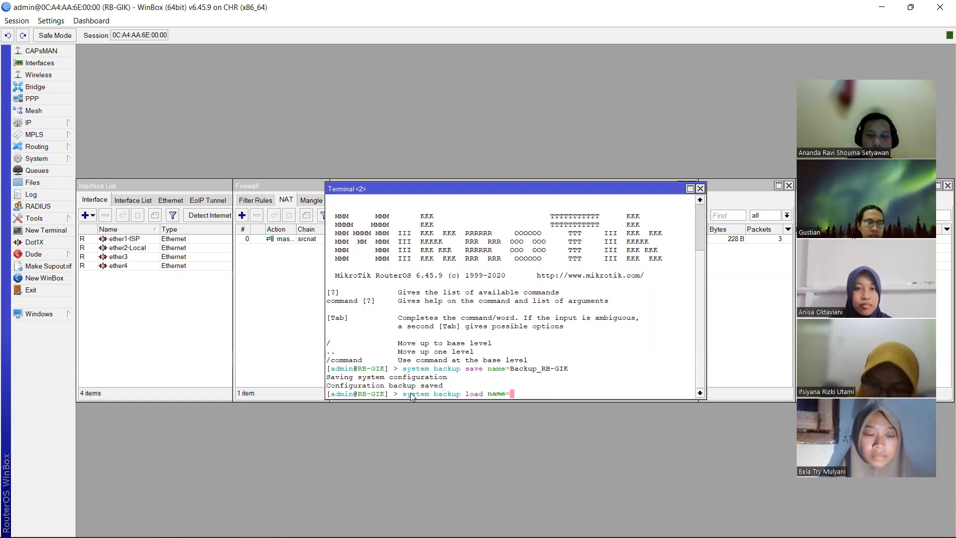
{"action": "type", "text": "B"}
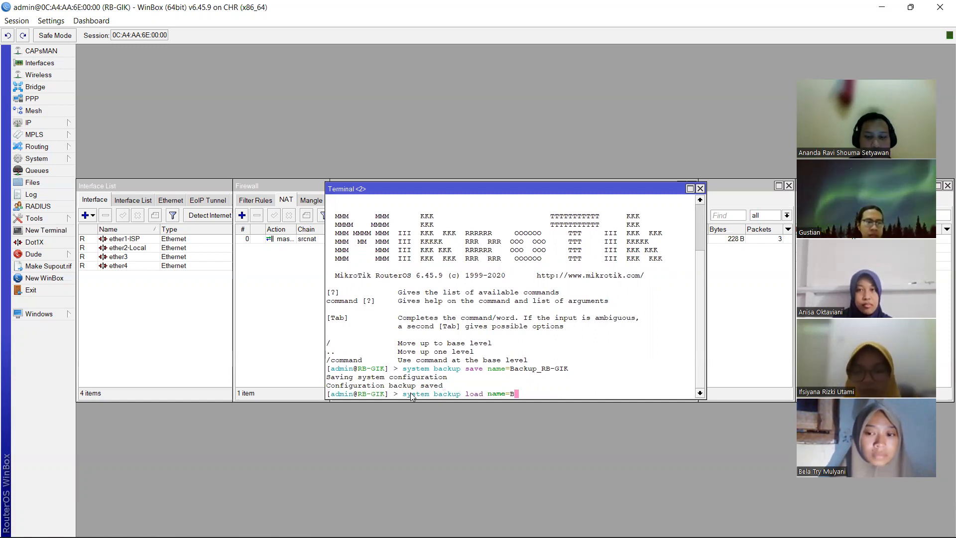
{"action": "type", "text": "a"}
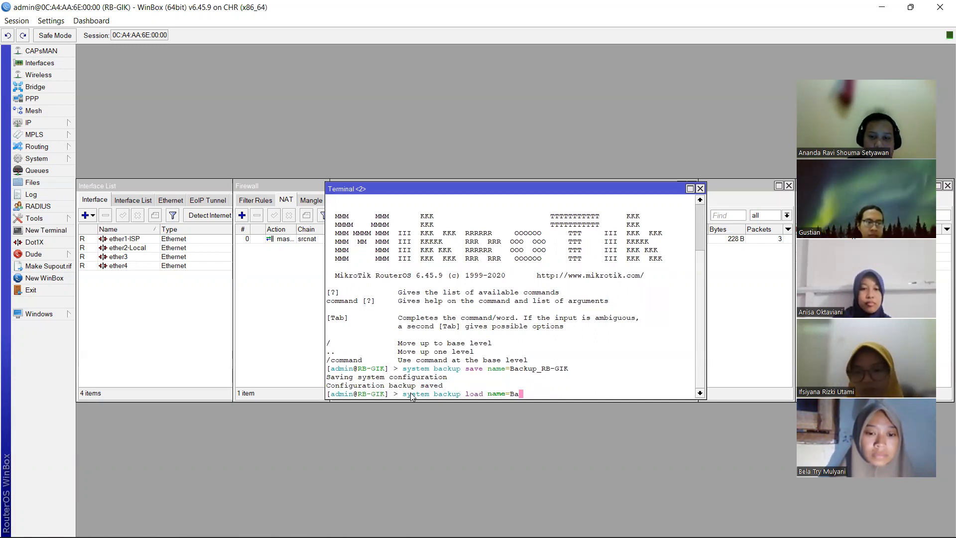
{"action": "type", "text": "ckup_RB"}
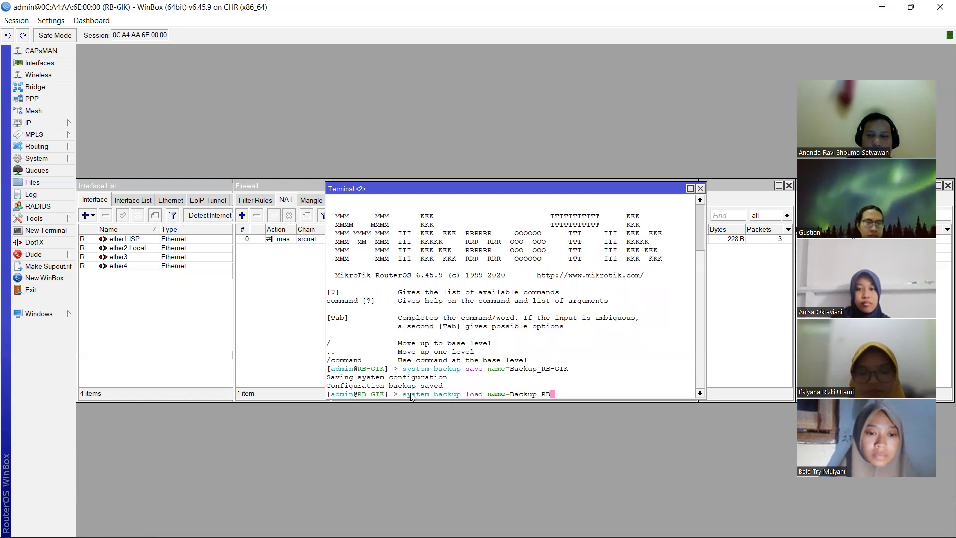
{"action": "type", "text": "-"}
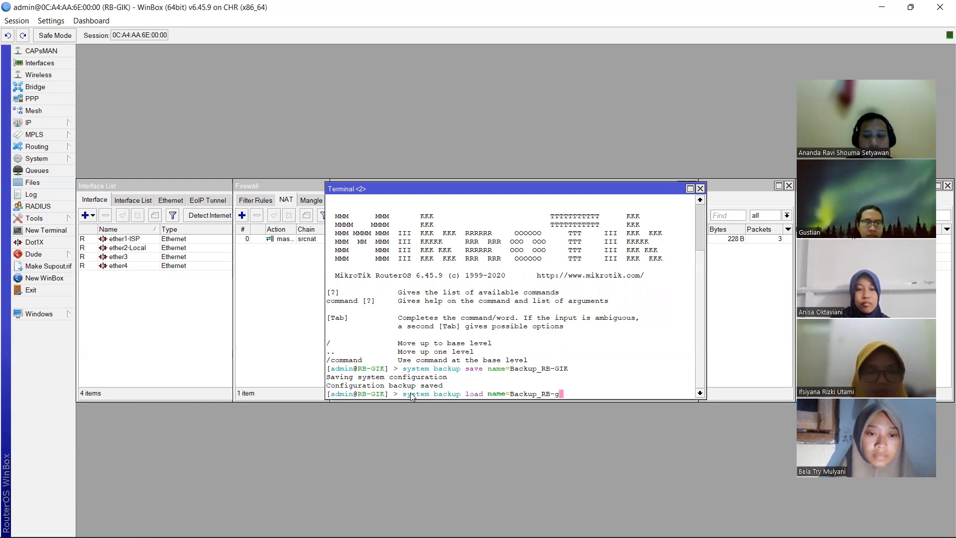
{"action": "key", "text": "BackSpace"}
{"action": "key", "text": "BackSpace"}
{"action": "type", "text": "b"}
{"action": "key", "text": "BackSpace"}
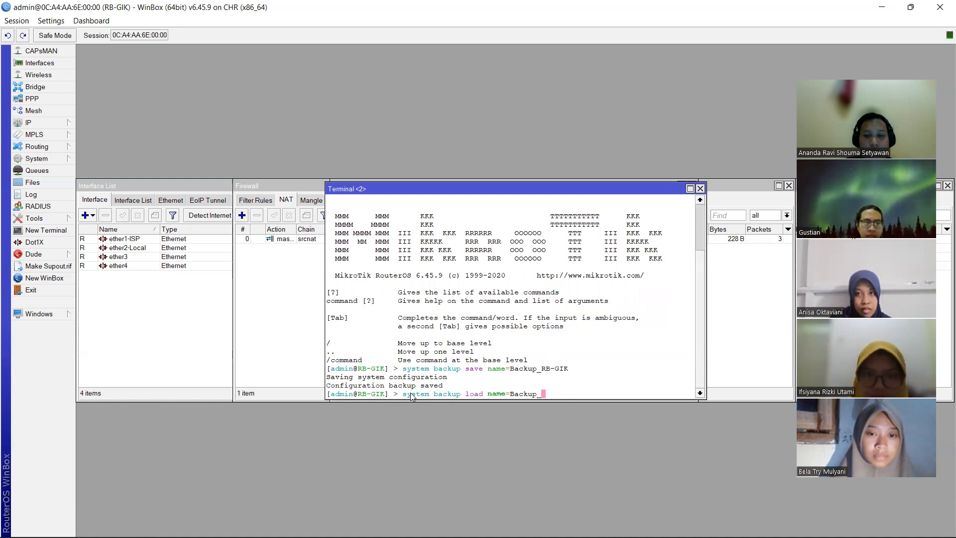
{"action": "type", "text": "B-"}
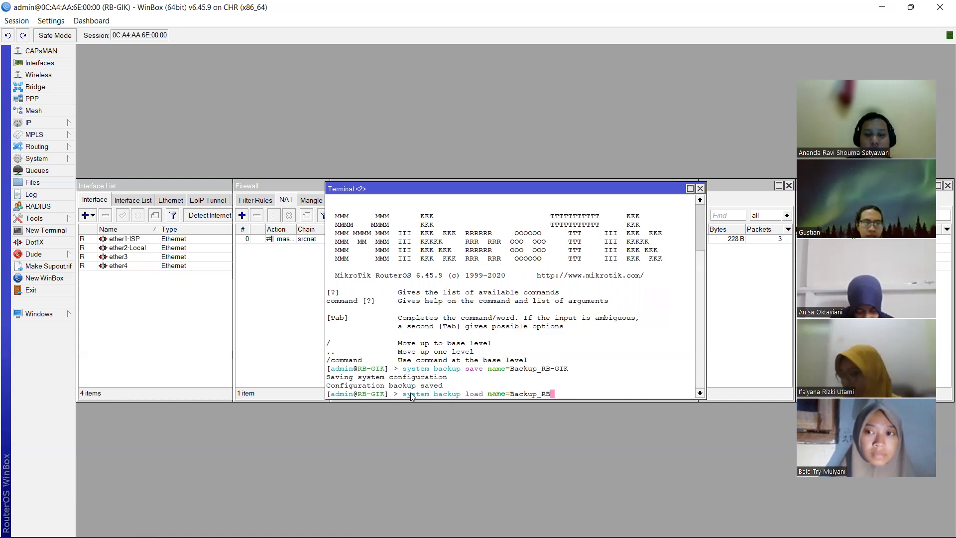
{"action": "type", "text": "GIK"}
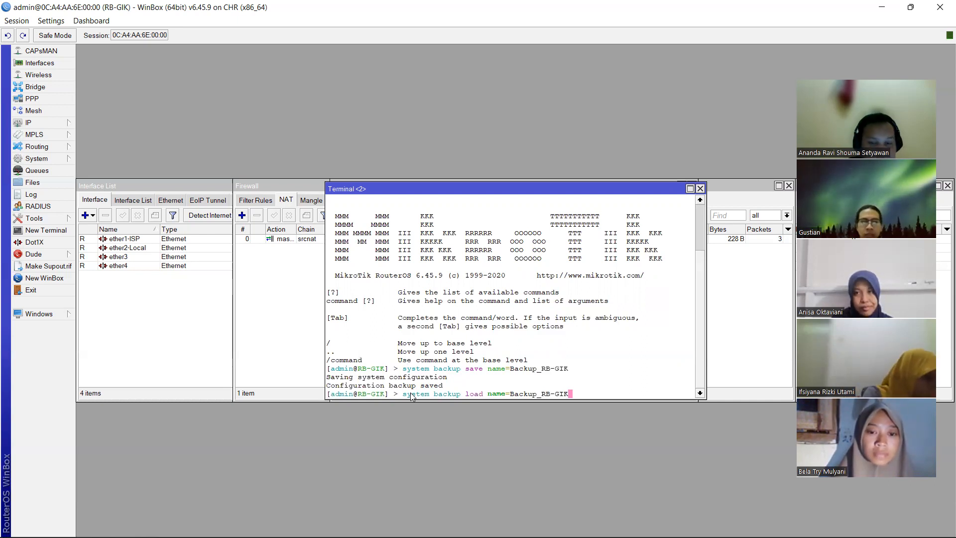
{"action": "key", "text": "Return"}
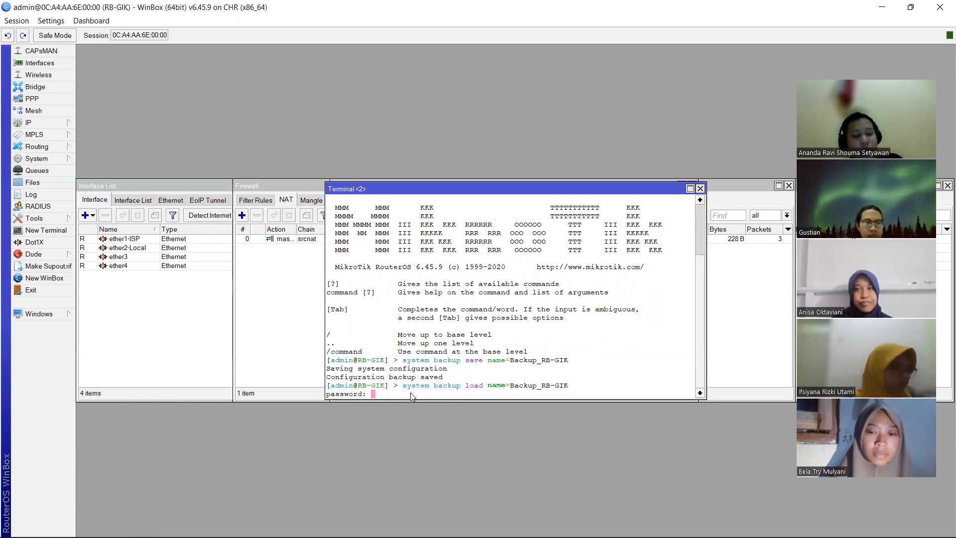
{"action": "type", "text": "******"}
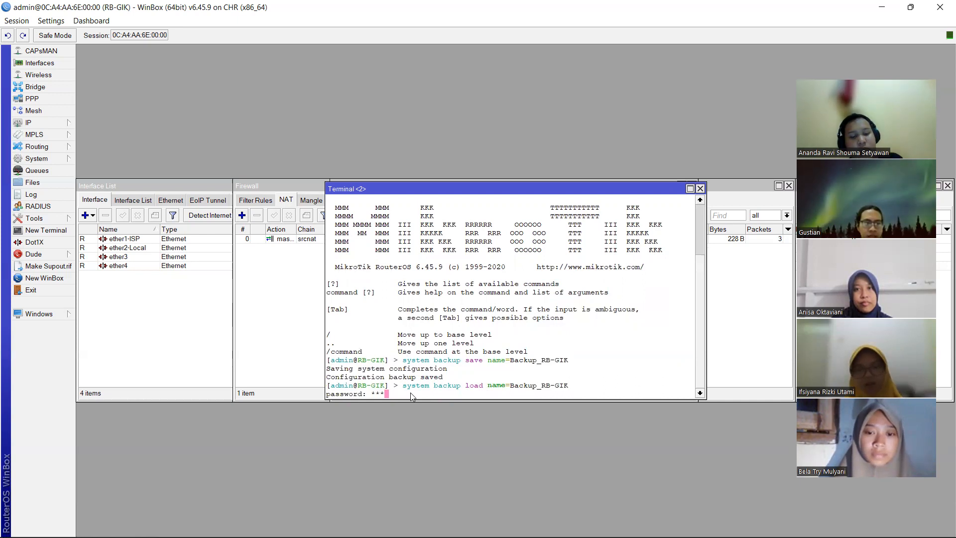
{"action": "key", "text": "Return"}
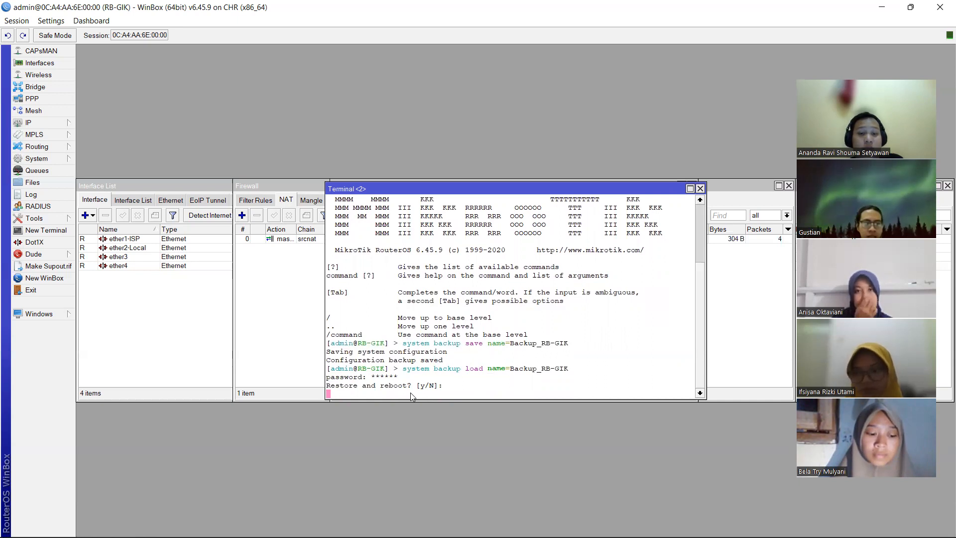
{"action": "type", "text": "y"}
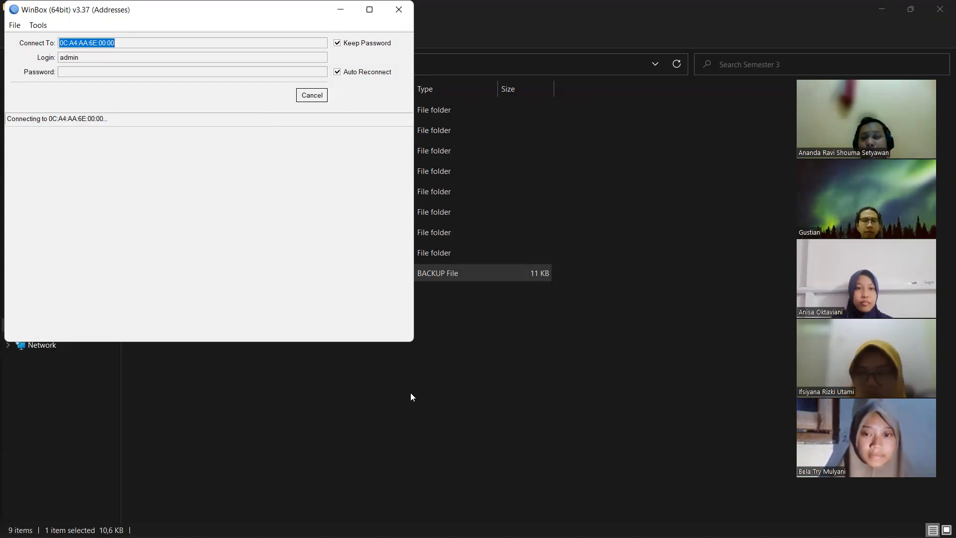
- Bring the folder window forward while WinBox reconnects to RB-GIK after the reboot
{"action": "left_click", "coordinate": [497, 36]}
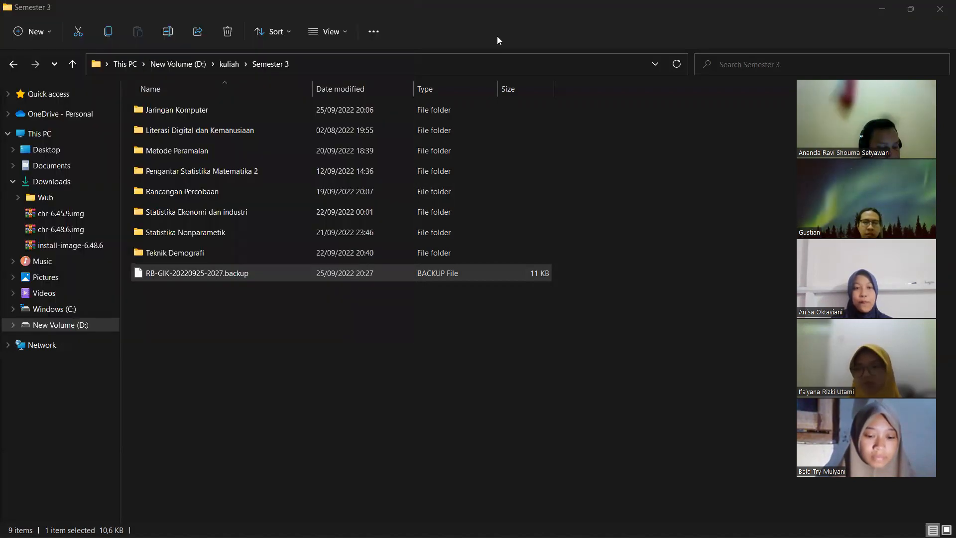
{"action": "mouse_move", "coordinate": [668, 537]}
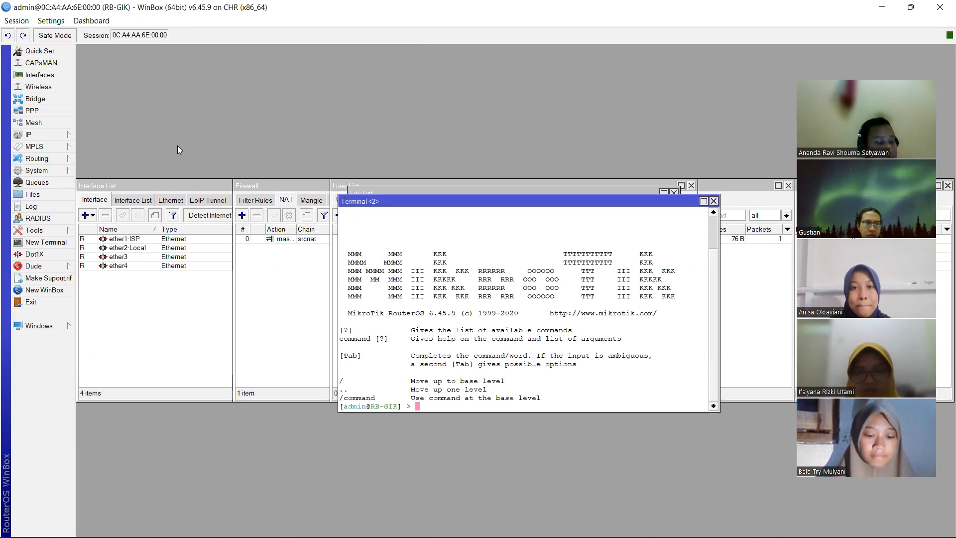
- Request a configuration reset with No Default Configuration, then switch to the Semester 3 folder
{"action": "left_click", "coordinate": [55, 172]}
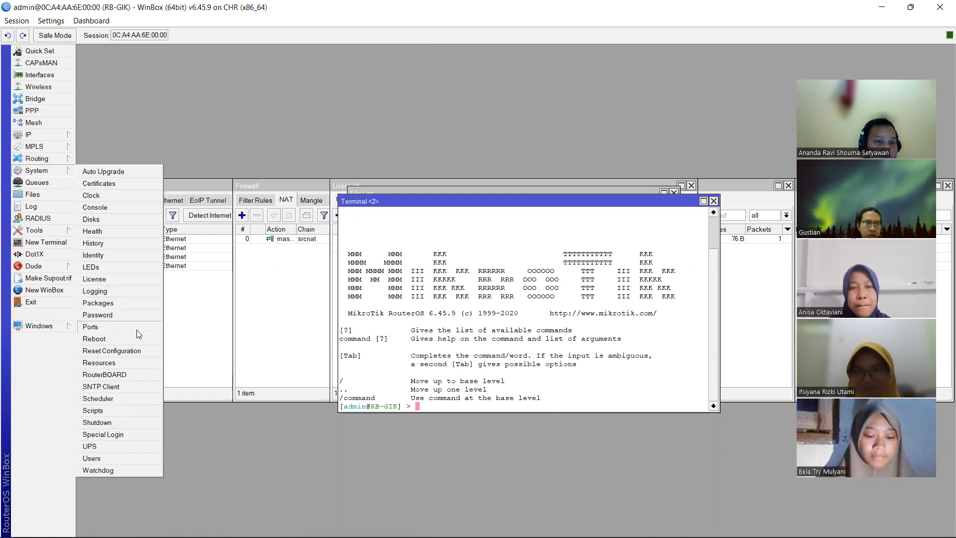
{"action": "left_click", "coordinate": [133, 351]}
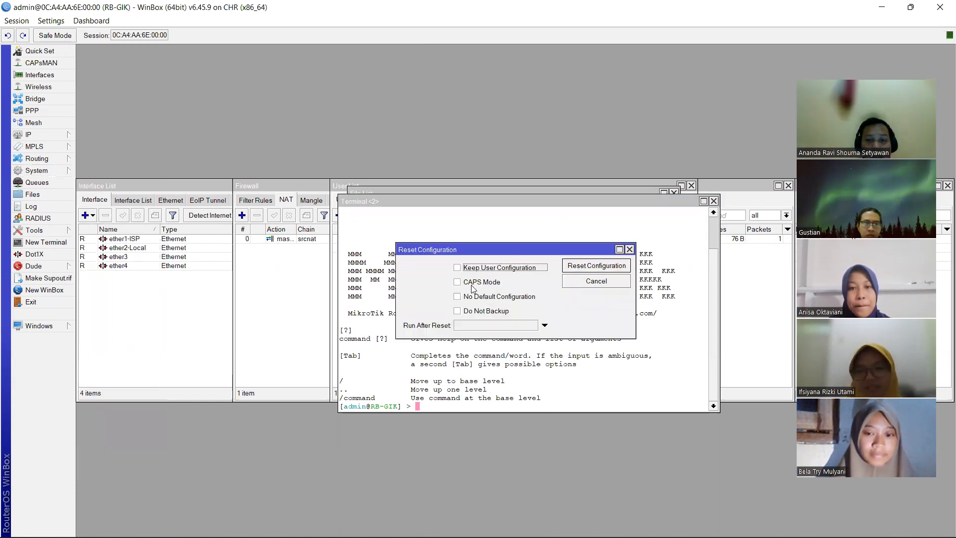
{"action": "left_click", "coordinate": [457, 297]}
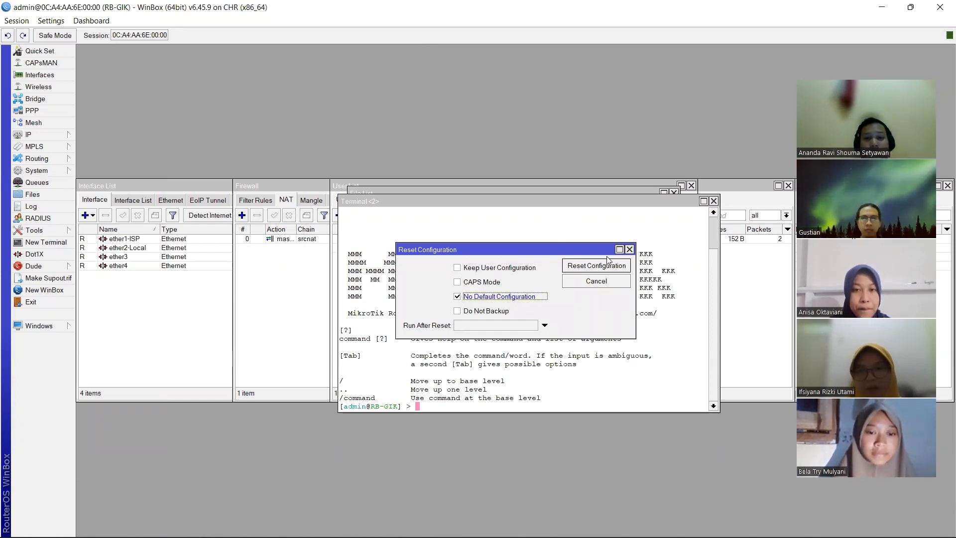
{"action": "left_click", "coordinate": [597, 267]}
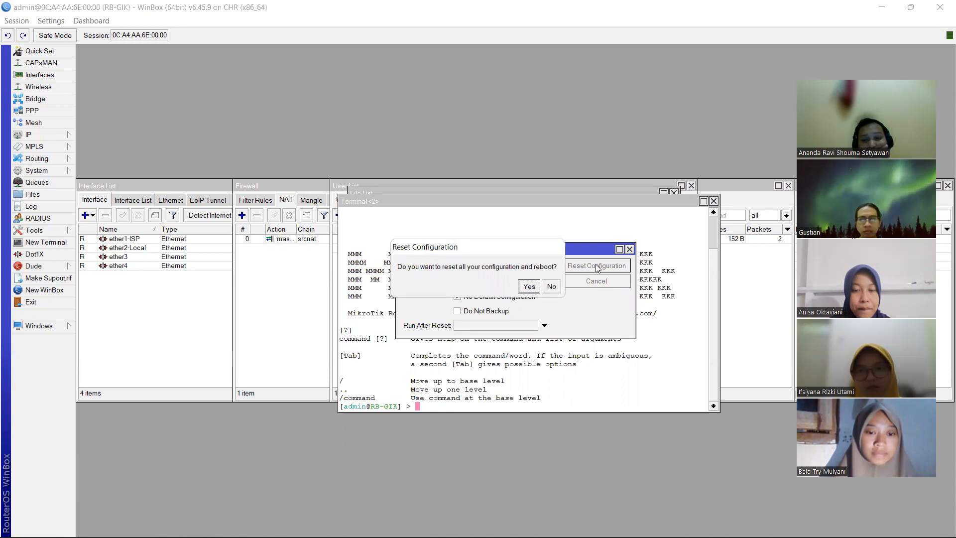
{"action": "key", "text": "alt+Tab"}
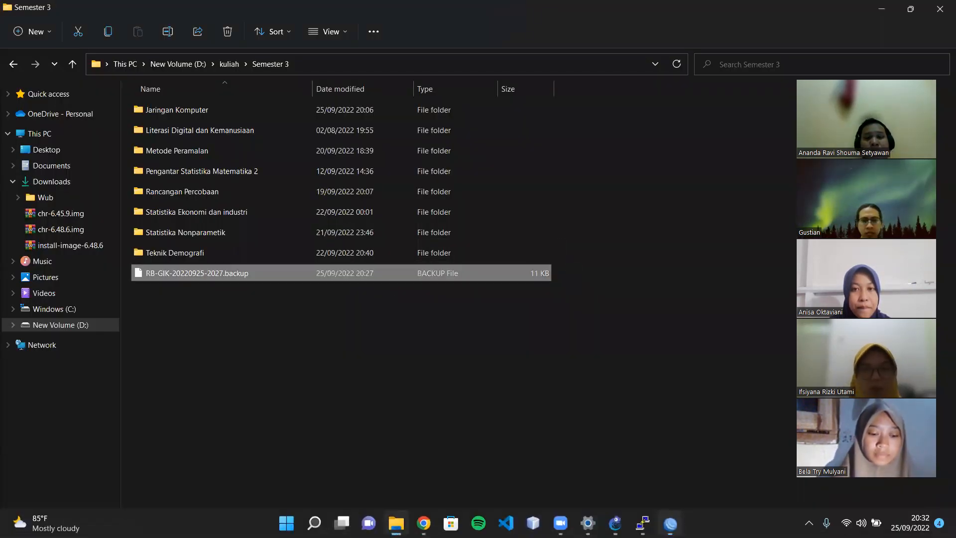
- Bring the RB-GIK WinBox session back to the front, then switch away from it
{"action": "left_click", "coordinate": [670, 523]}
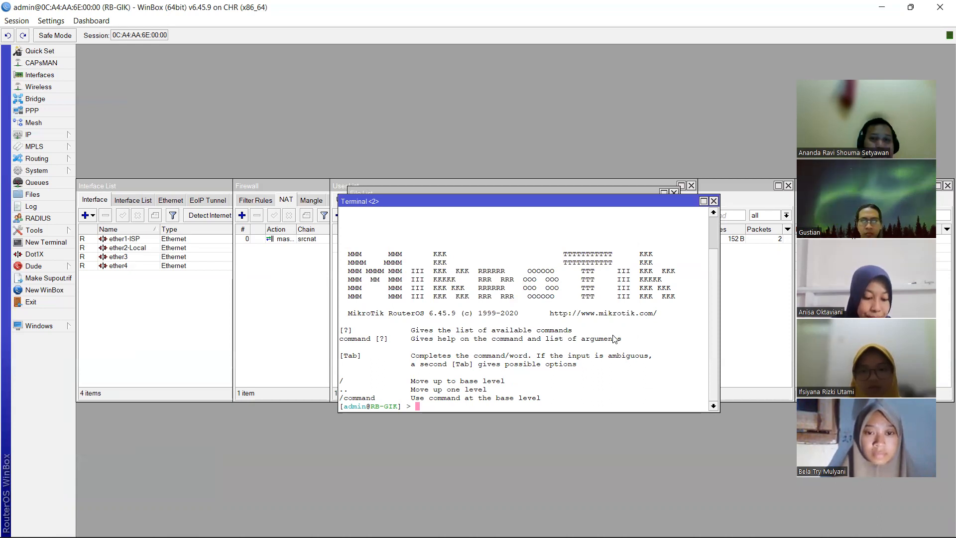
{"action": "key", "text": "alt+Tab"}
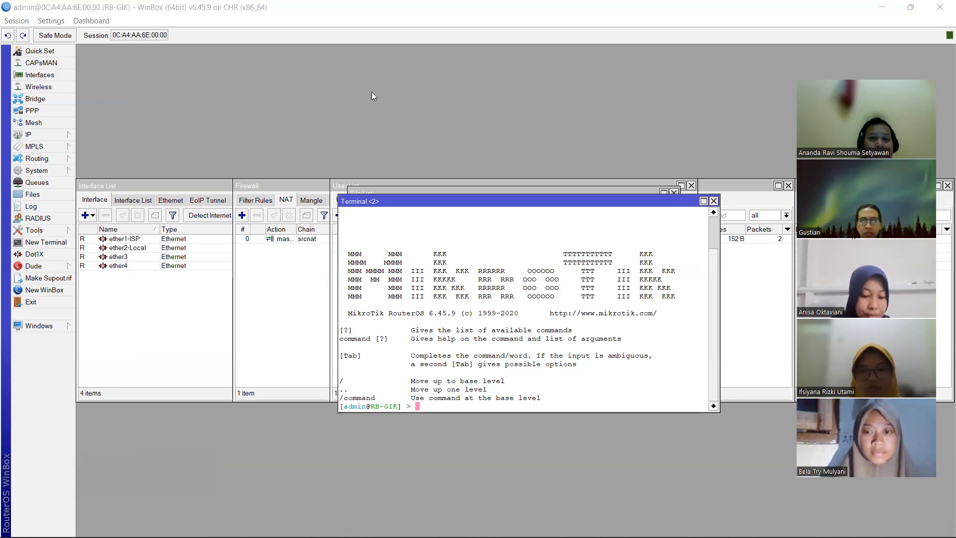